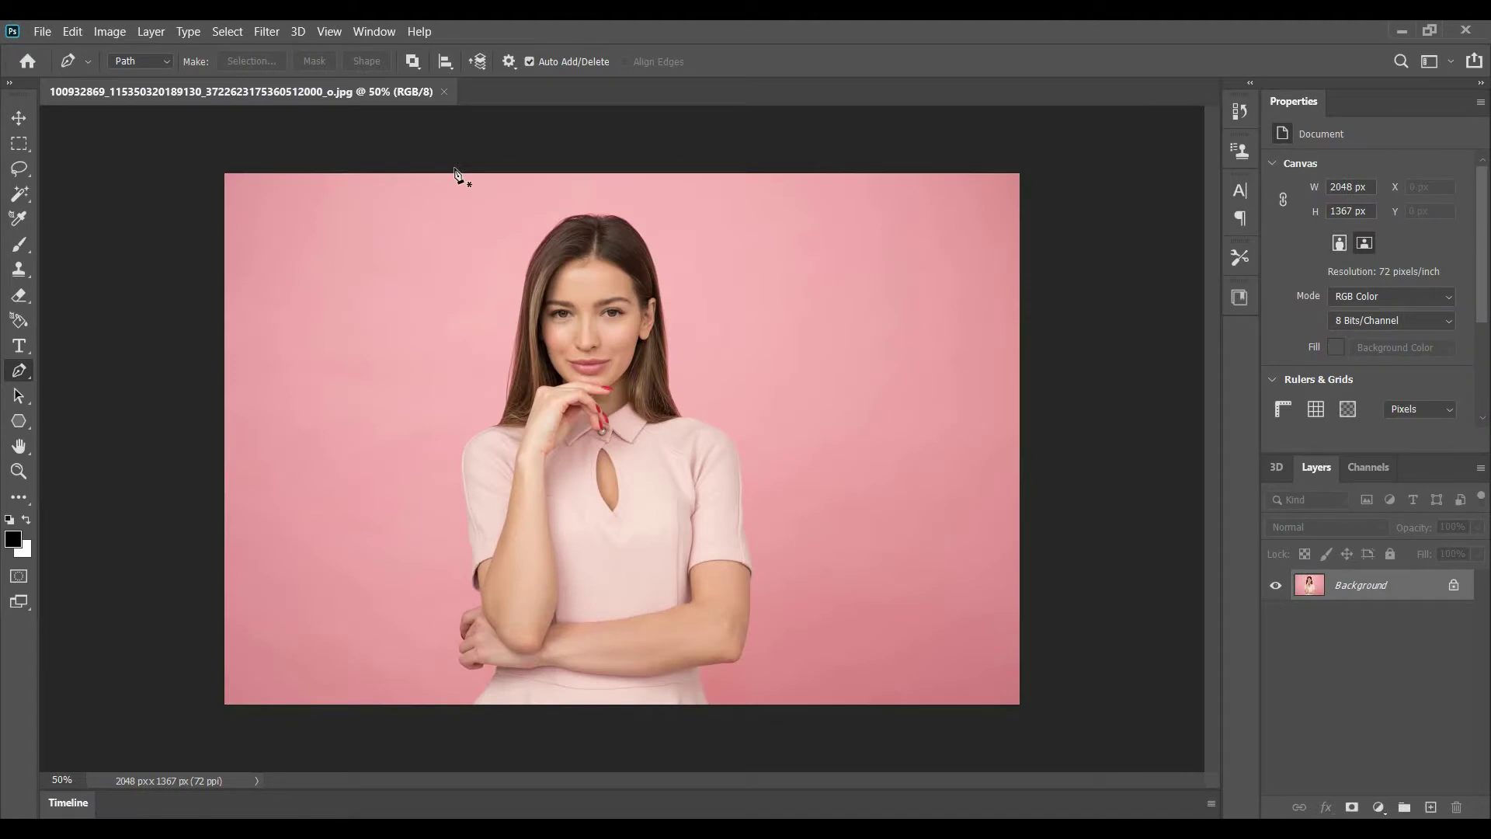
left_click(42, 32)
left_click(66, 70)
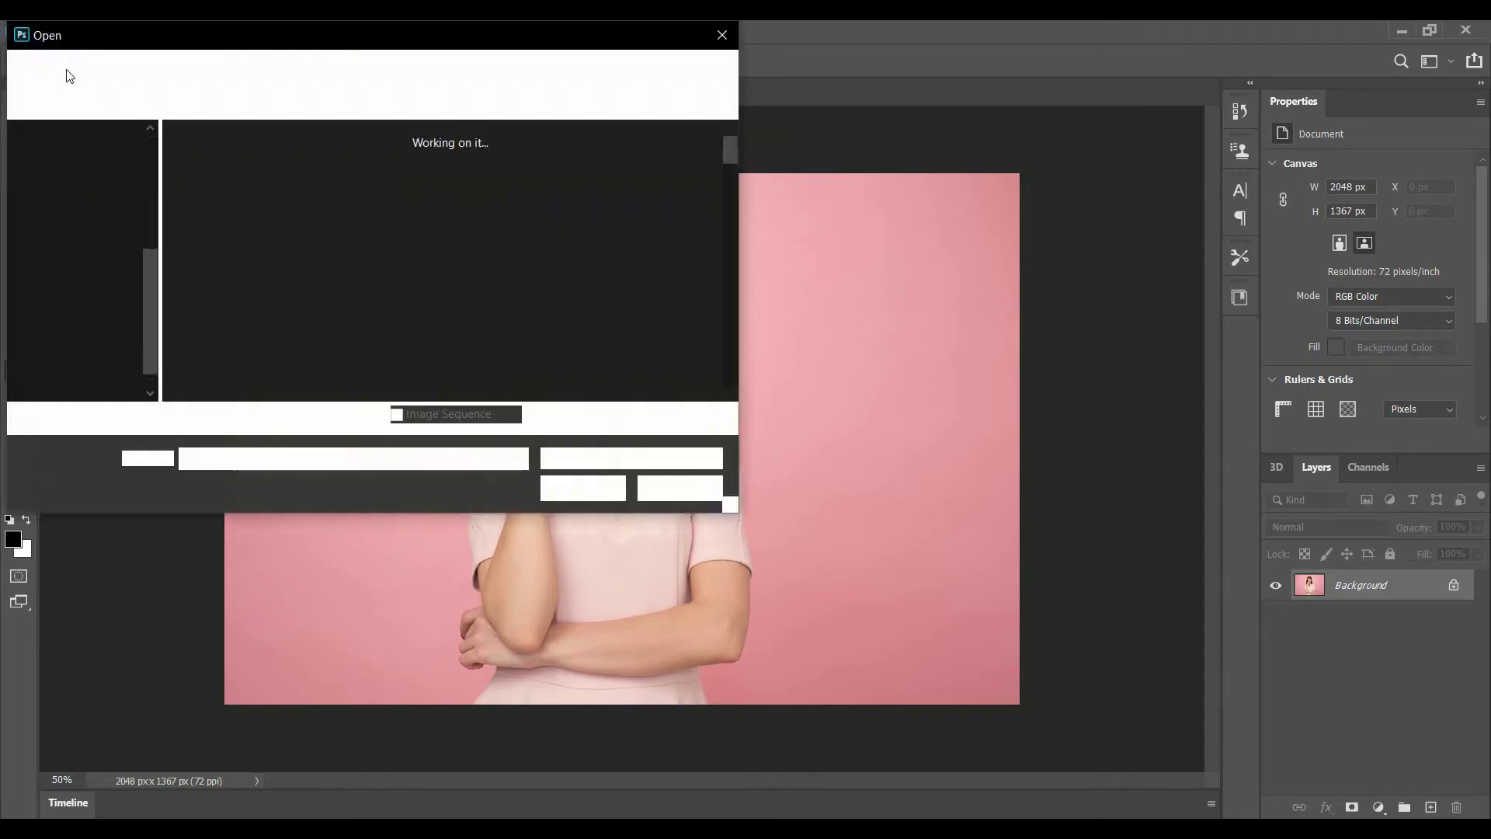
scroll(565, 230, "down", 8)
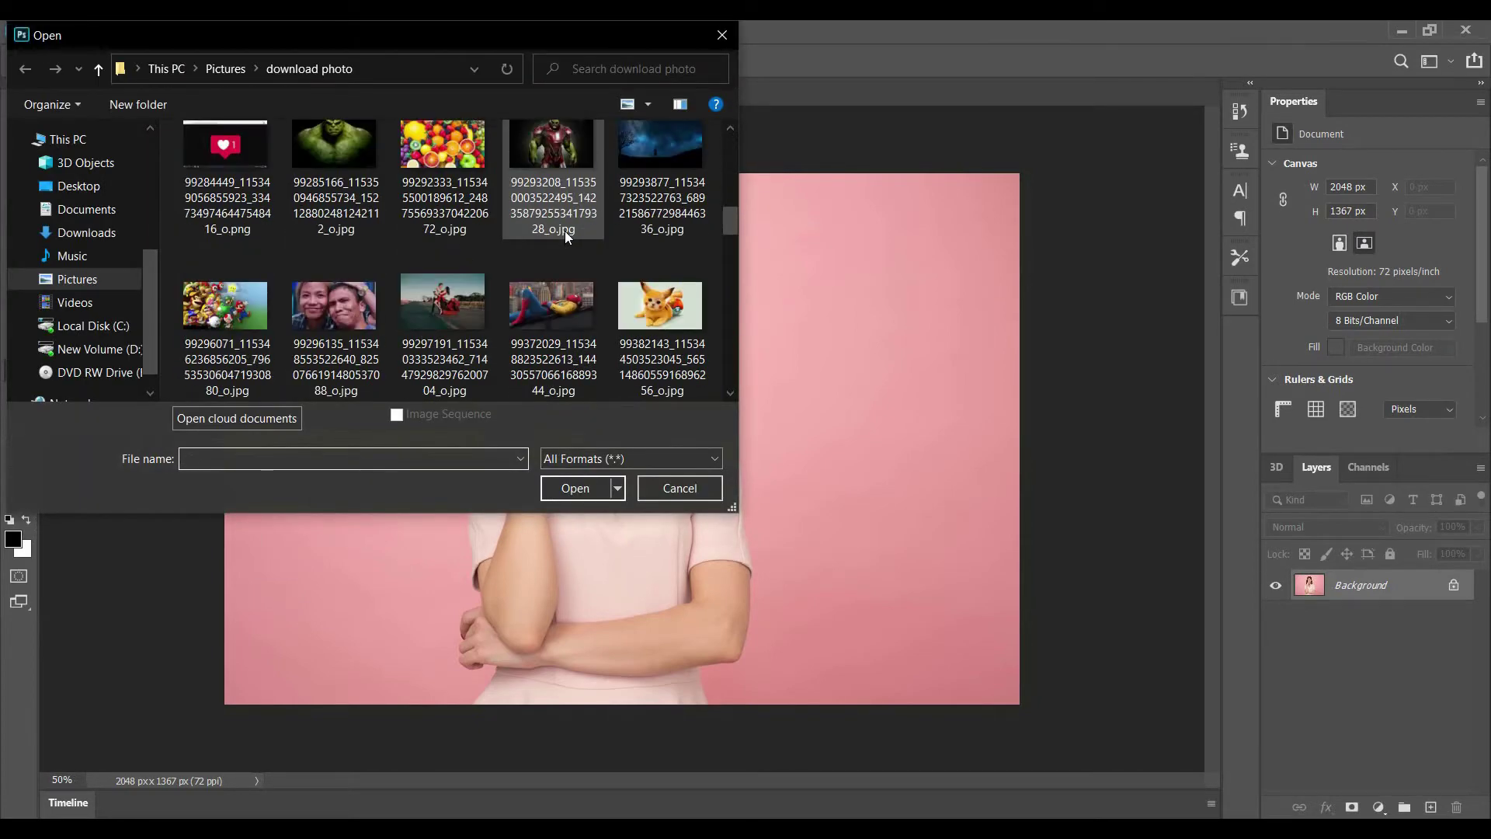
scroll(565, 230, "up", 2)
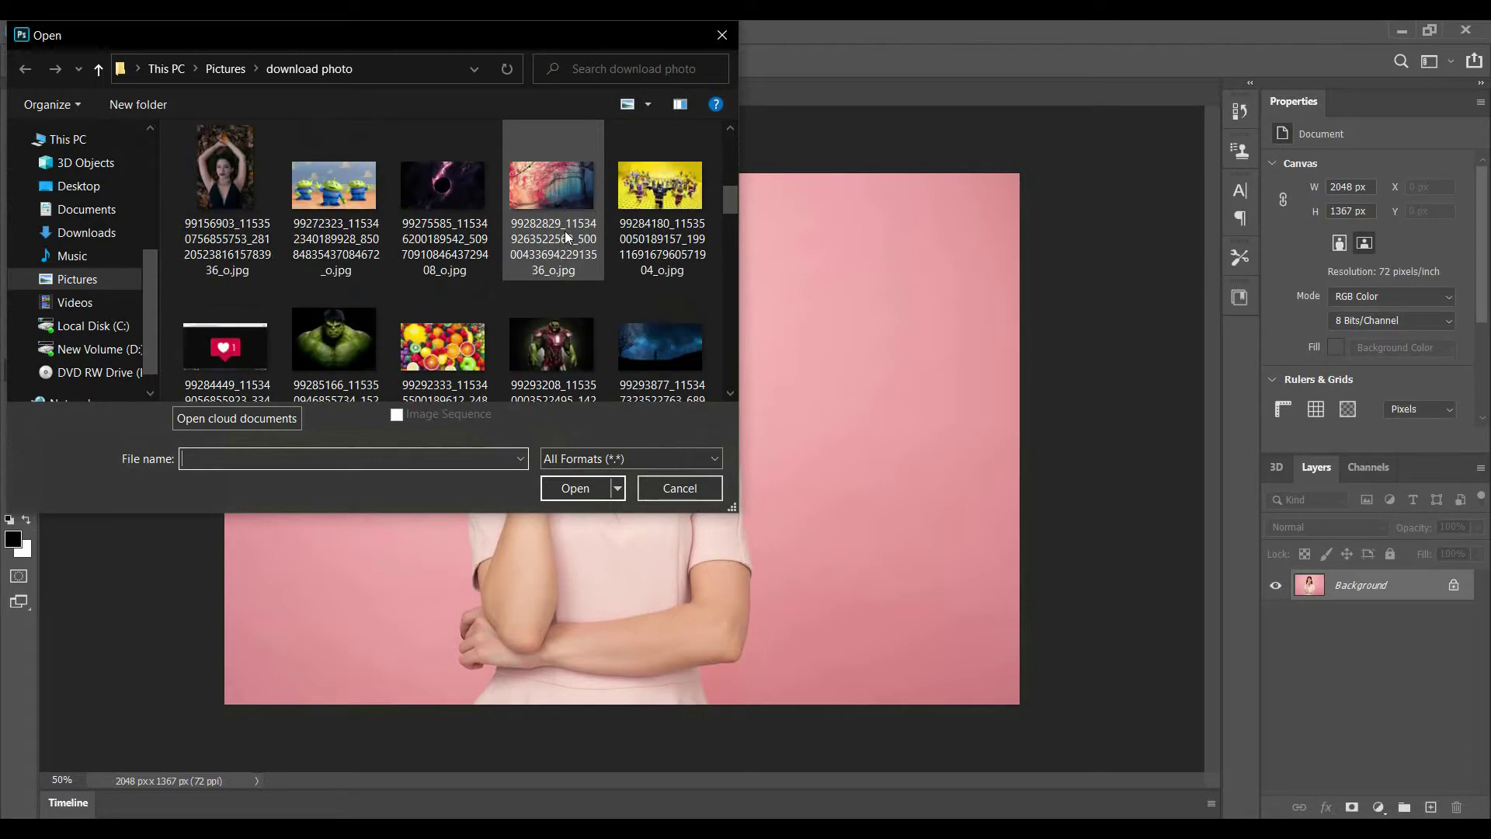
double_click(234, 170)
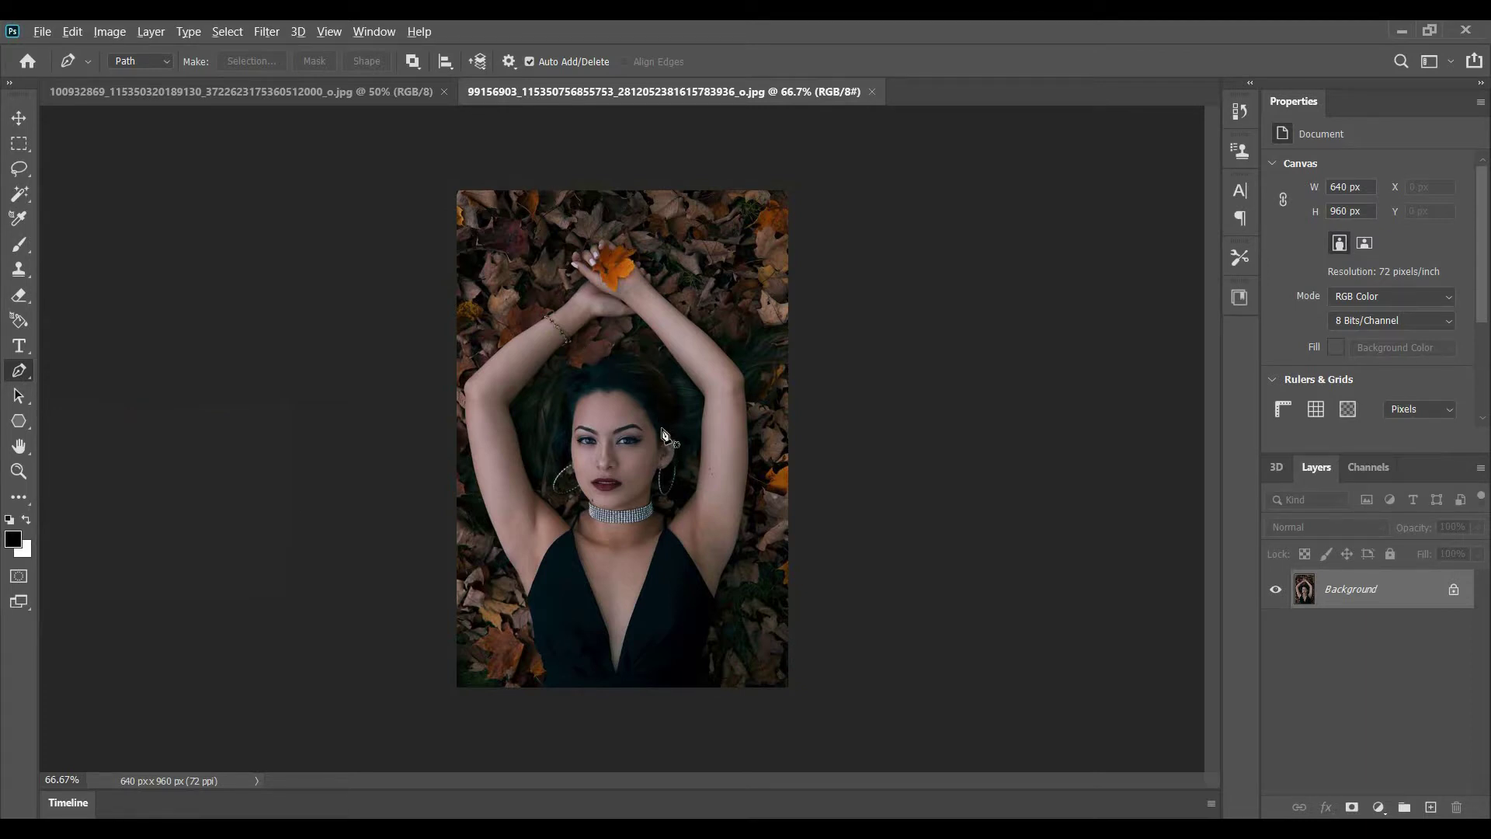
Trace a closed Pen tool path around the woman's face, from the forehead past the cheeks and chin, inside the hairline.
scroll(664, 434, "up", 5)
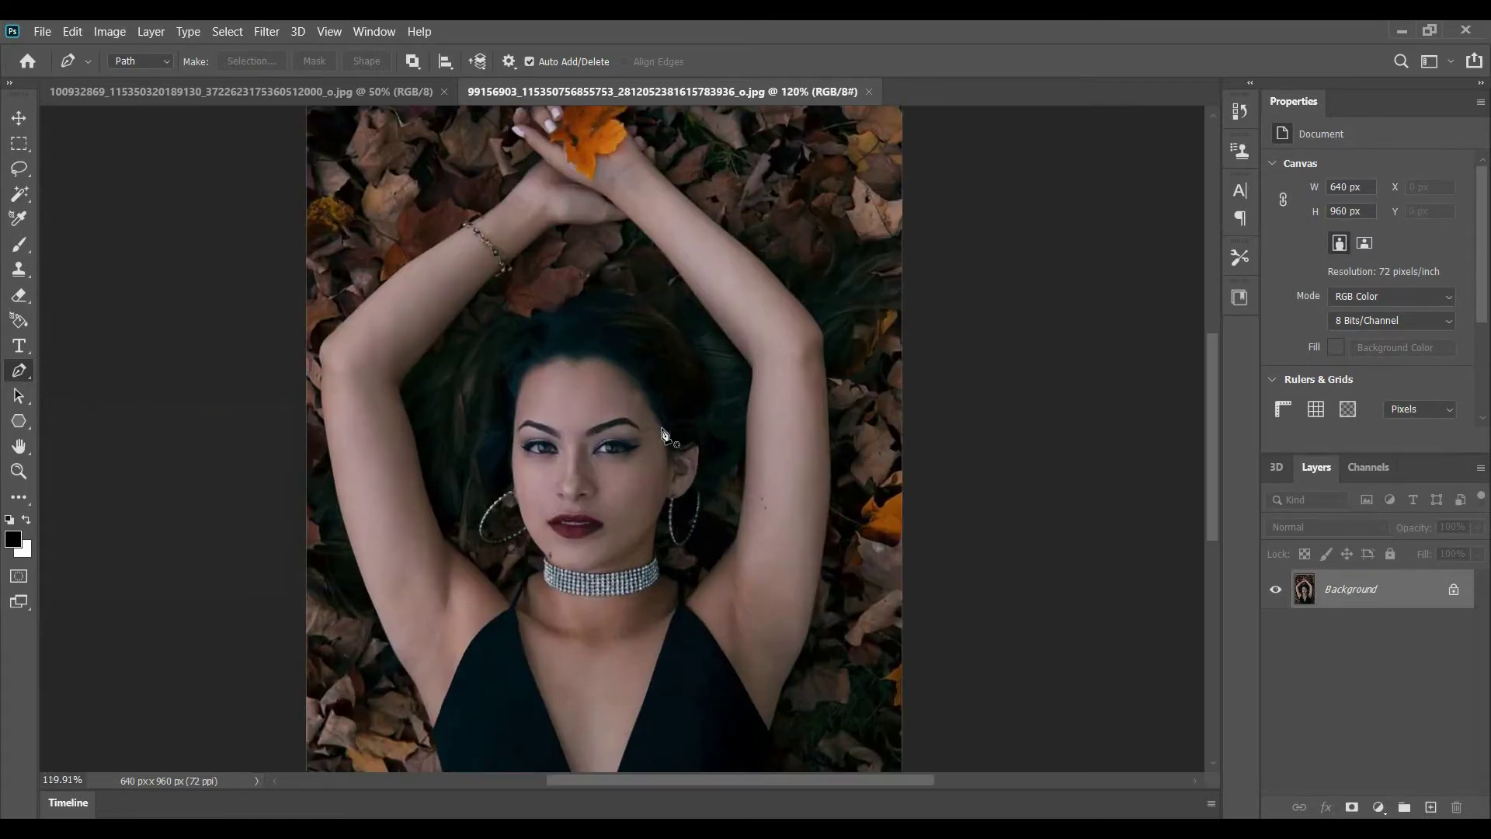
left_click(569, 399)
left_click(550, 397)
left_click(526, 402)
left_click(519, 413)
left_click(516, 438)
left_click(516, 451)
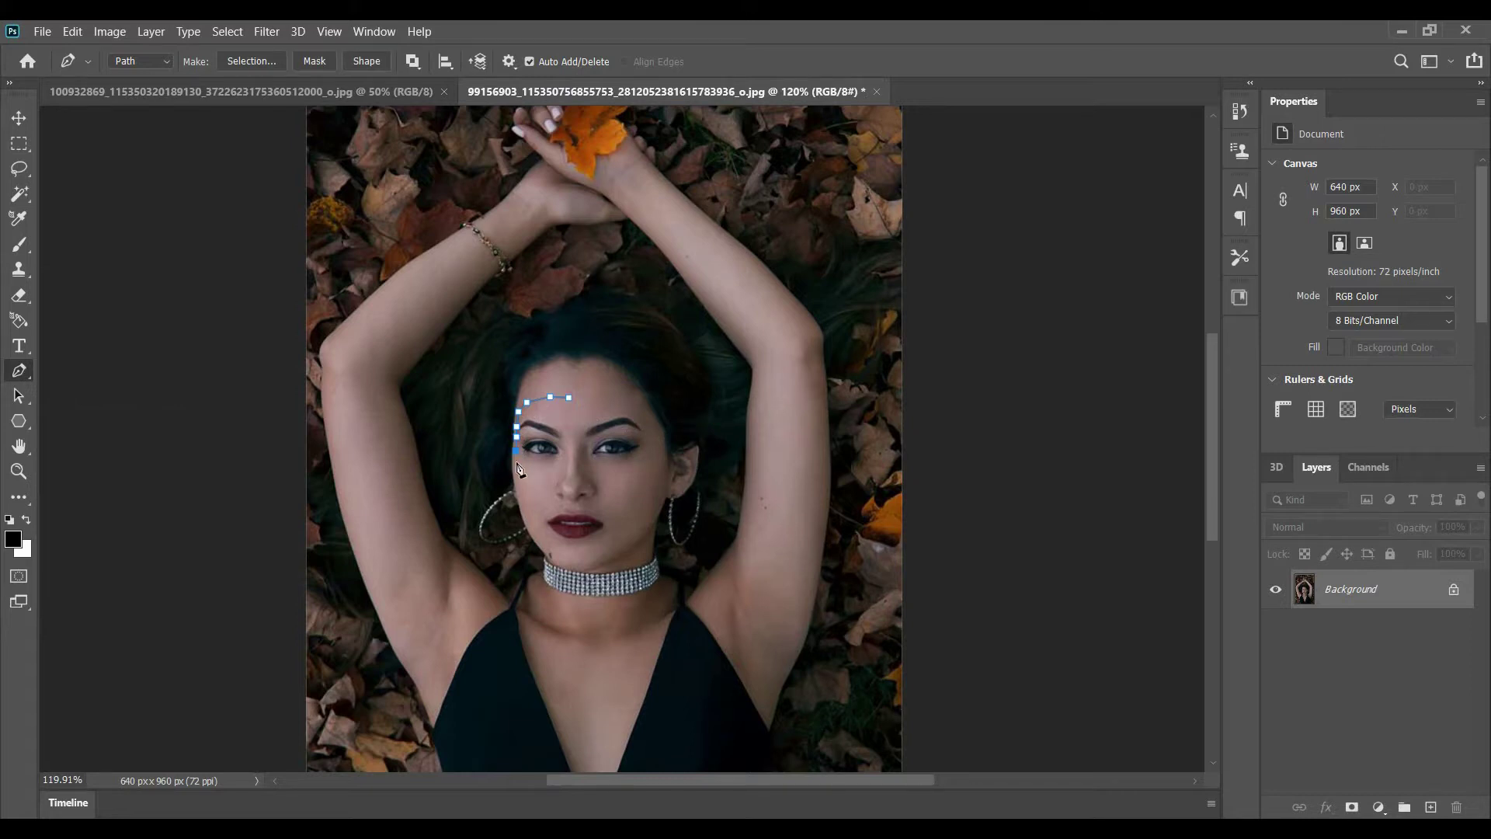
left_click(532, 506)
left_click(543, 530)
left_click(561, 549)
left_click(636, 506)
left_click(644, 485)
left_click(601, 398)
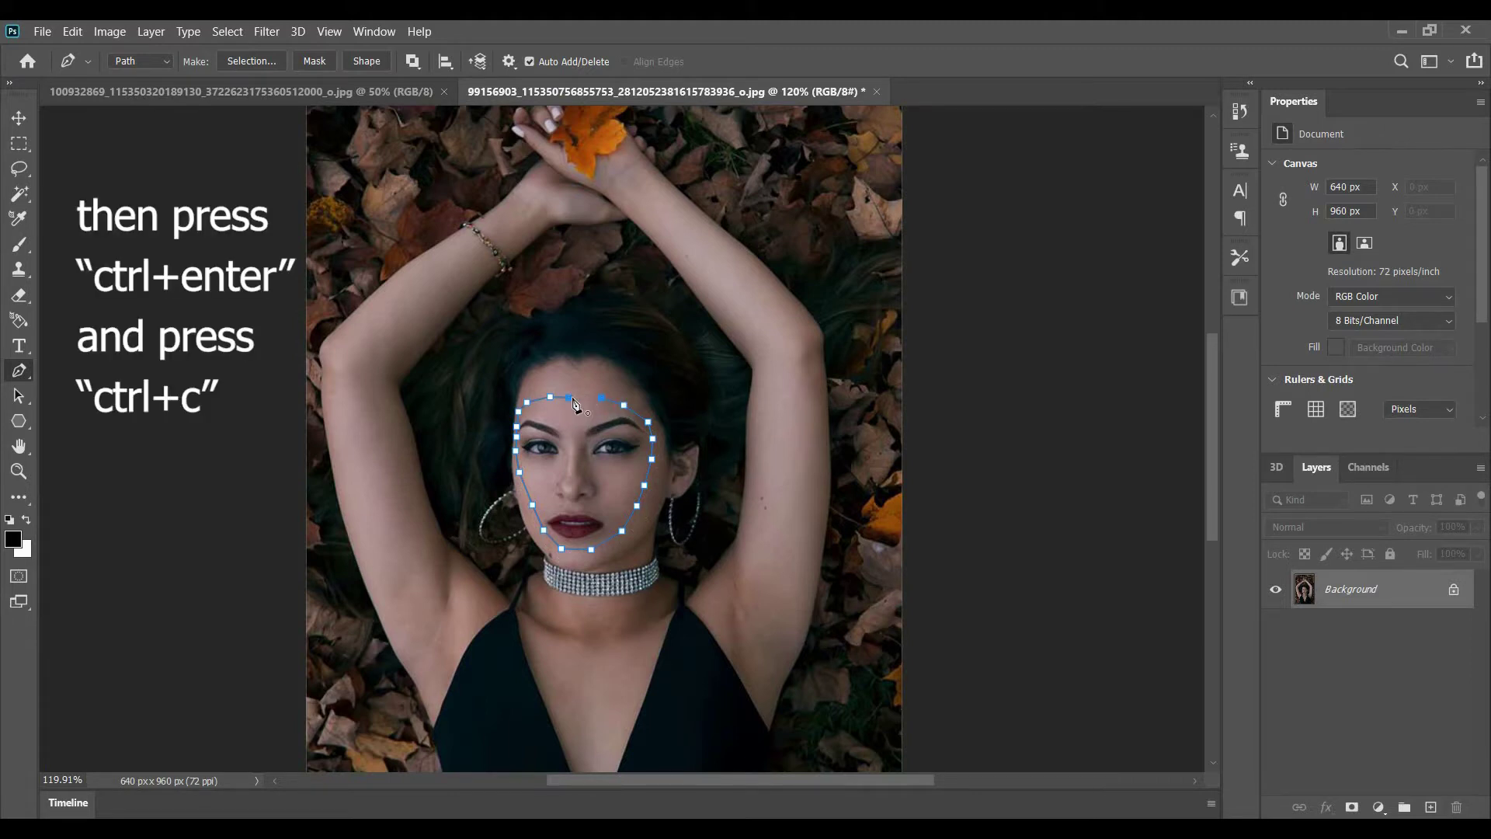
left_click(569, 398)
Turn the face path into a selection and copy the selected face into the pink-background portrait.
key("ctrl+Return")
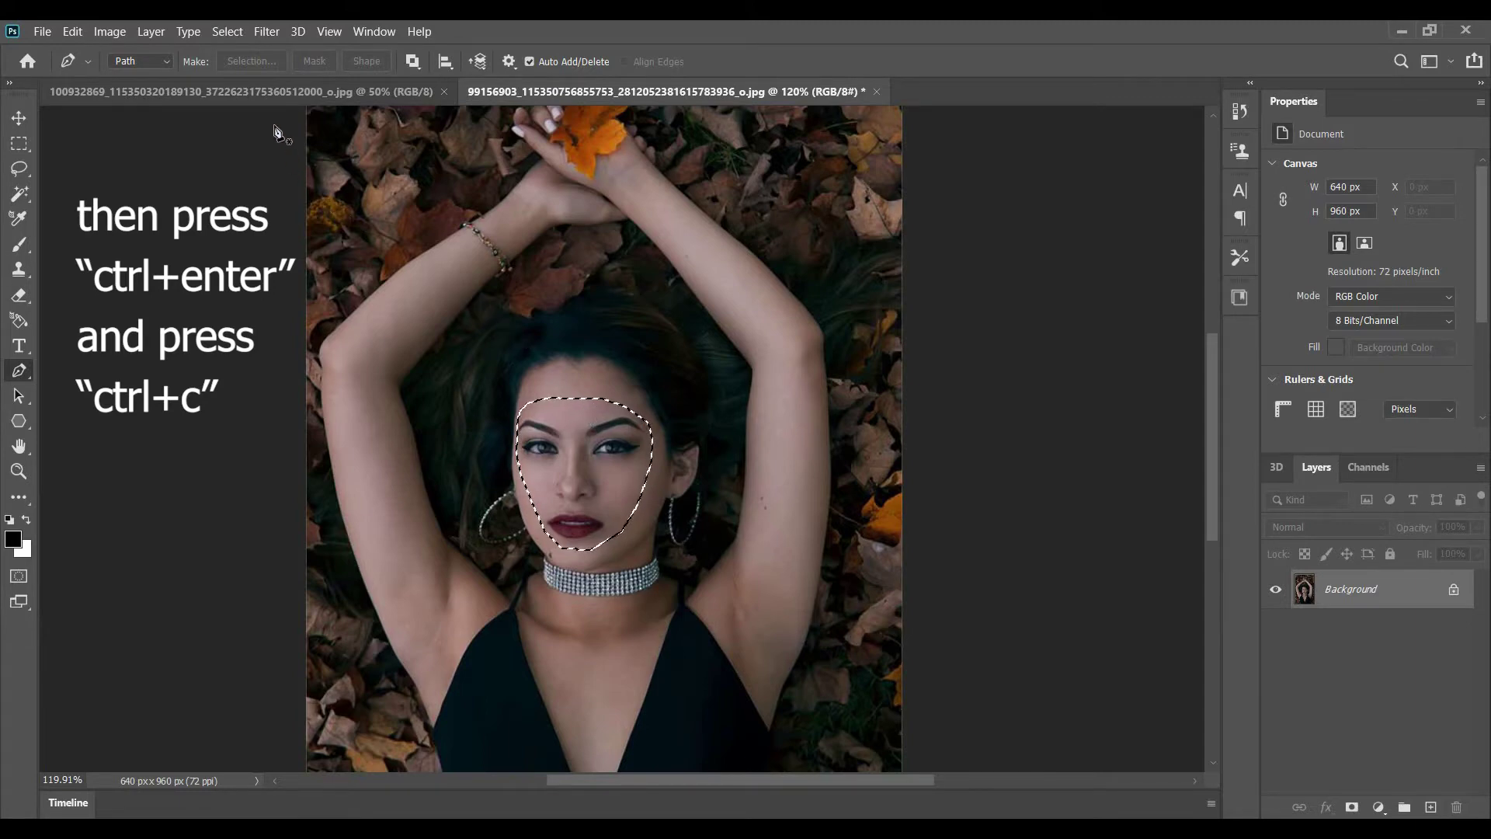
left_click(267, 95)
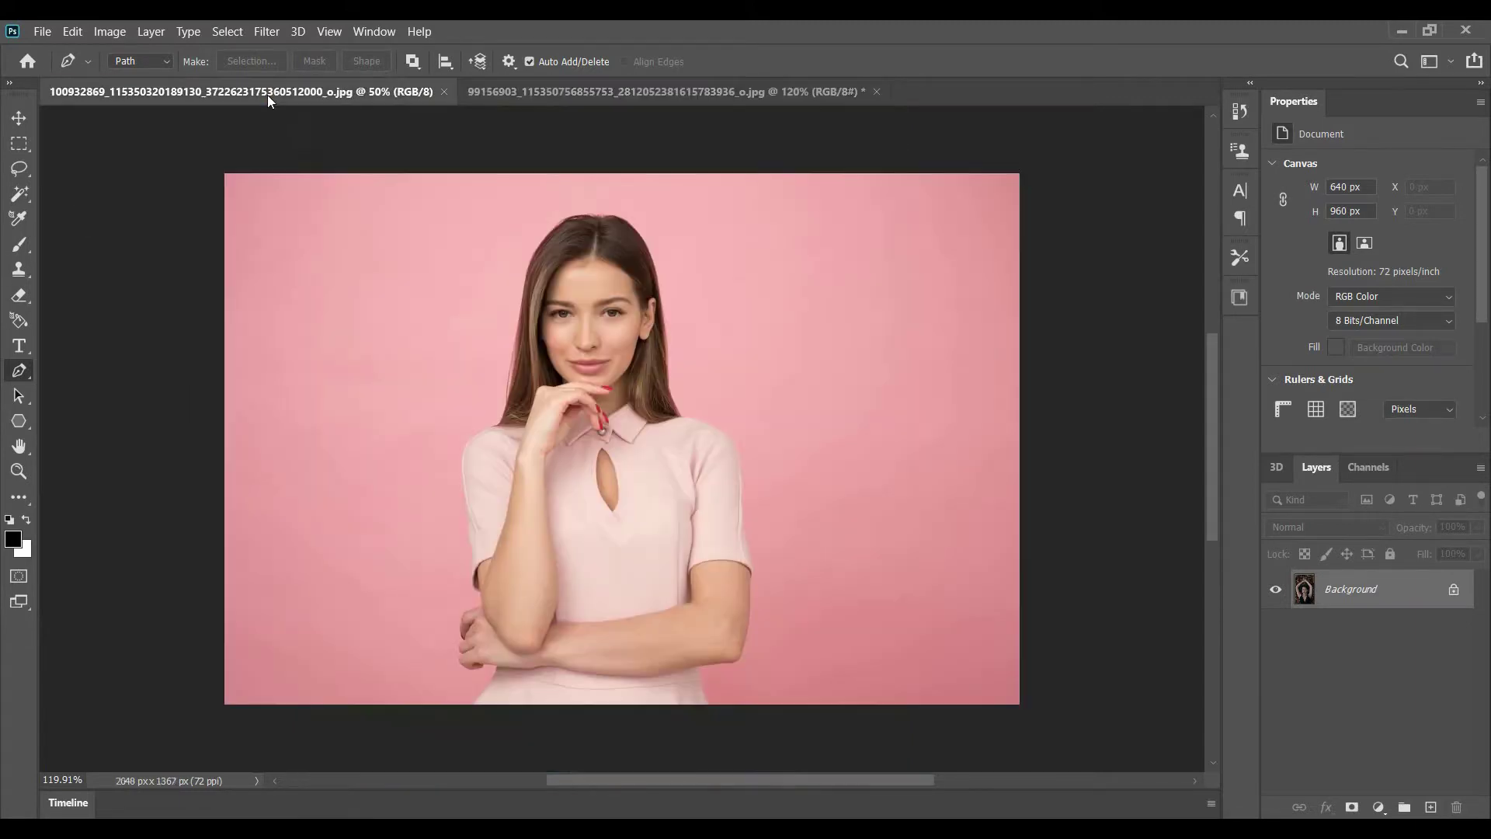
key("ctrl+v")
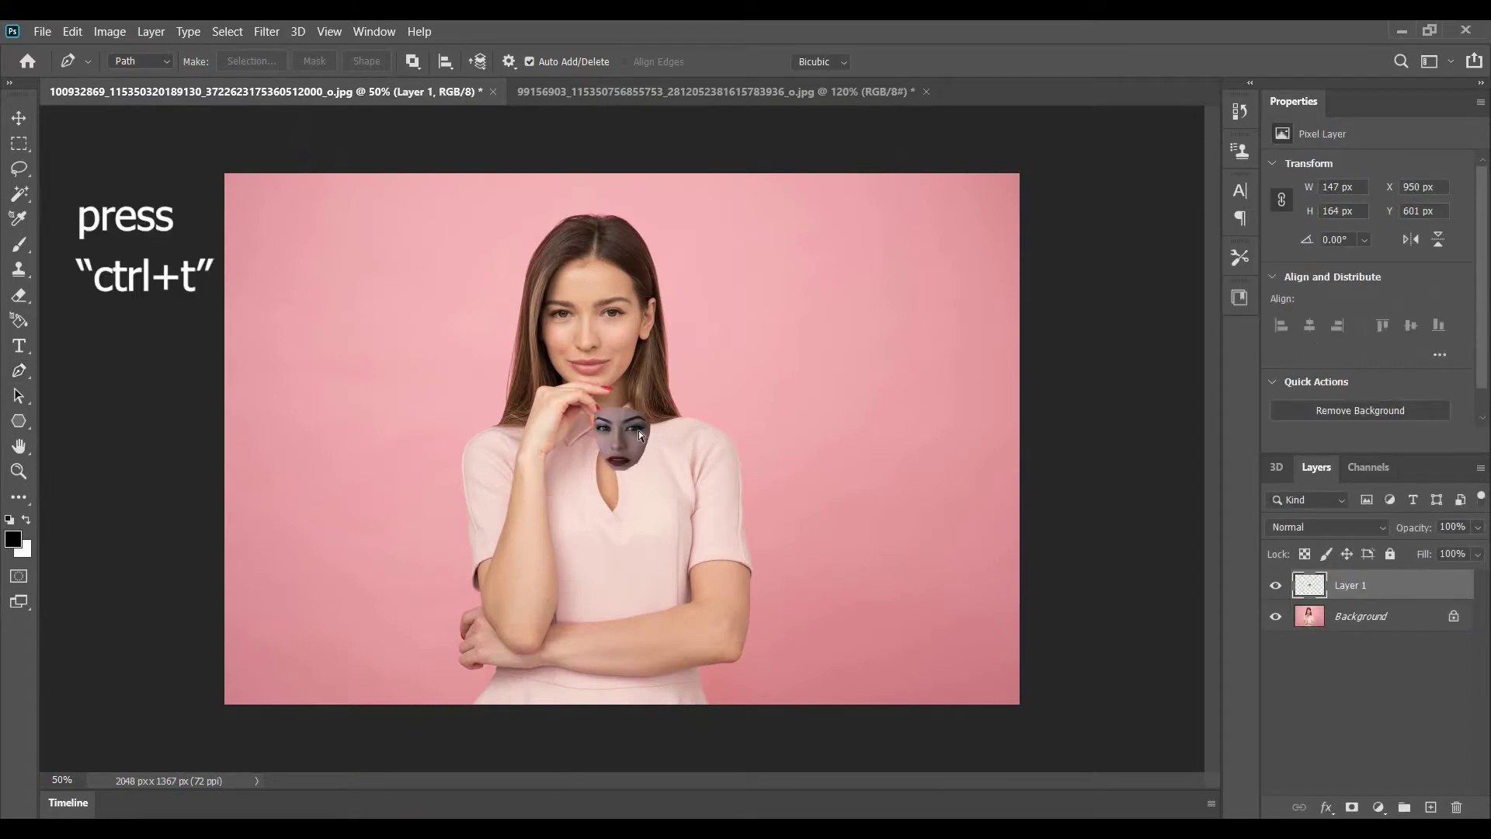
Free-transform the pasted face with its layer opacity at 59%, enlarging it to about 164% and placing it over the portrait's face.
key("ctrl+t")
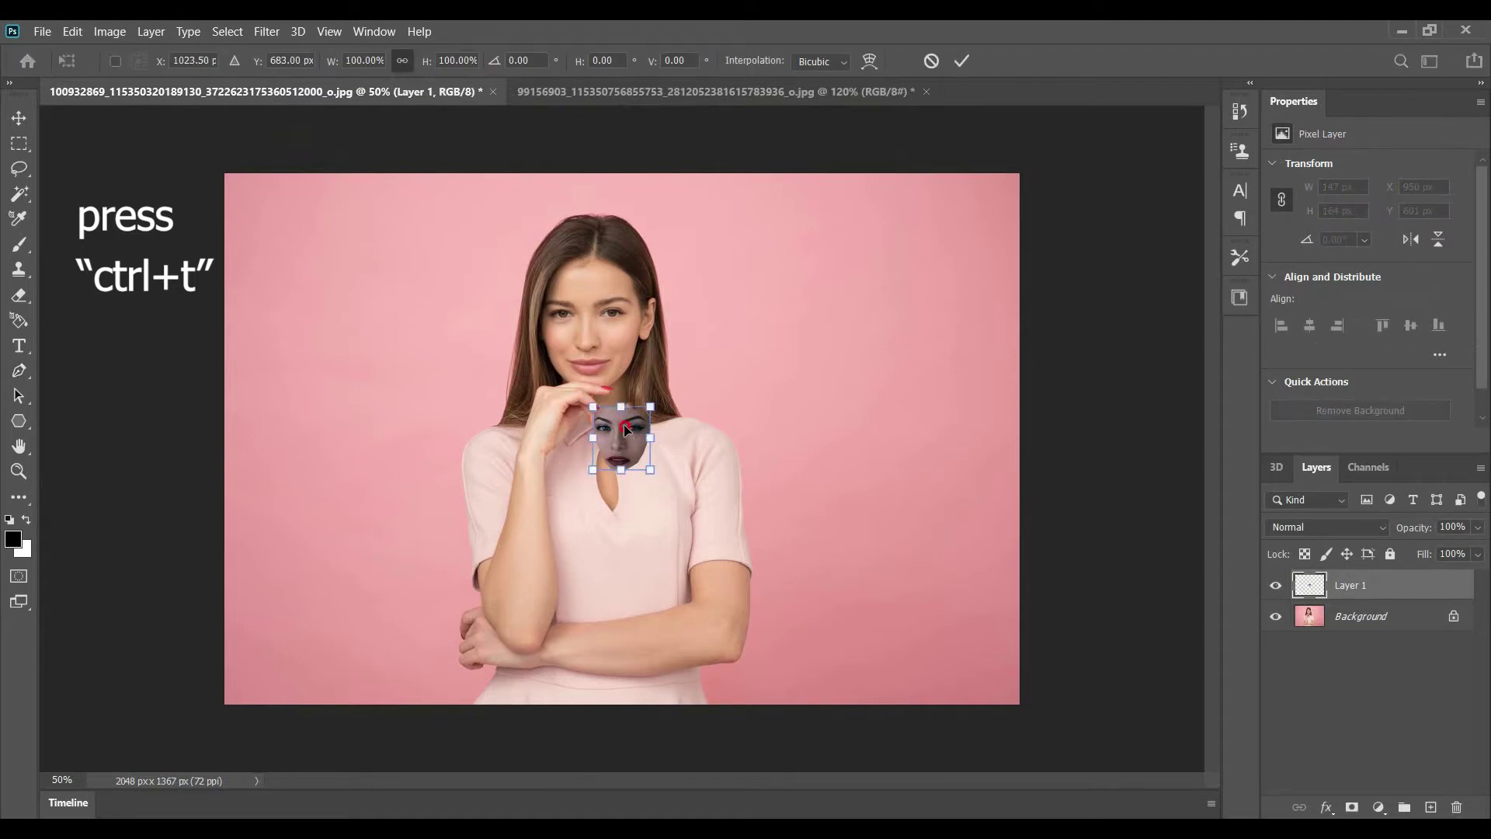
left_click_drag(627, 432, 613, 392)
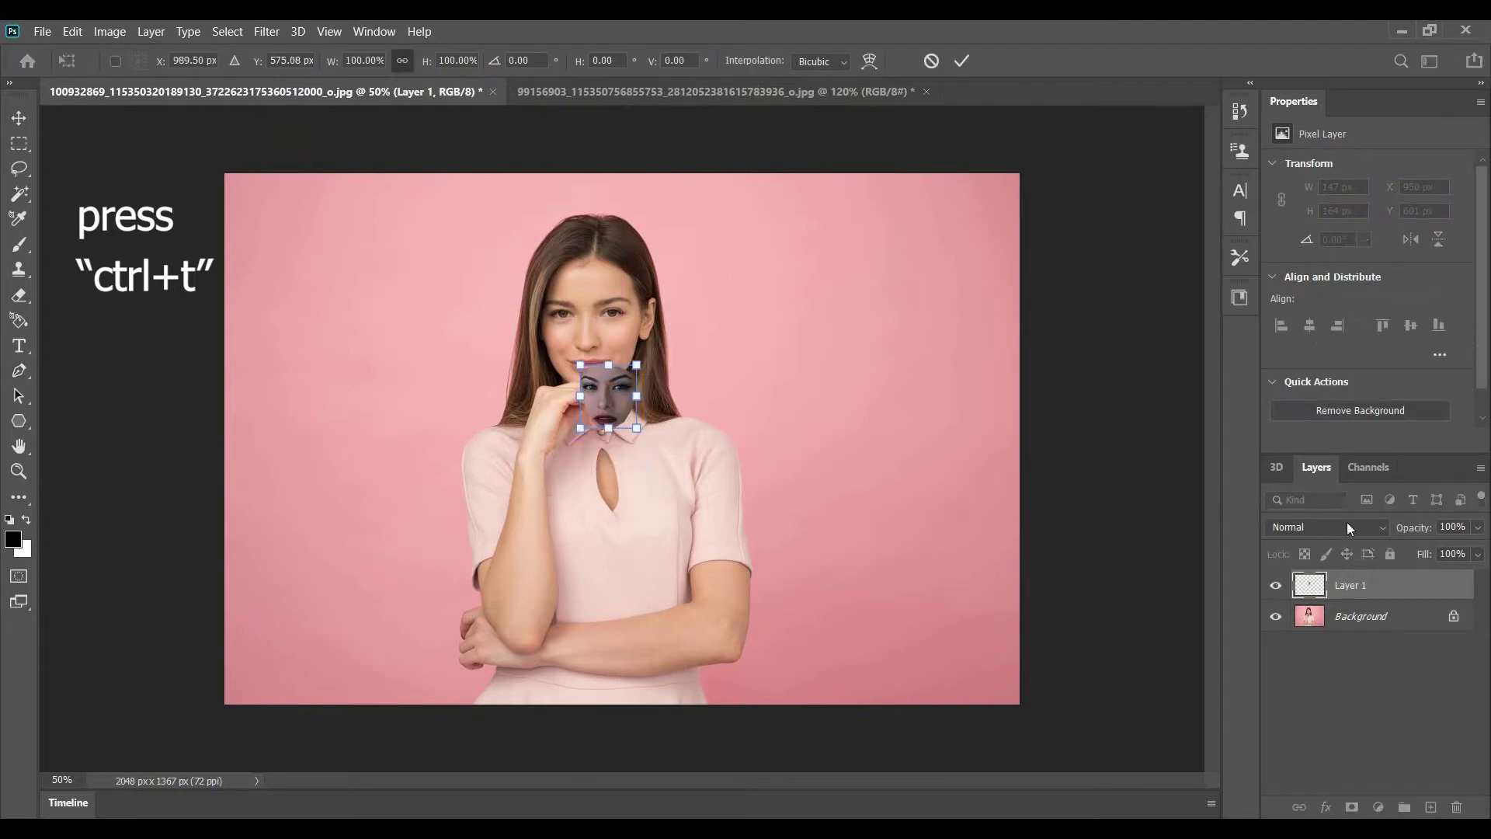
left_click_drag(1418, 531, 1379, 531)
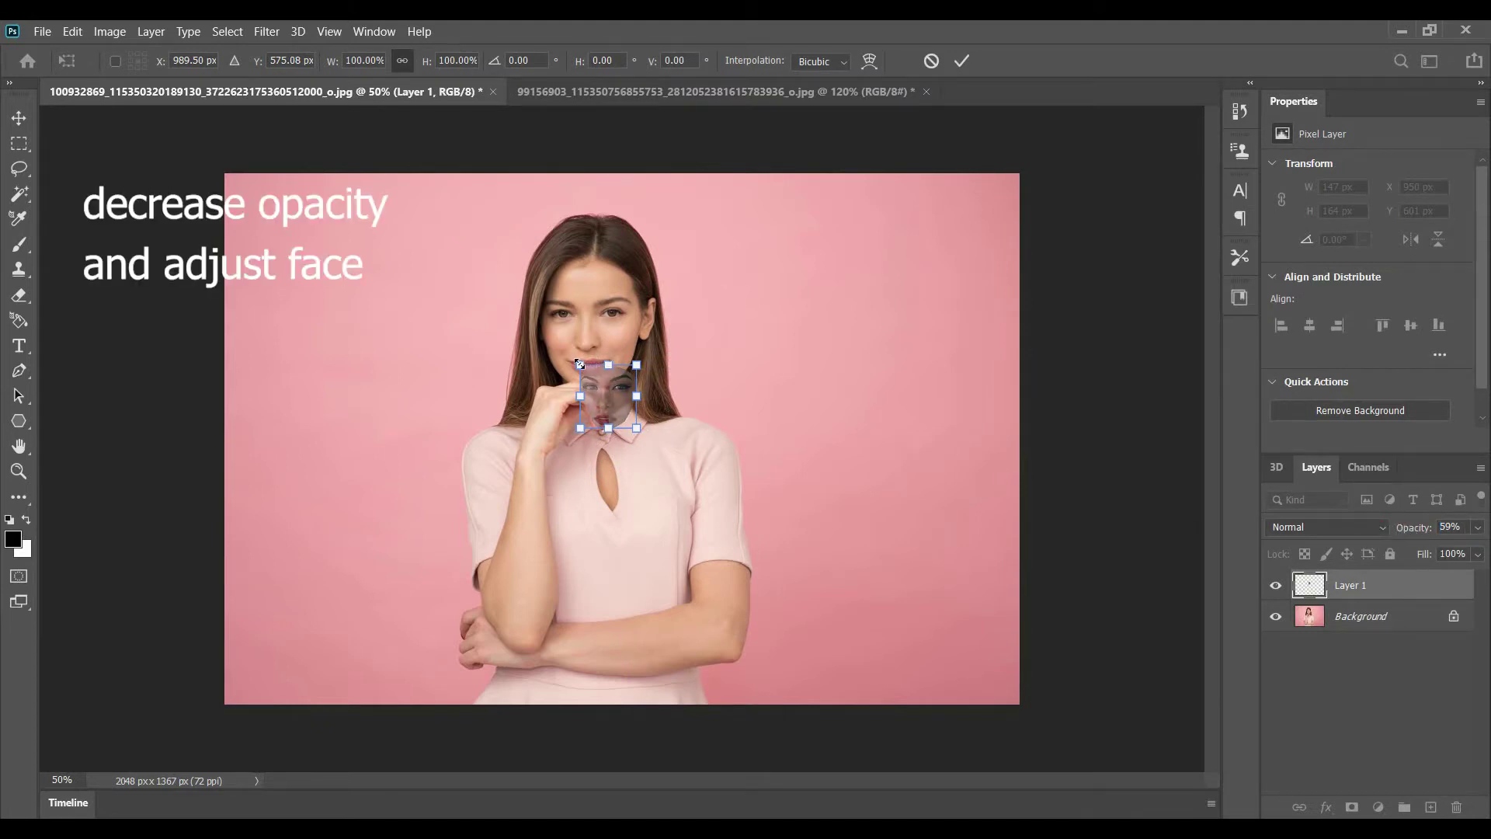
left_click_drag(579, 364, 561, 344)
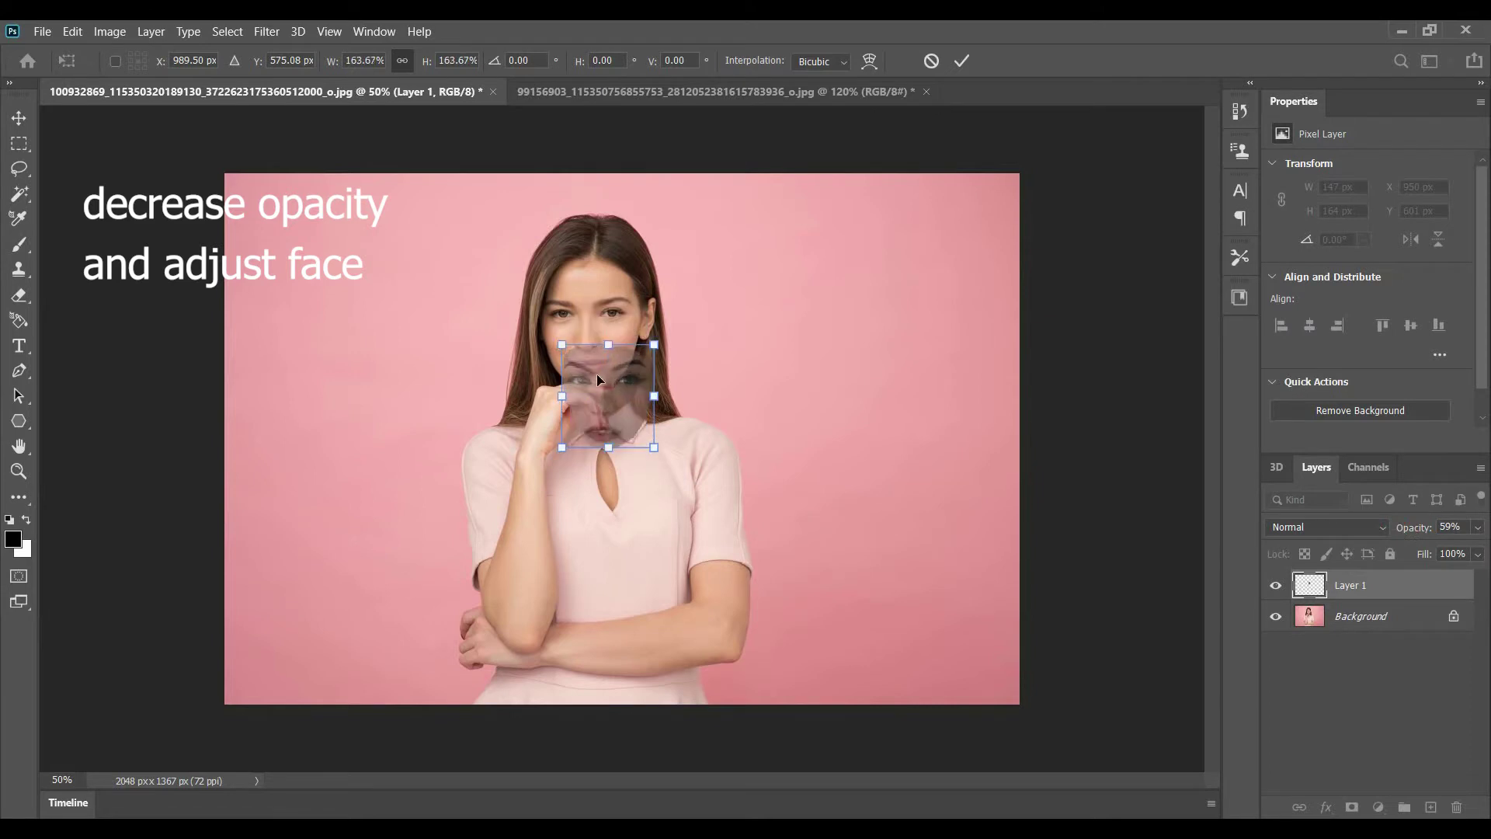
left_click_drag(618, 395, 598, 330)
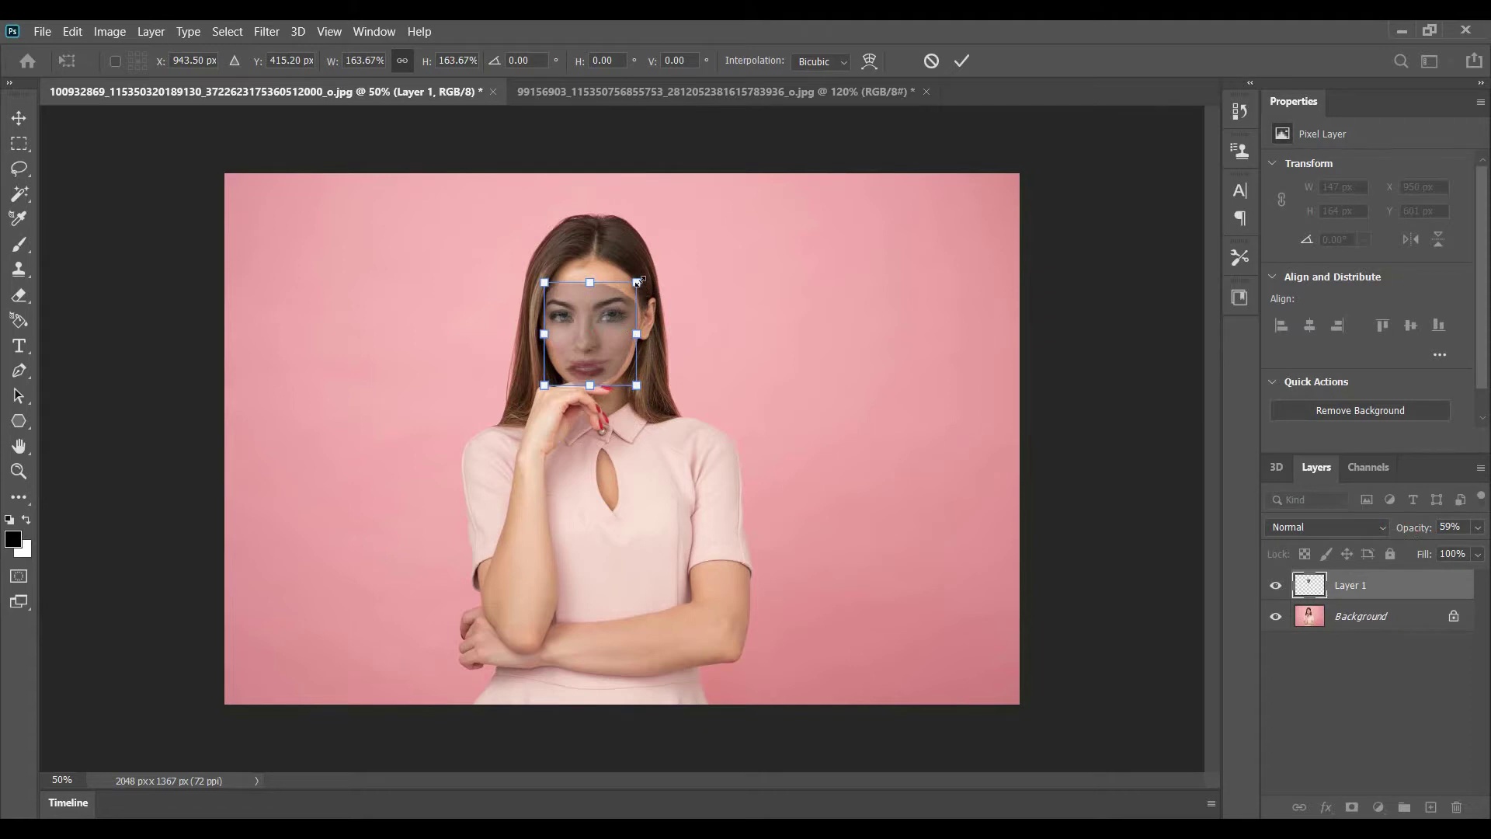
Refine the pasted face's fit over the original features, scaling it to about 156% and setting the layer opacity to 62%.
left_click_drag(638, 283, 643, 289)
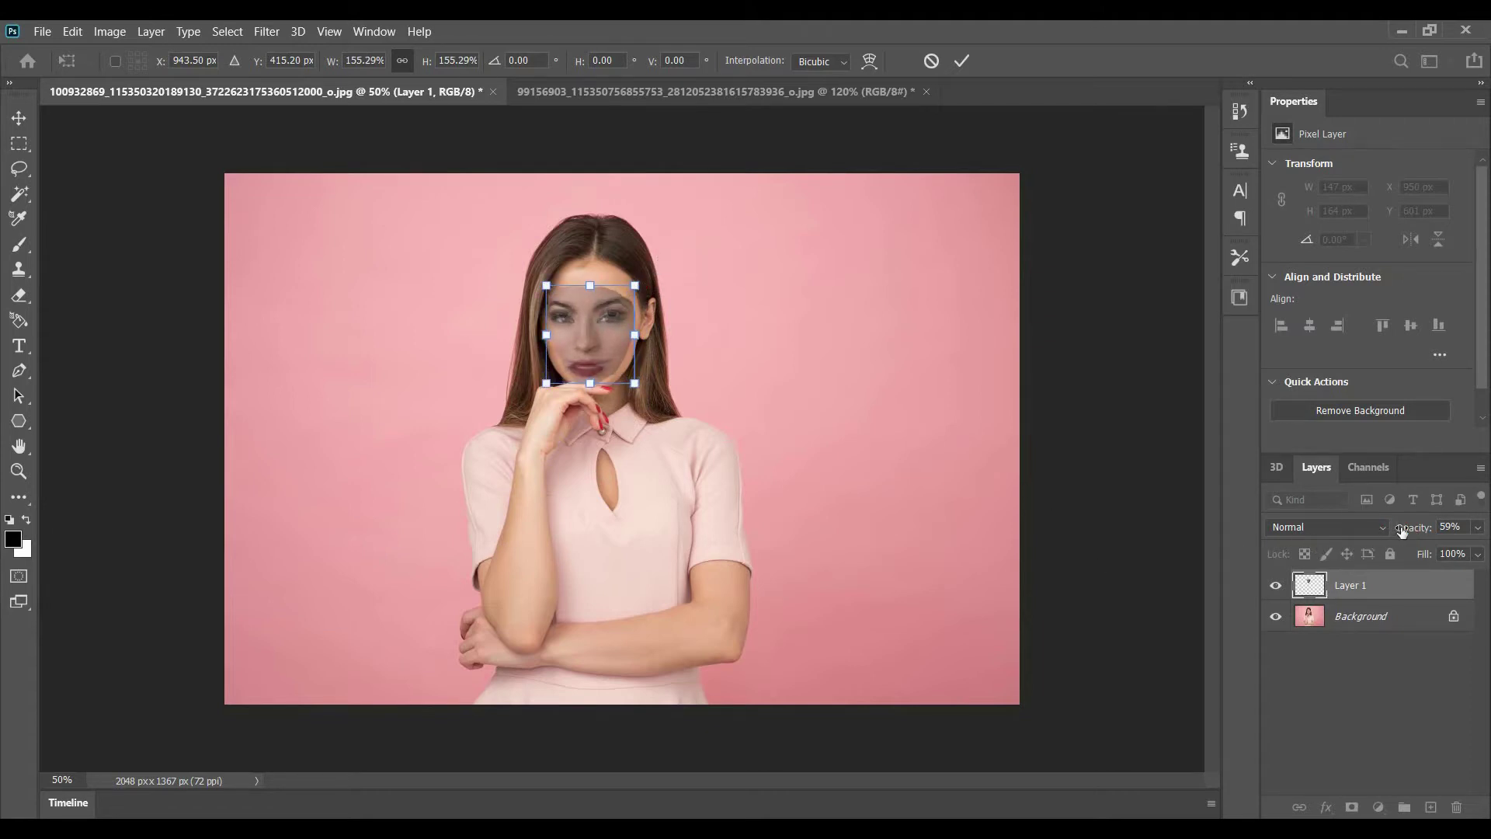
mouse_move(1402, 530)
left_mouse_down()
mouse_move(1417, 530)
mouse_move(1406, 527)
left_mouse_up()
left_click_drag(599, 333, 598, 324)
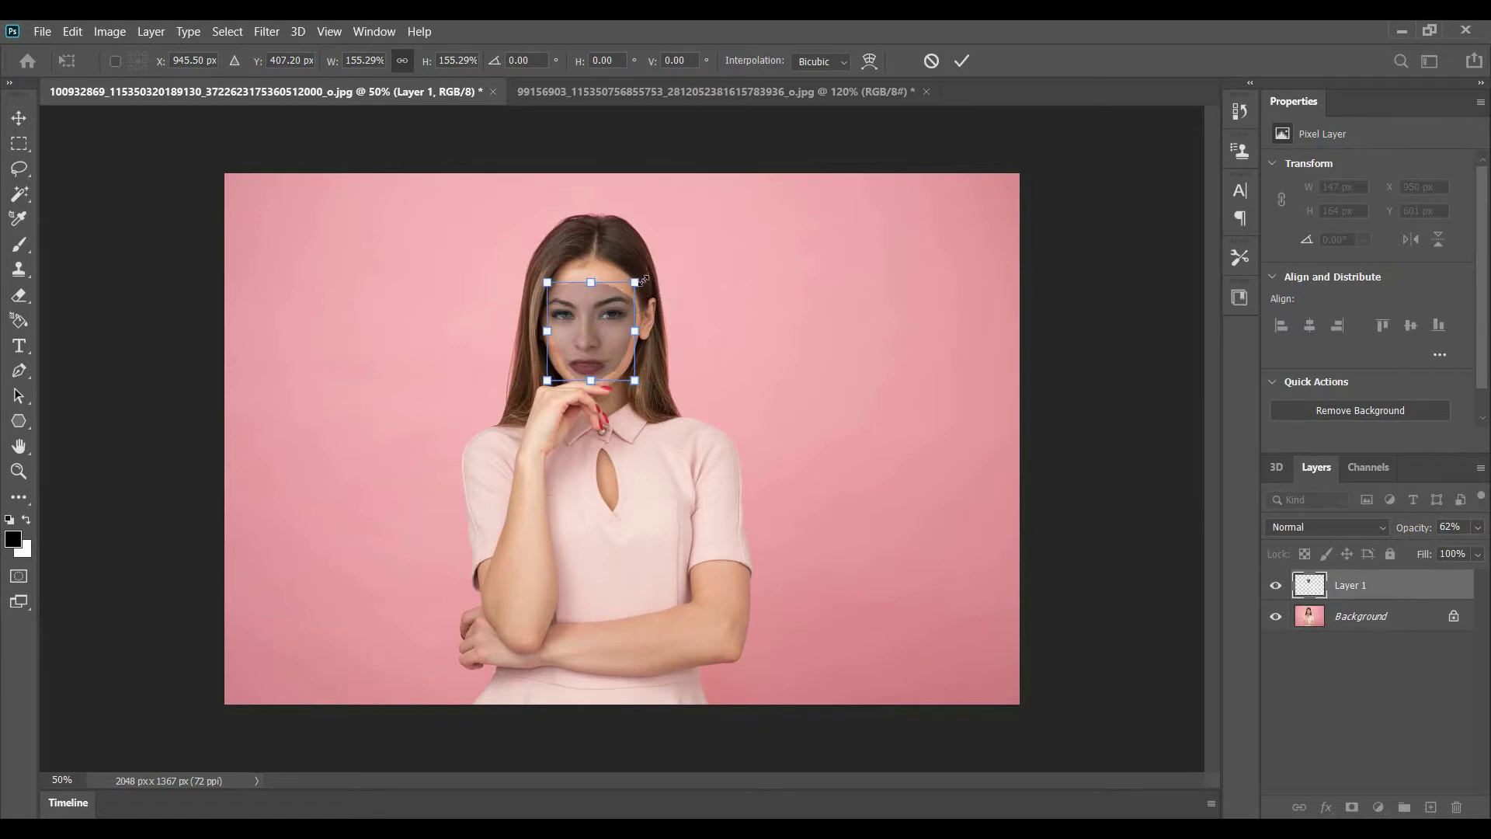
left_click_drag(643, 281, 640, 282)
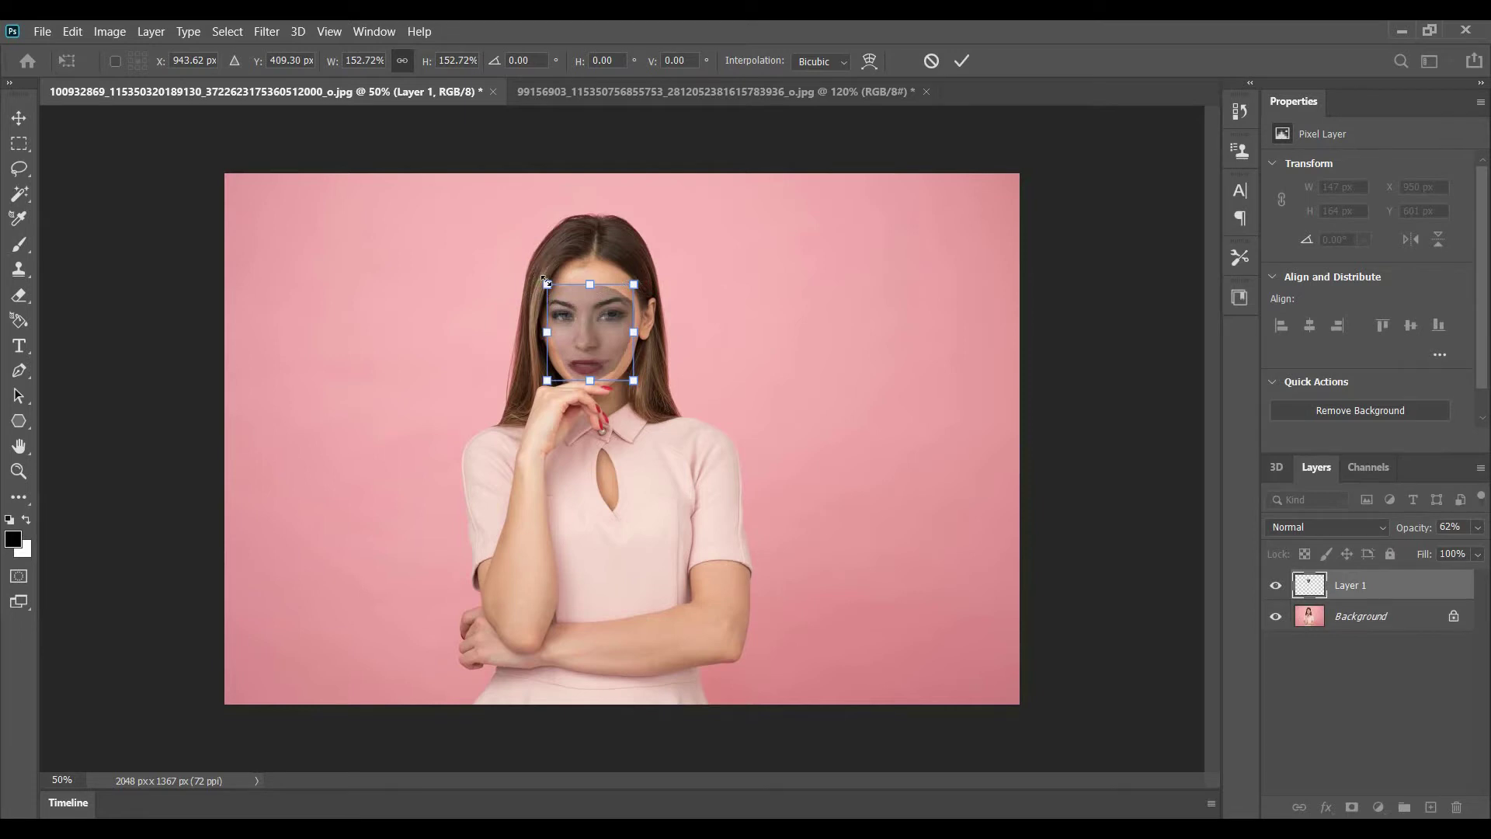
left_click_drag(546, 282, 544, 279)
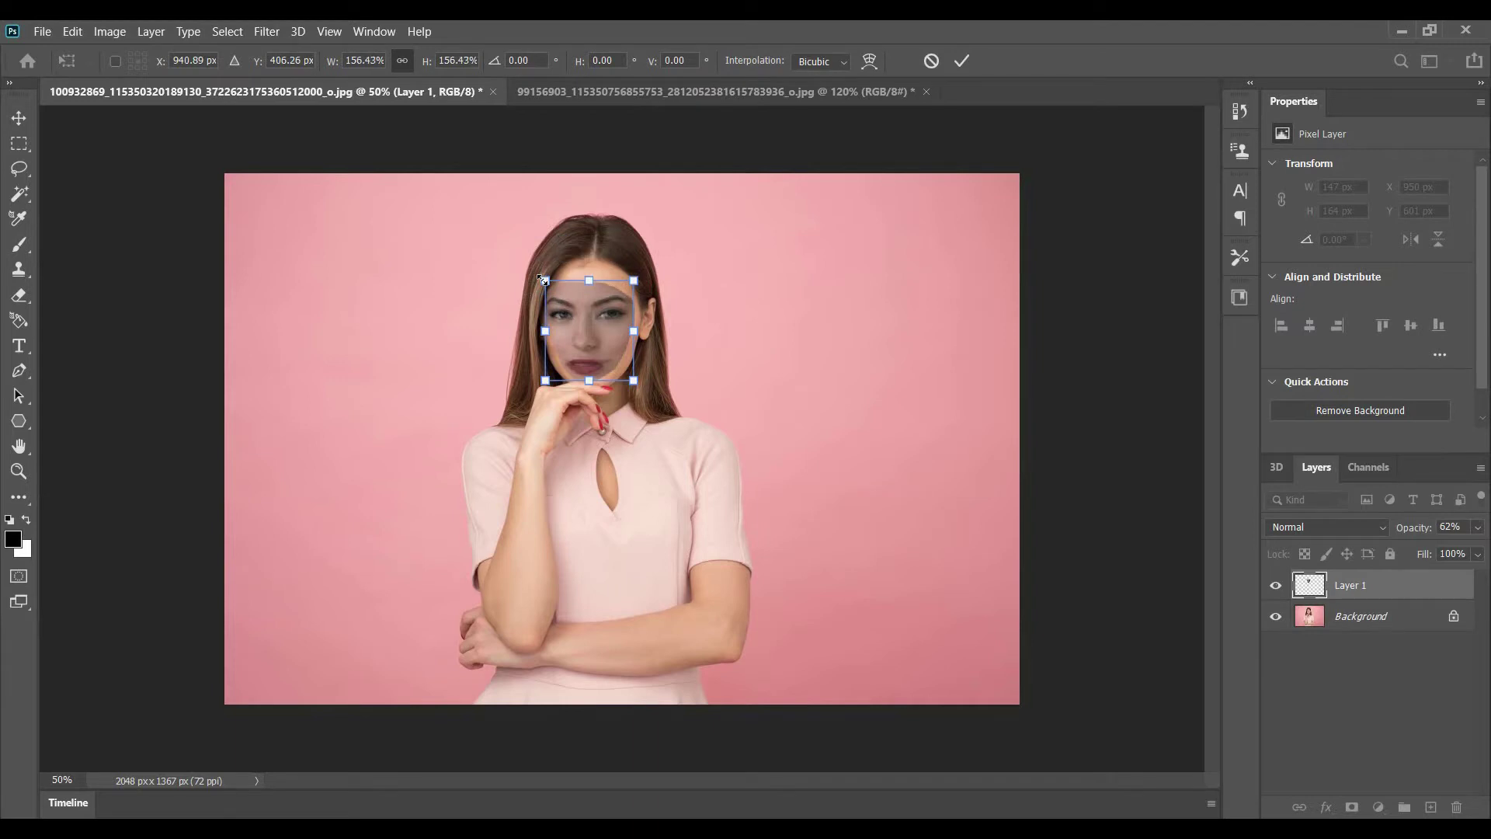
Warp the pasted face slightly to fit the contour of the original face and apply the transformation.
right_click(580, 300)
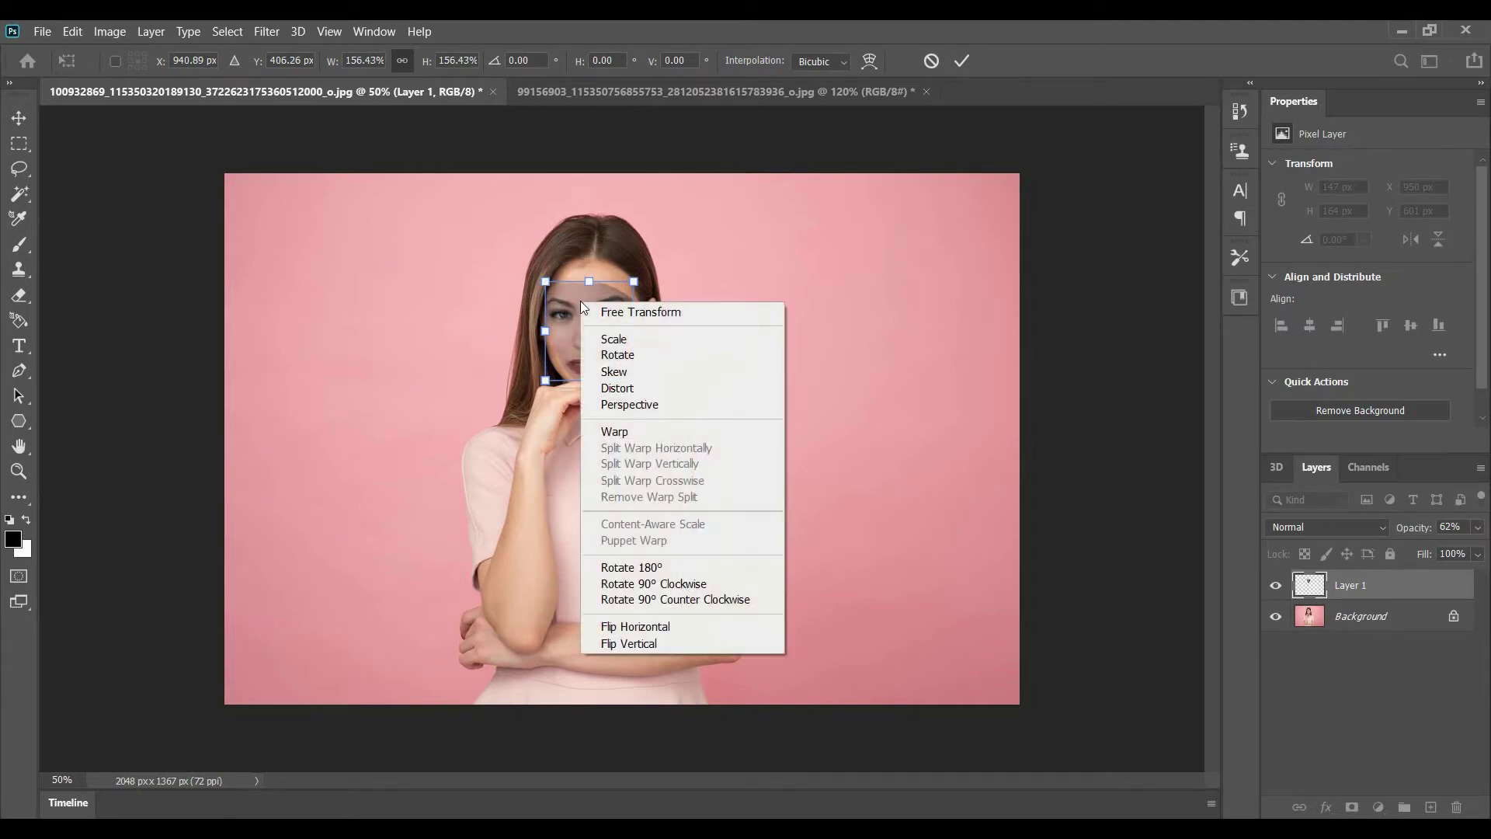
left_click(629, 433)
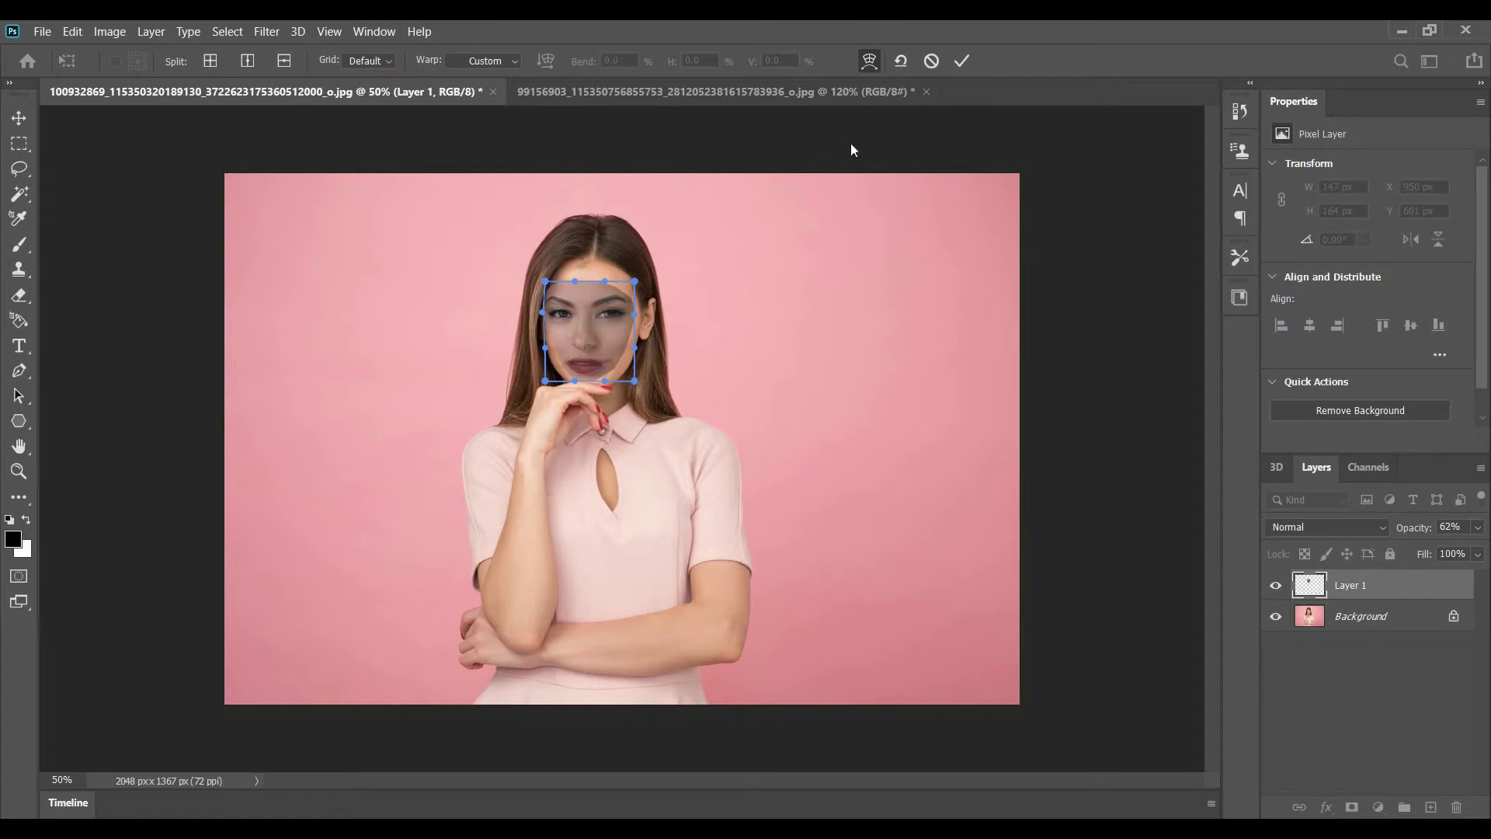
key("p")
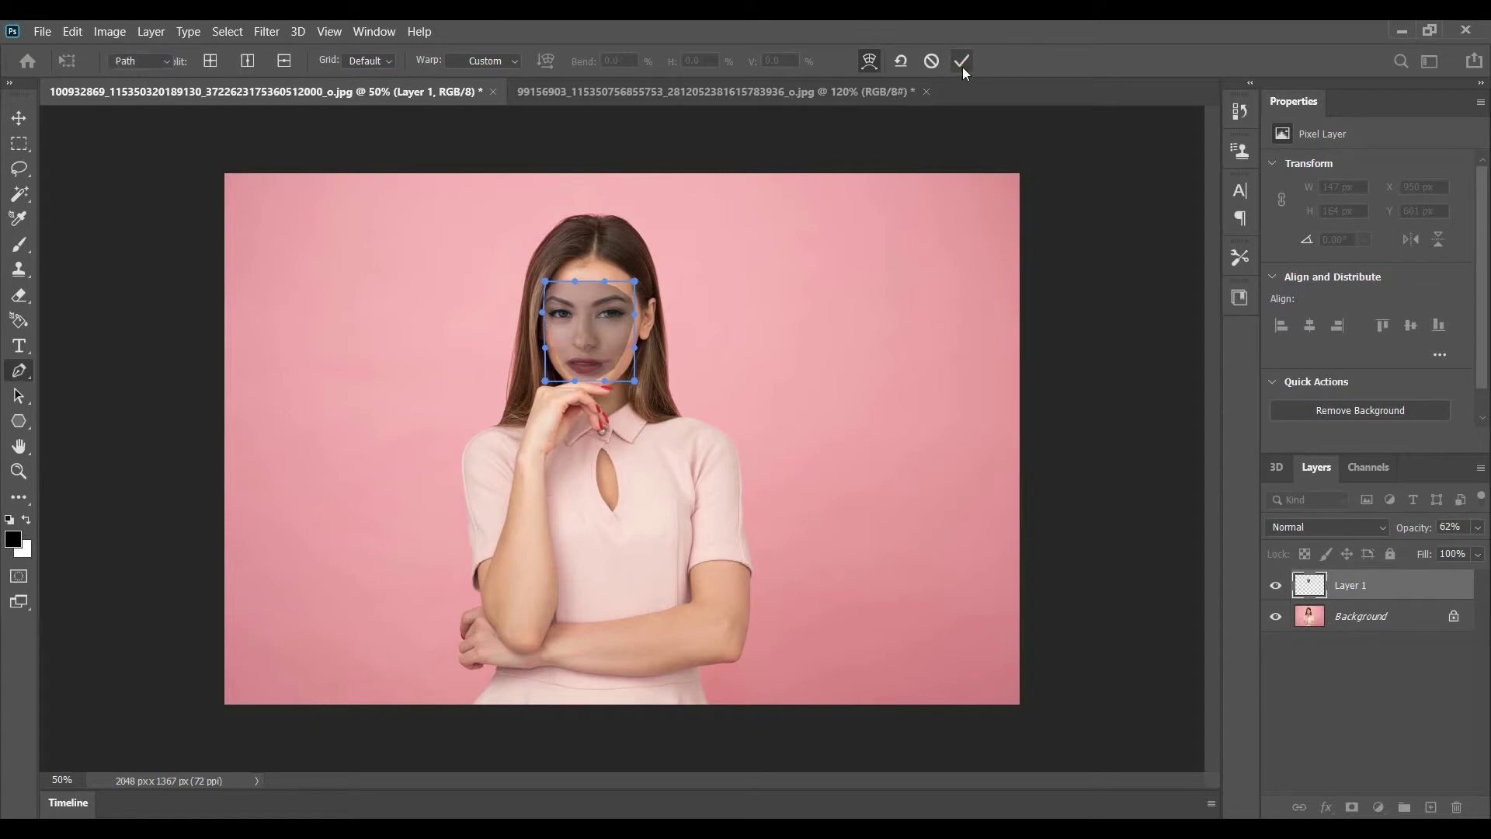
left_click(962, 66)
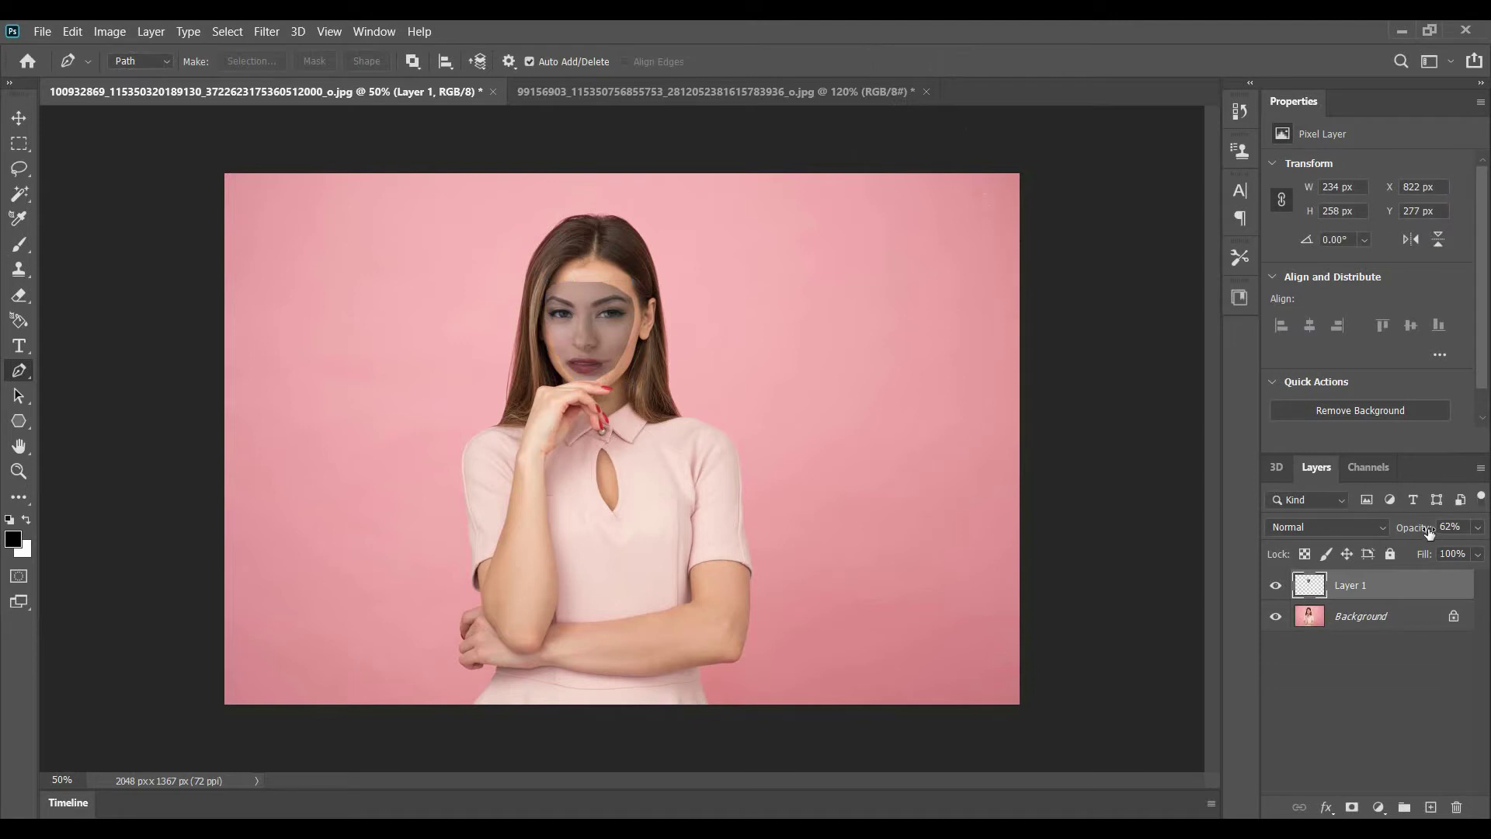
Set Layer 1's opacity to 100% and load the layer's outline as a selection.
left_click_drag(1414, 527, 1481, 528)
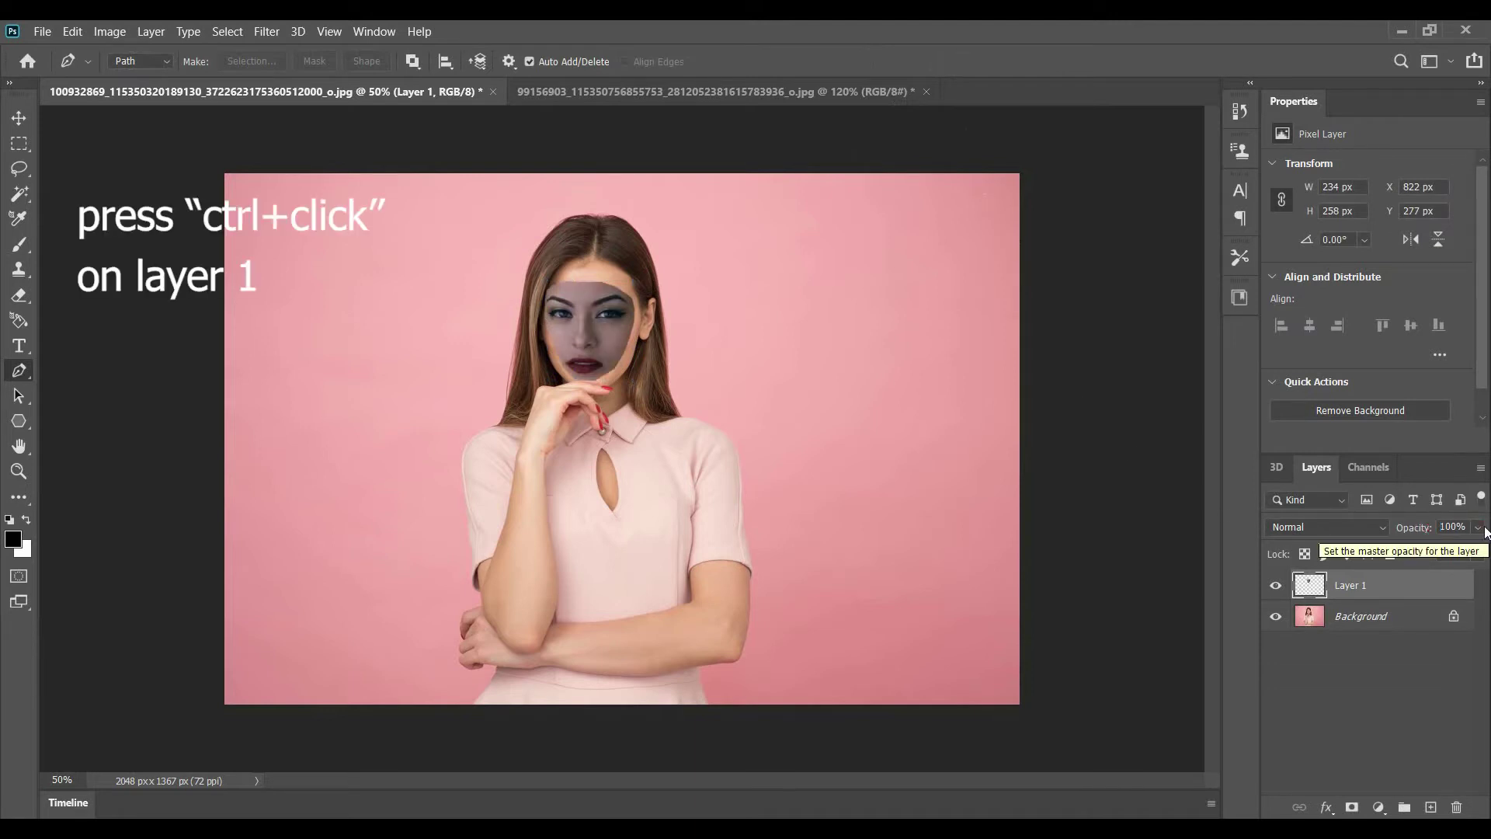
left_click(1318, 588, "ctrl")
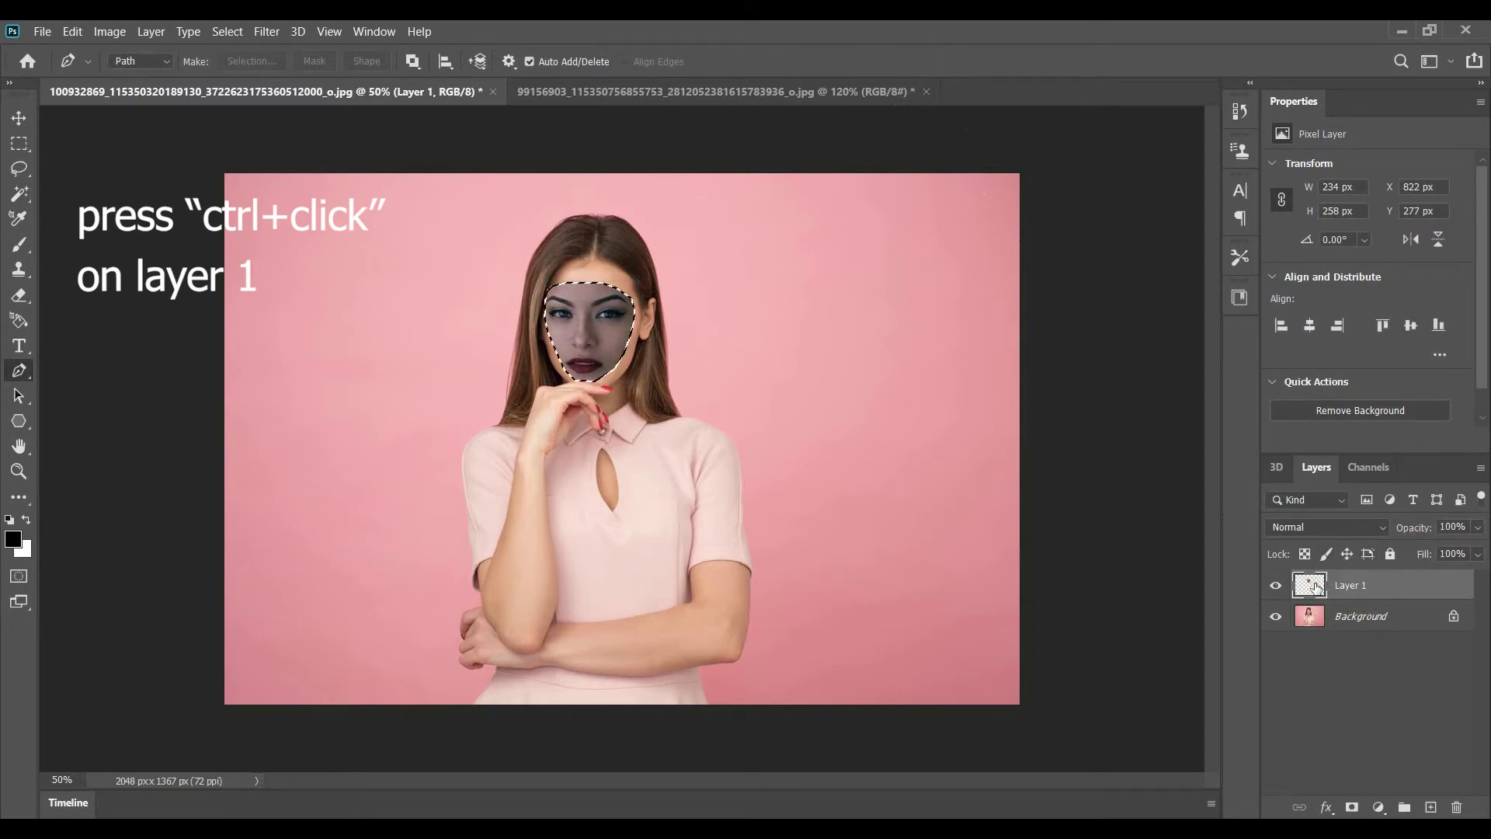
left_click(109, 32)
mouse_move(186, 77)
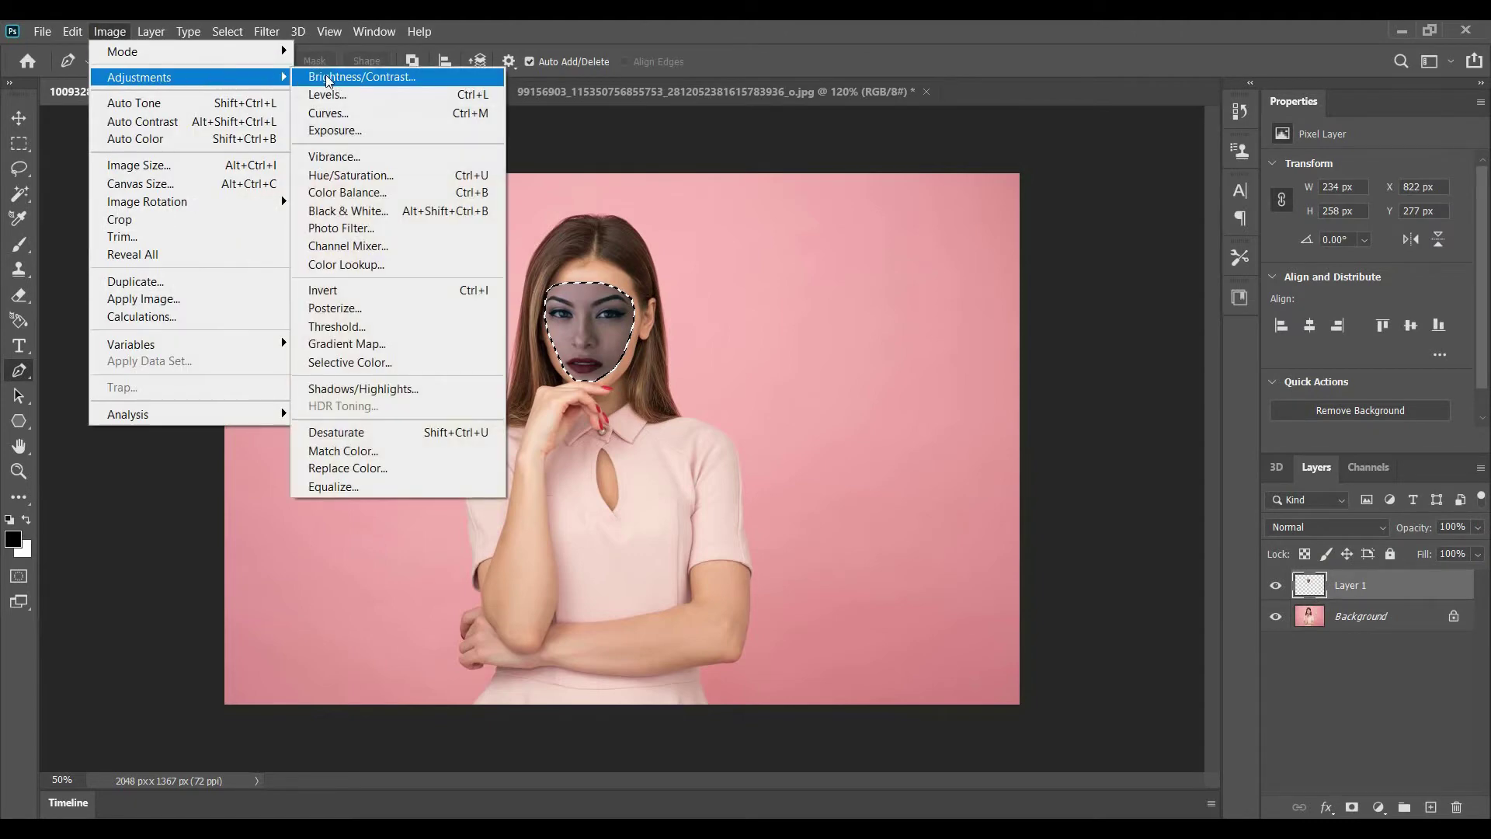
left_click(376, 458)
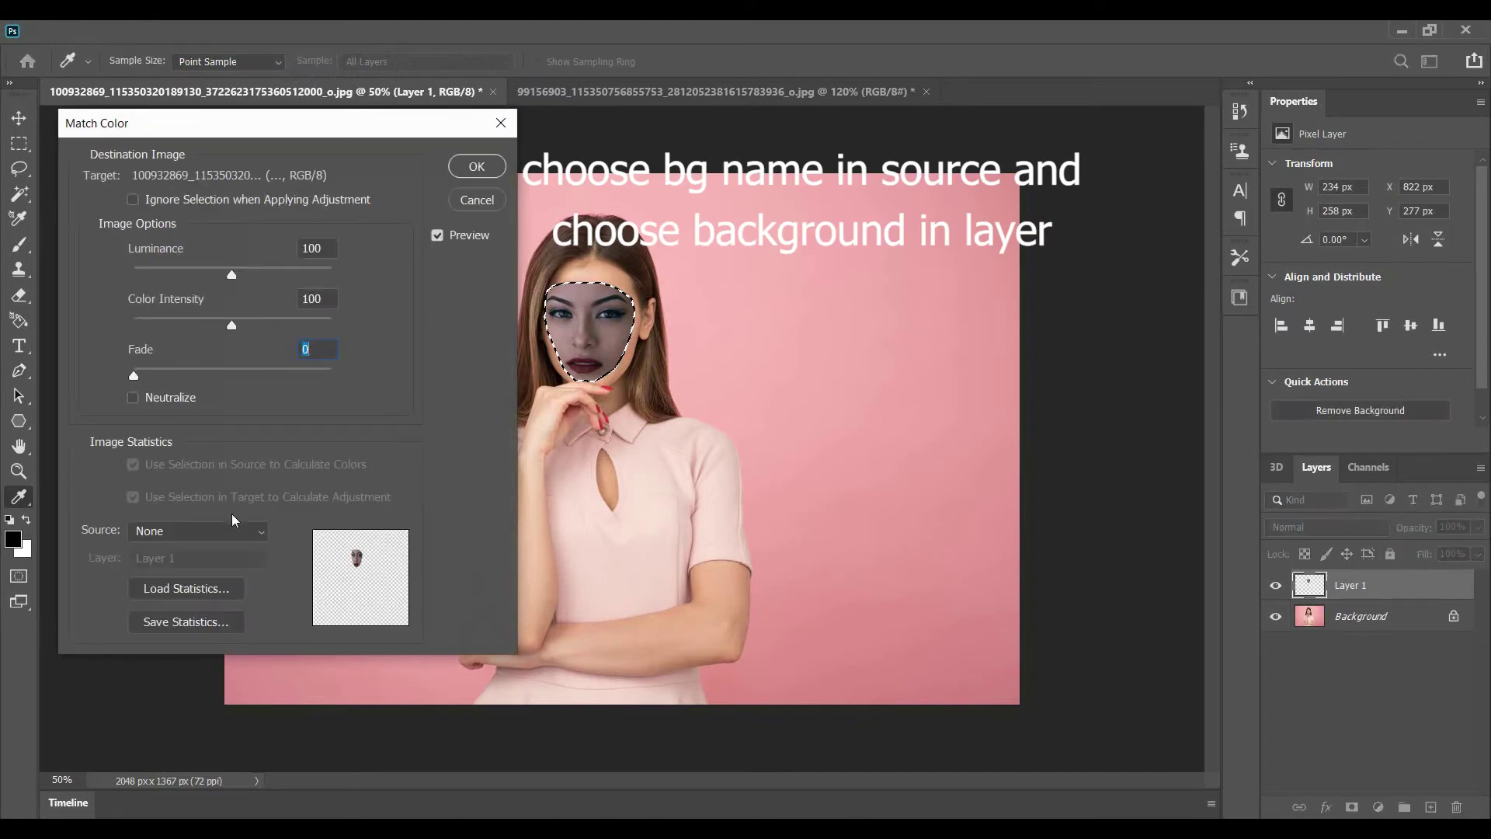
left_click(237, 531)
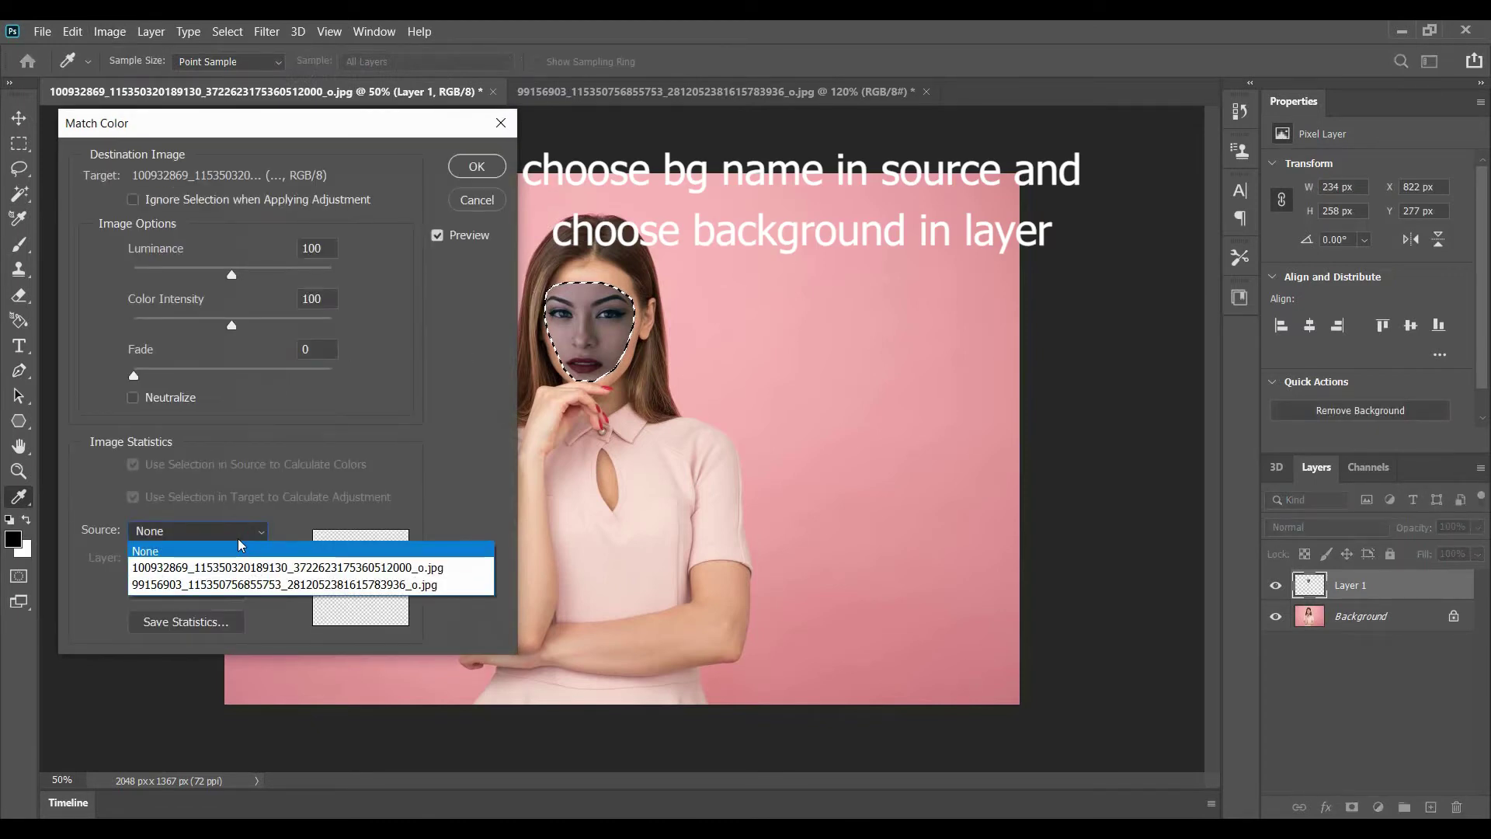
left_click(267, 574)
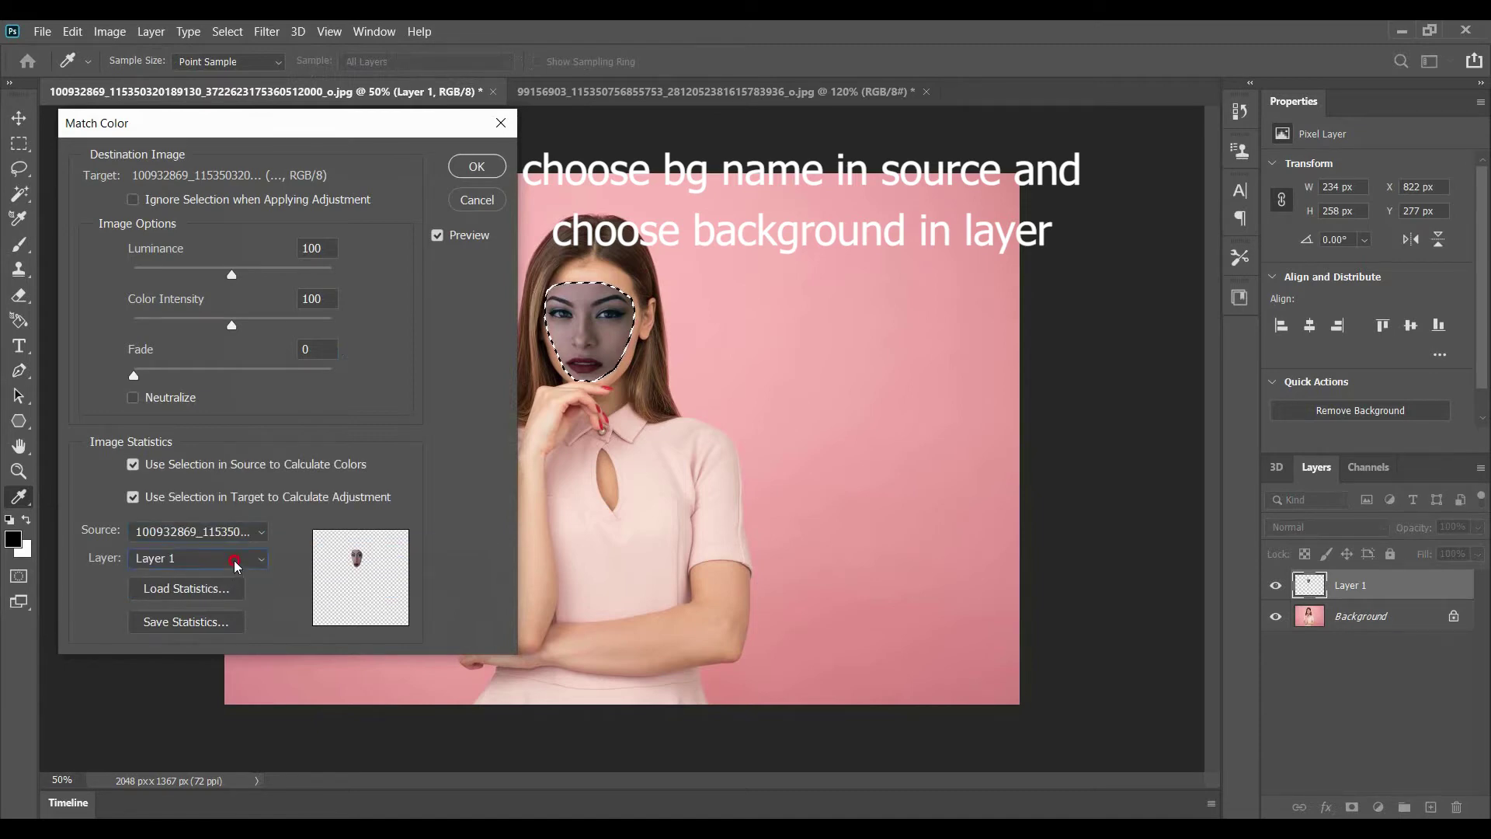
left_click(235, 559)
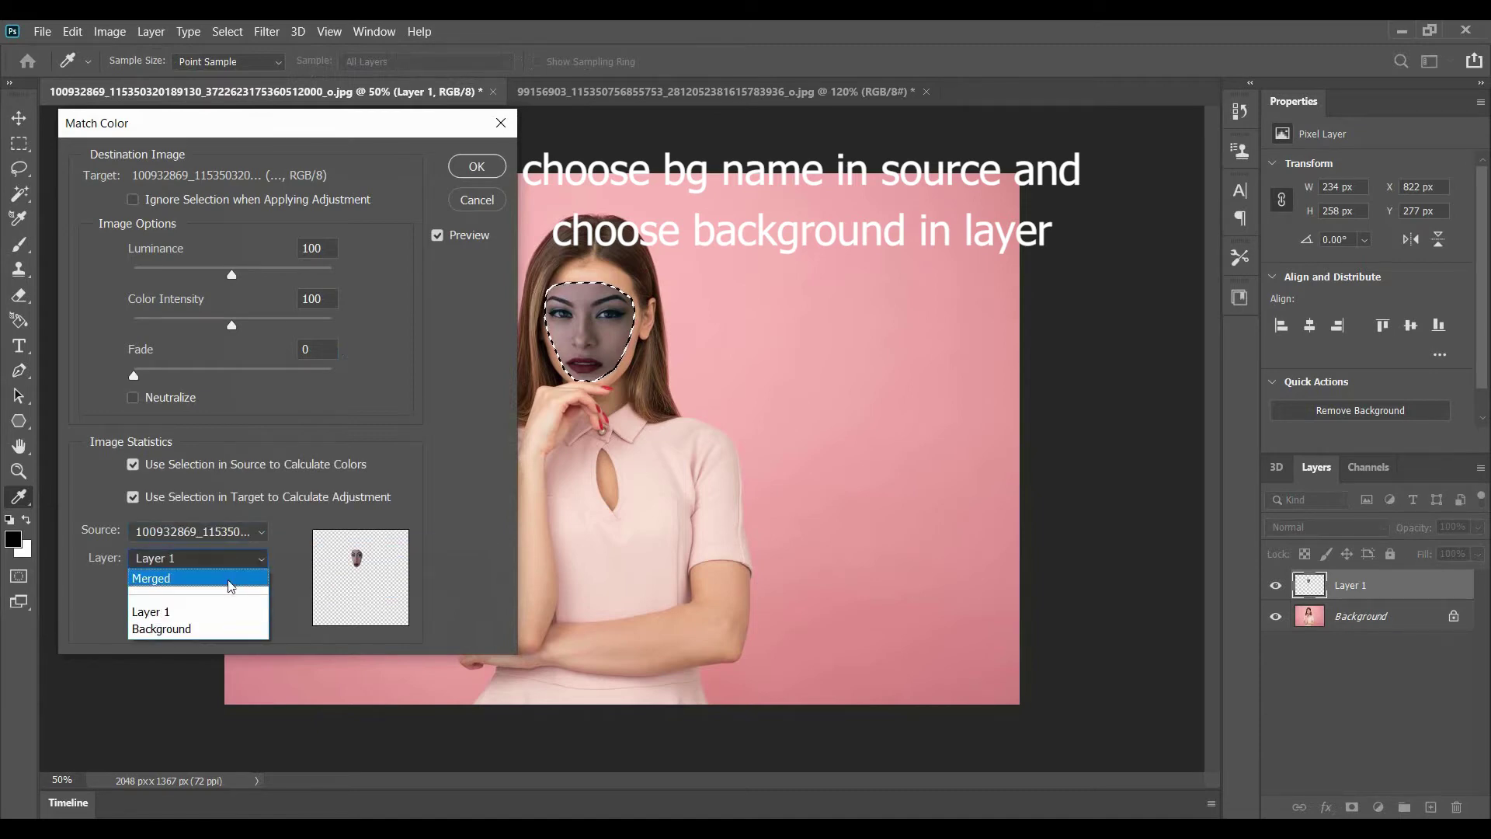
left_click(209, 629)
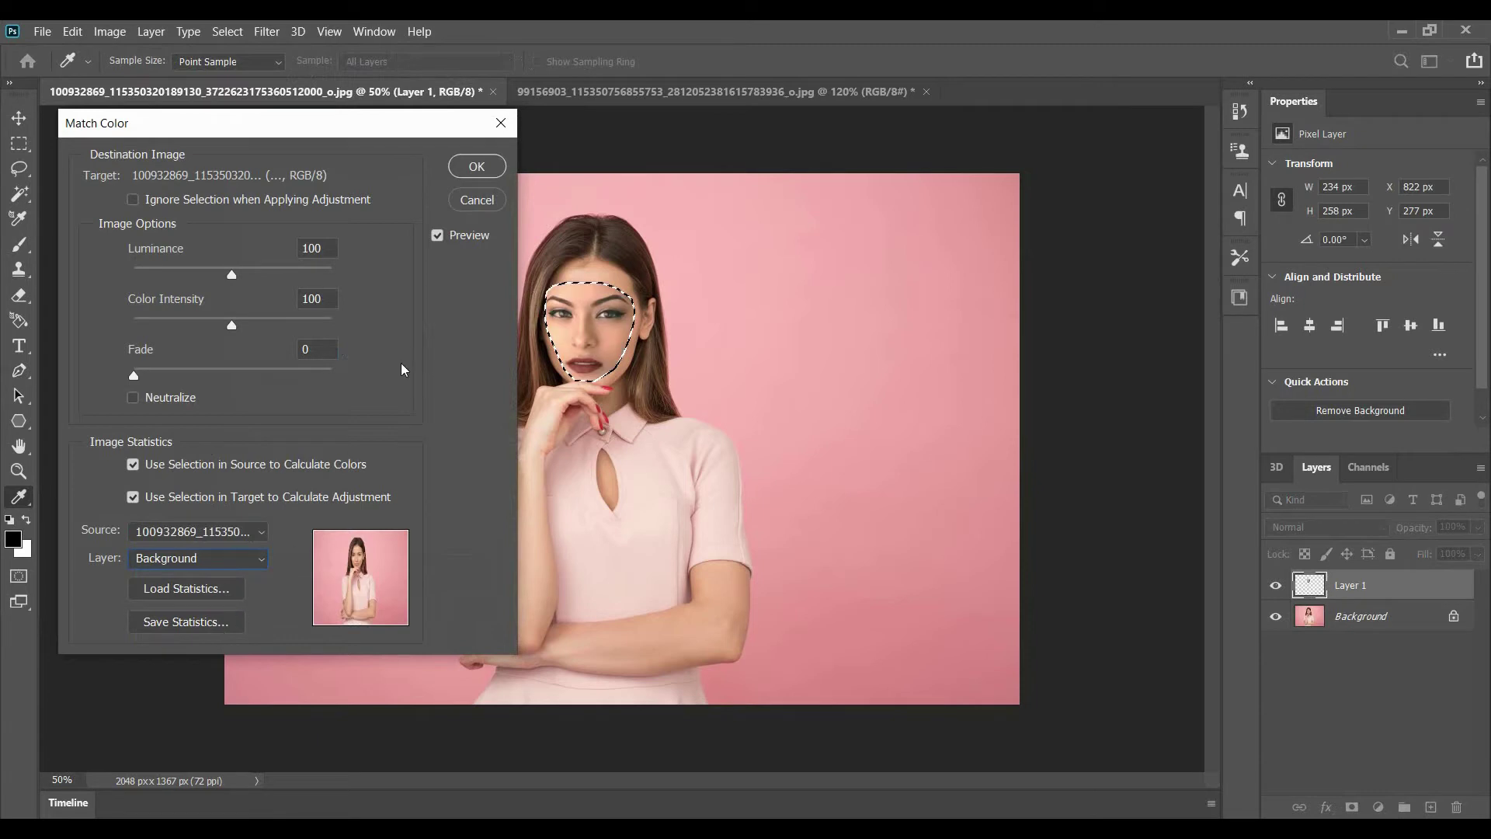
left_click(477, 167)
key("p")
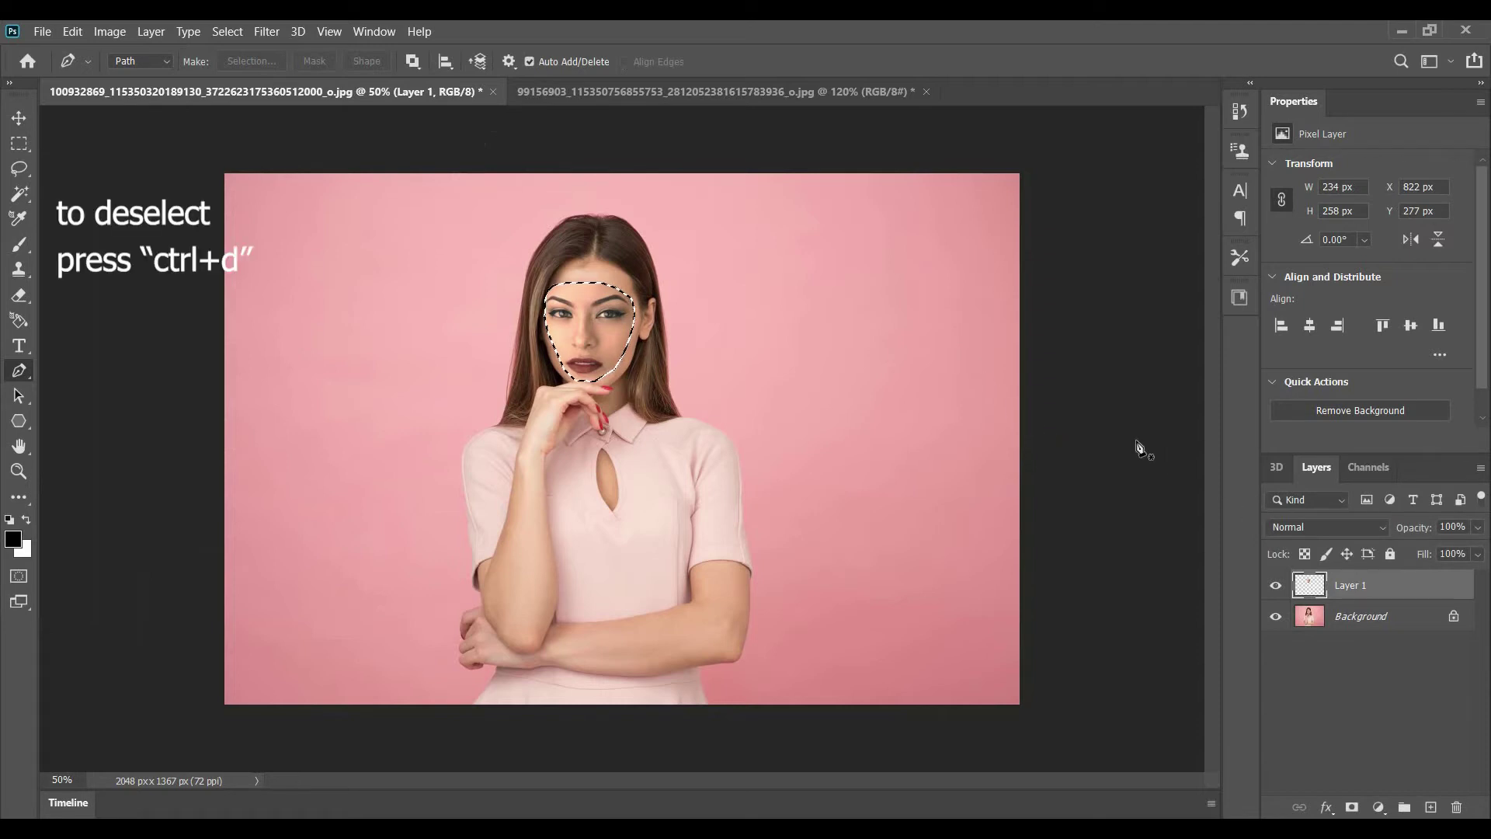
Deselect the face area and duplicate the Background layer.
key("ctrl+d")
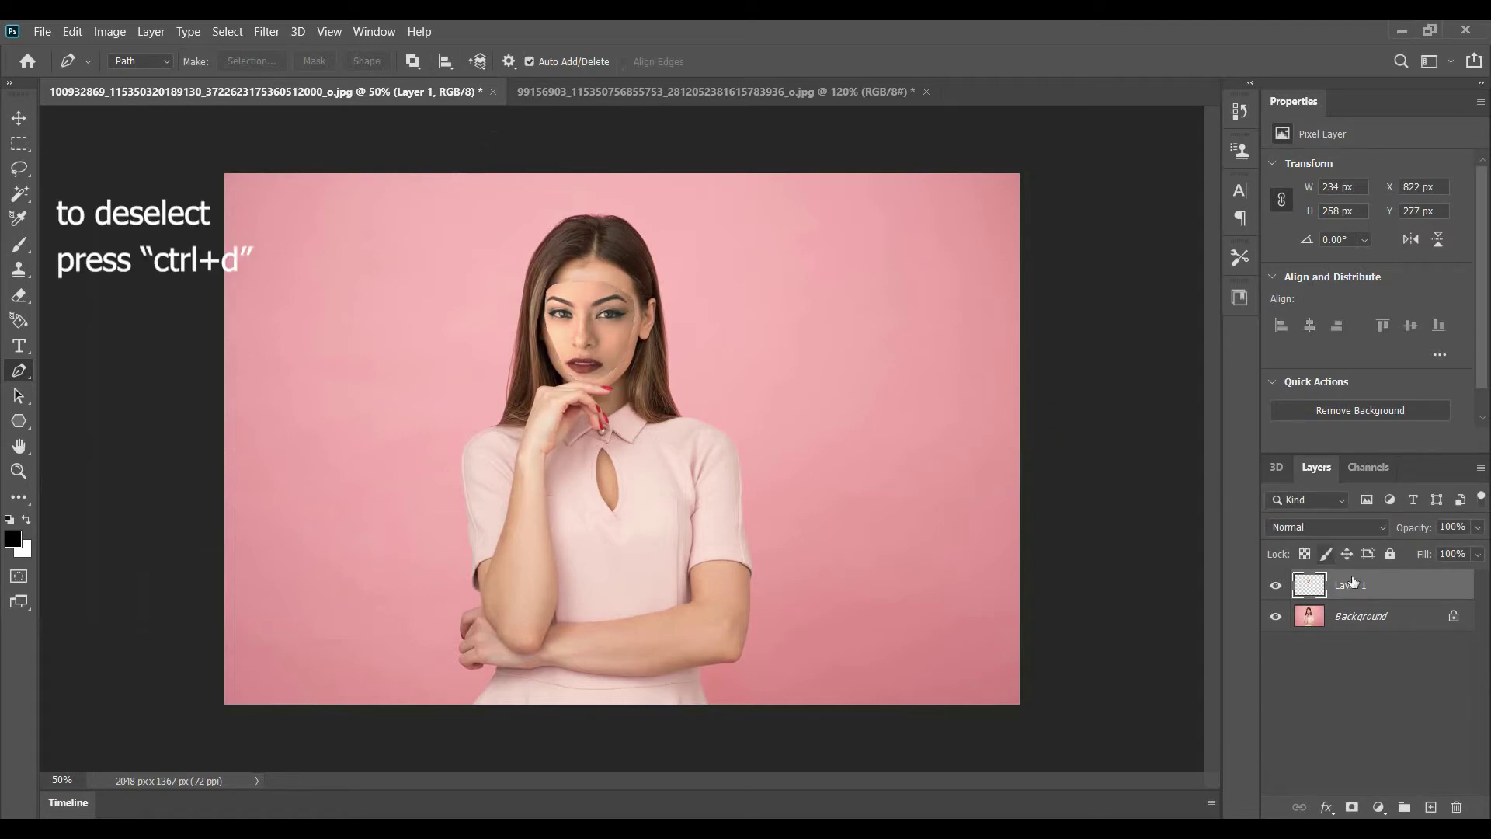
left_click(1383, 624)
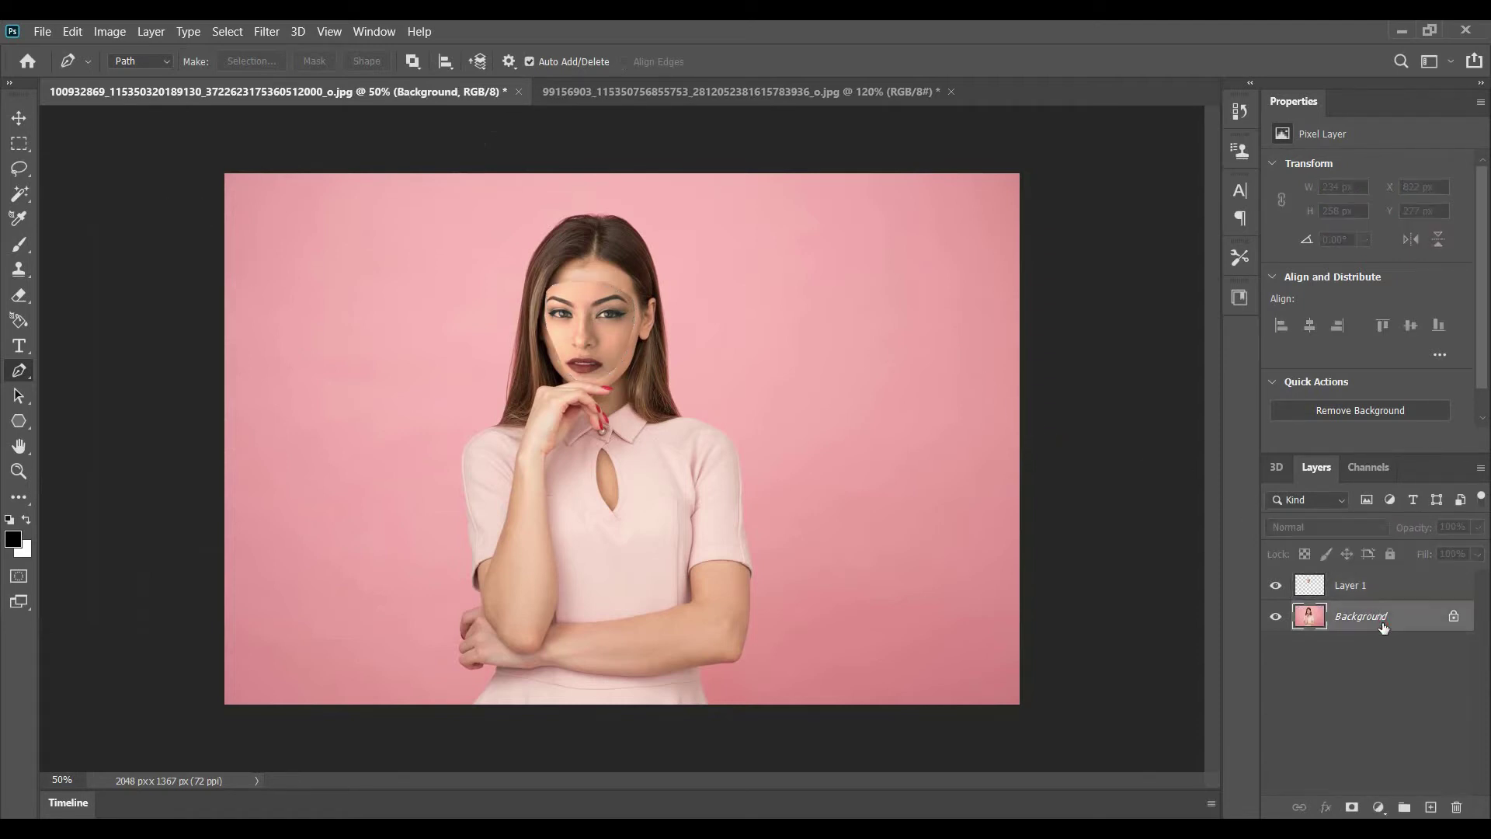
key("ctrl+j")
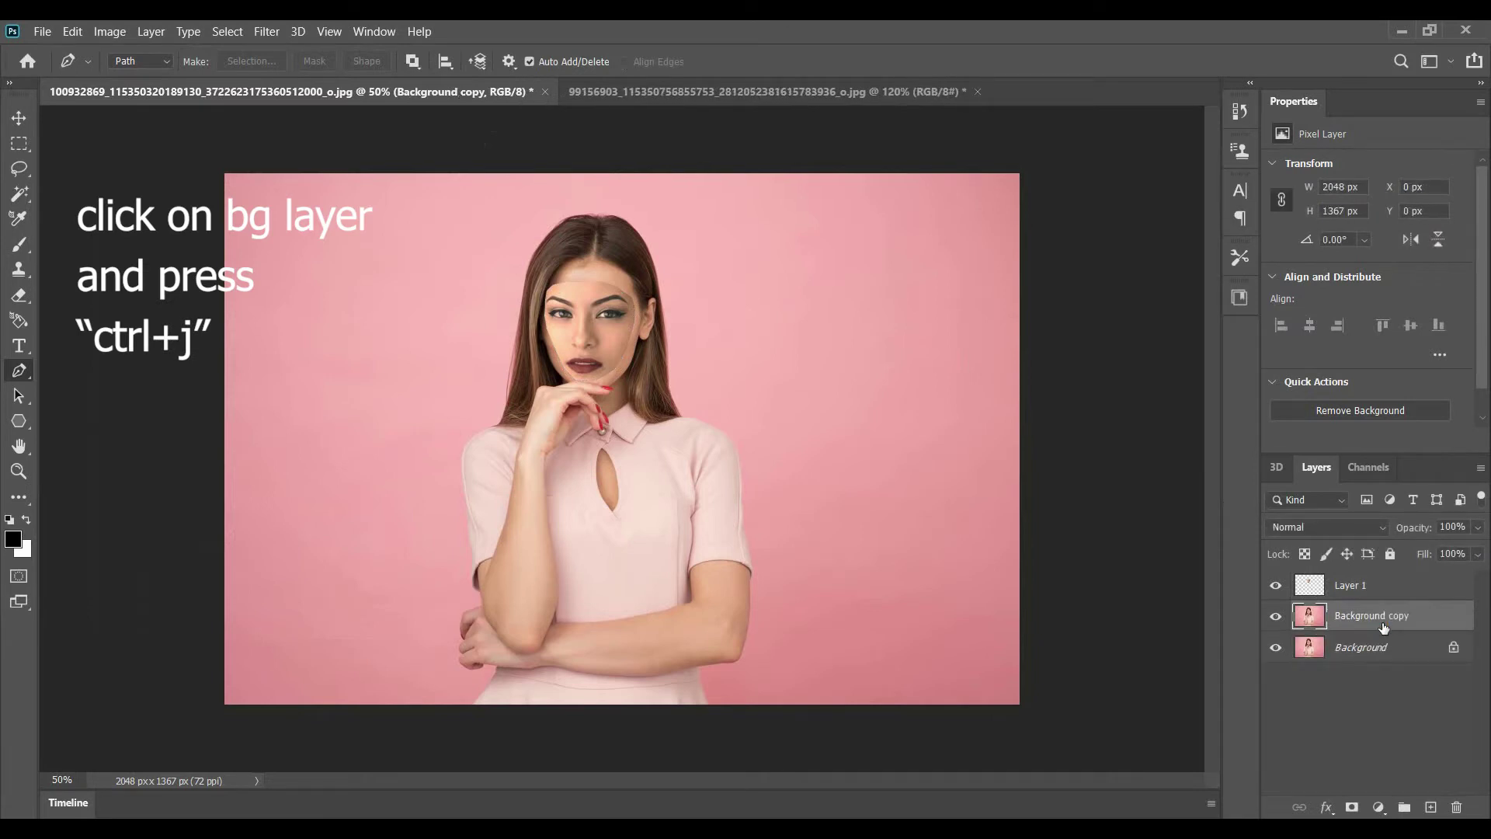
Load Layer 1's outline as a selection, contract it by 5 pixels, and cut that area out of the Background copy layer.
left_click(1314, 592, "ctrl")
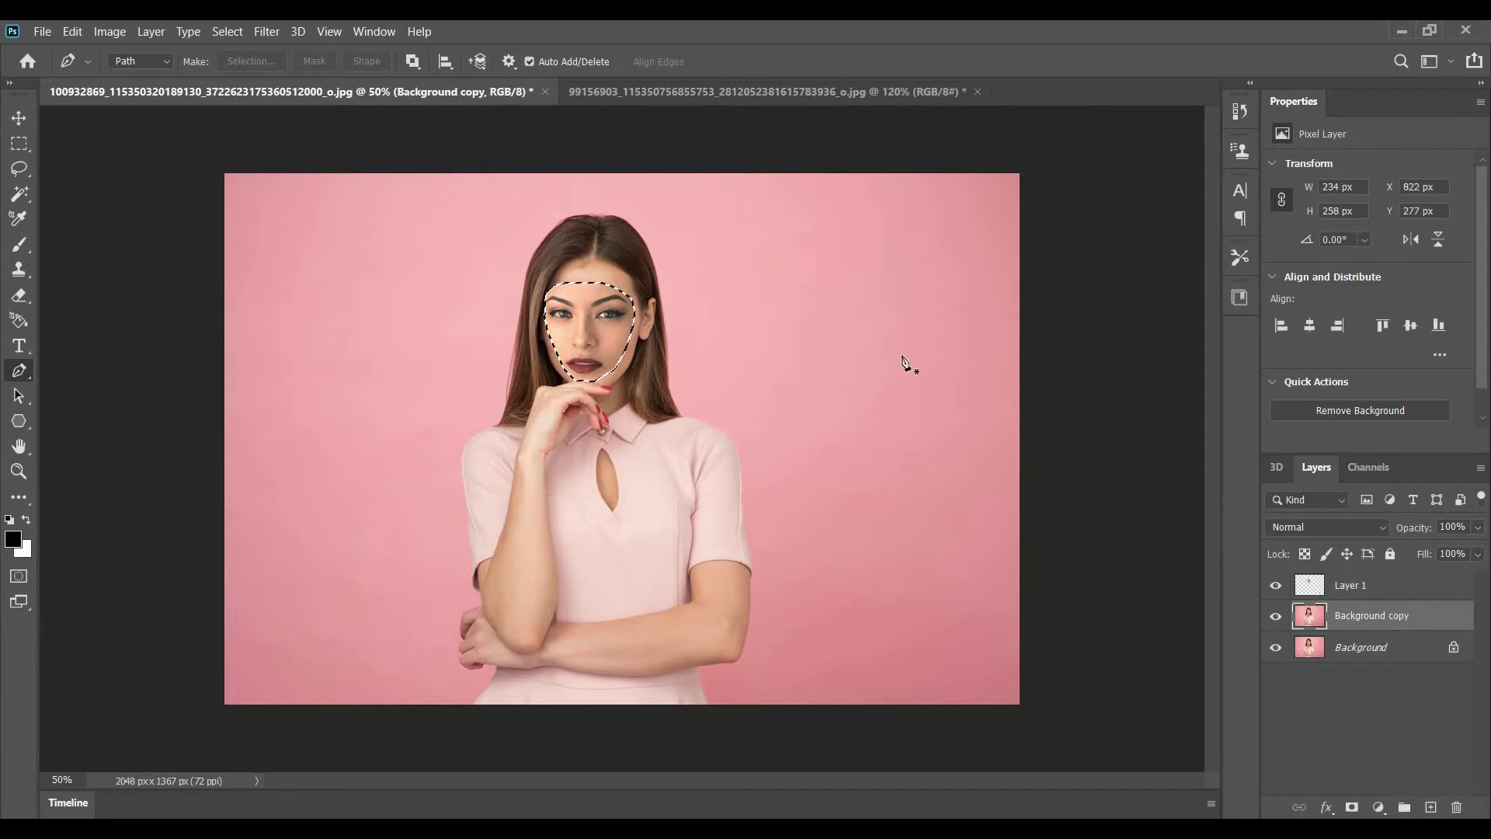
left_click(217, 30)
mouse_move(299, 292)
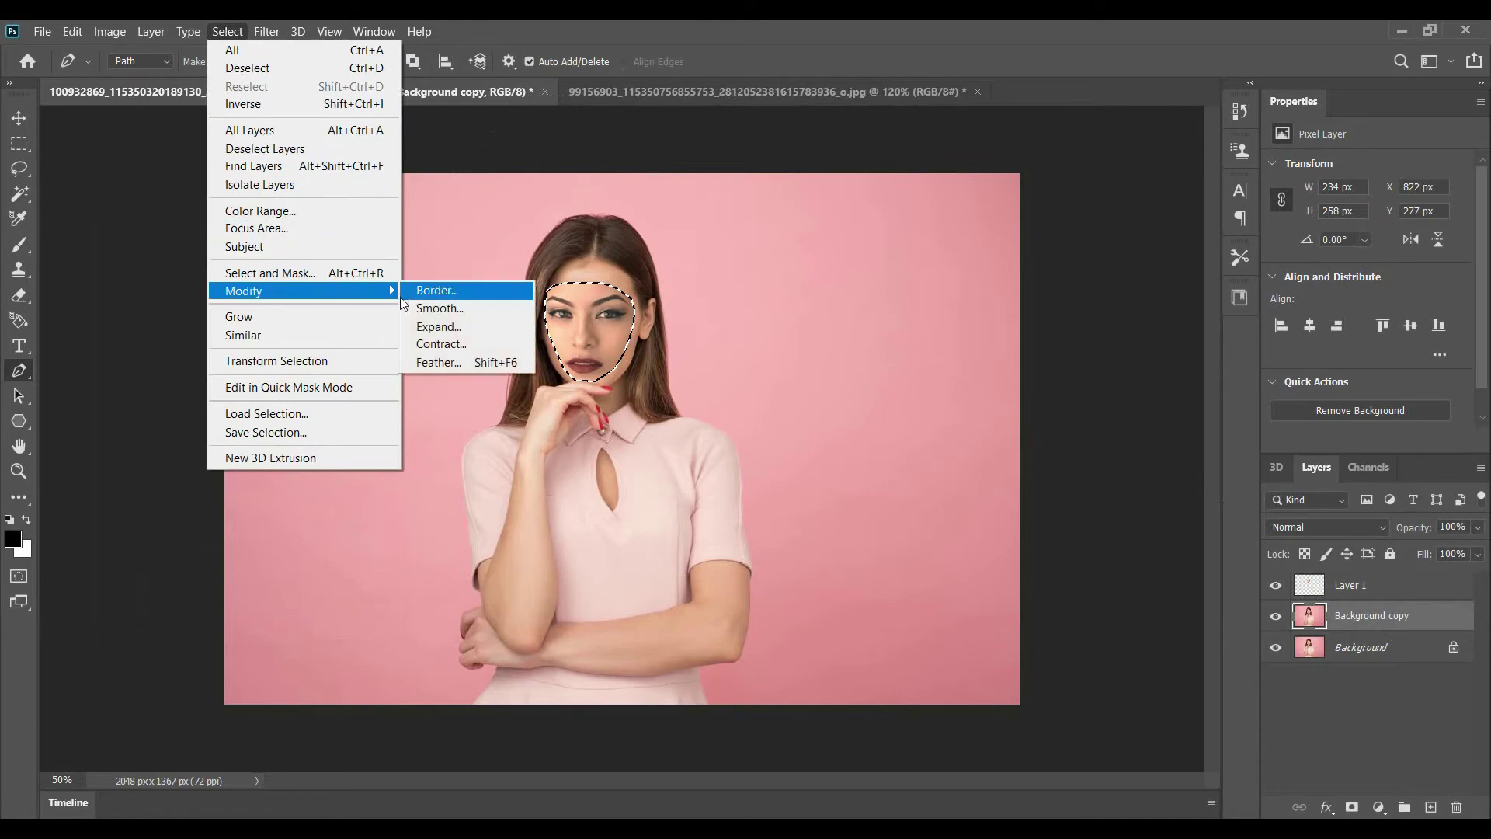
left_click(444, 344)
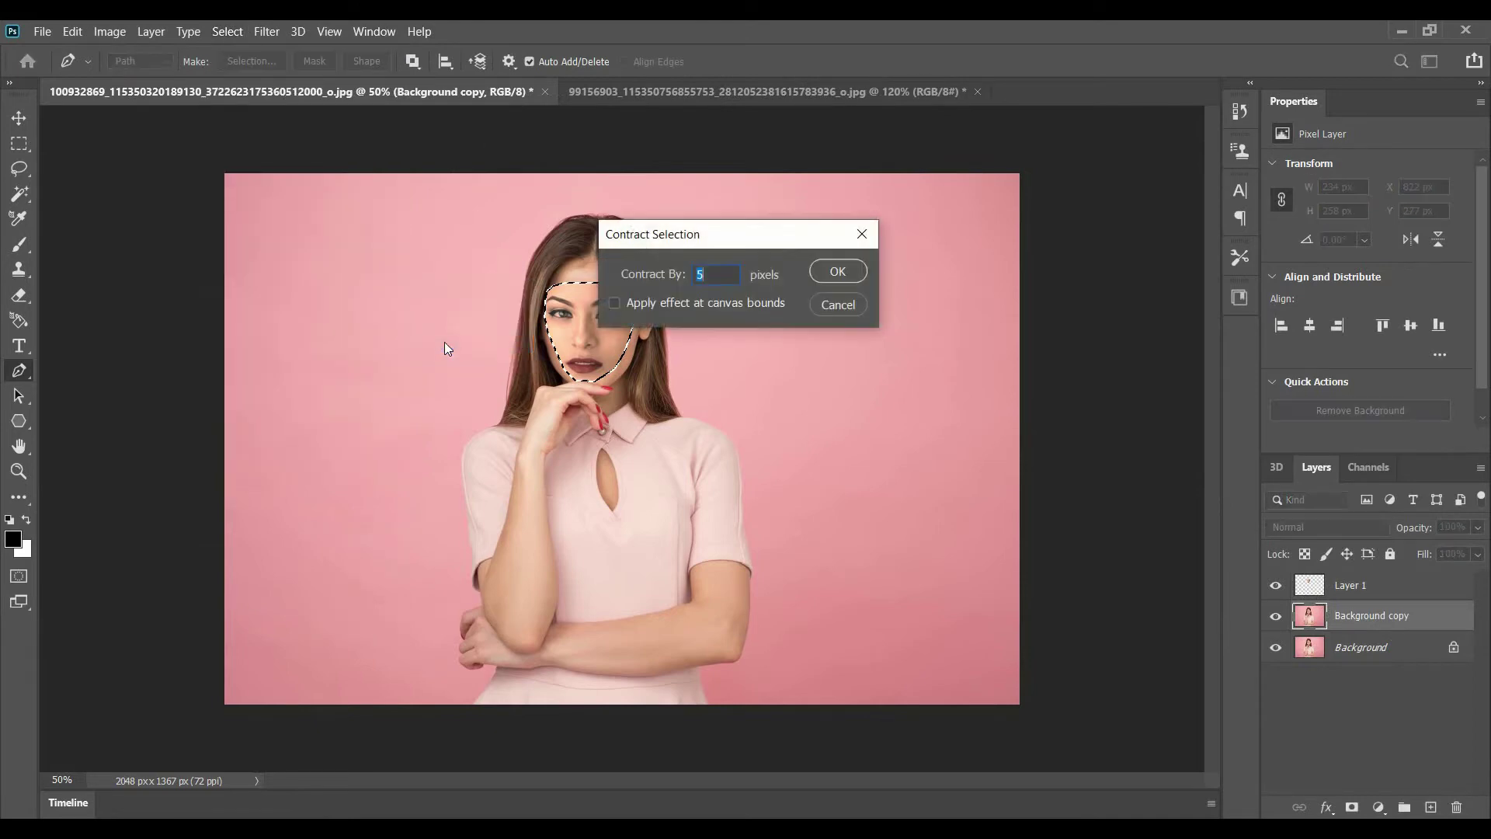
left_click(819, 269)
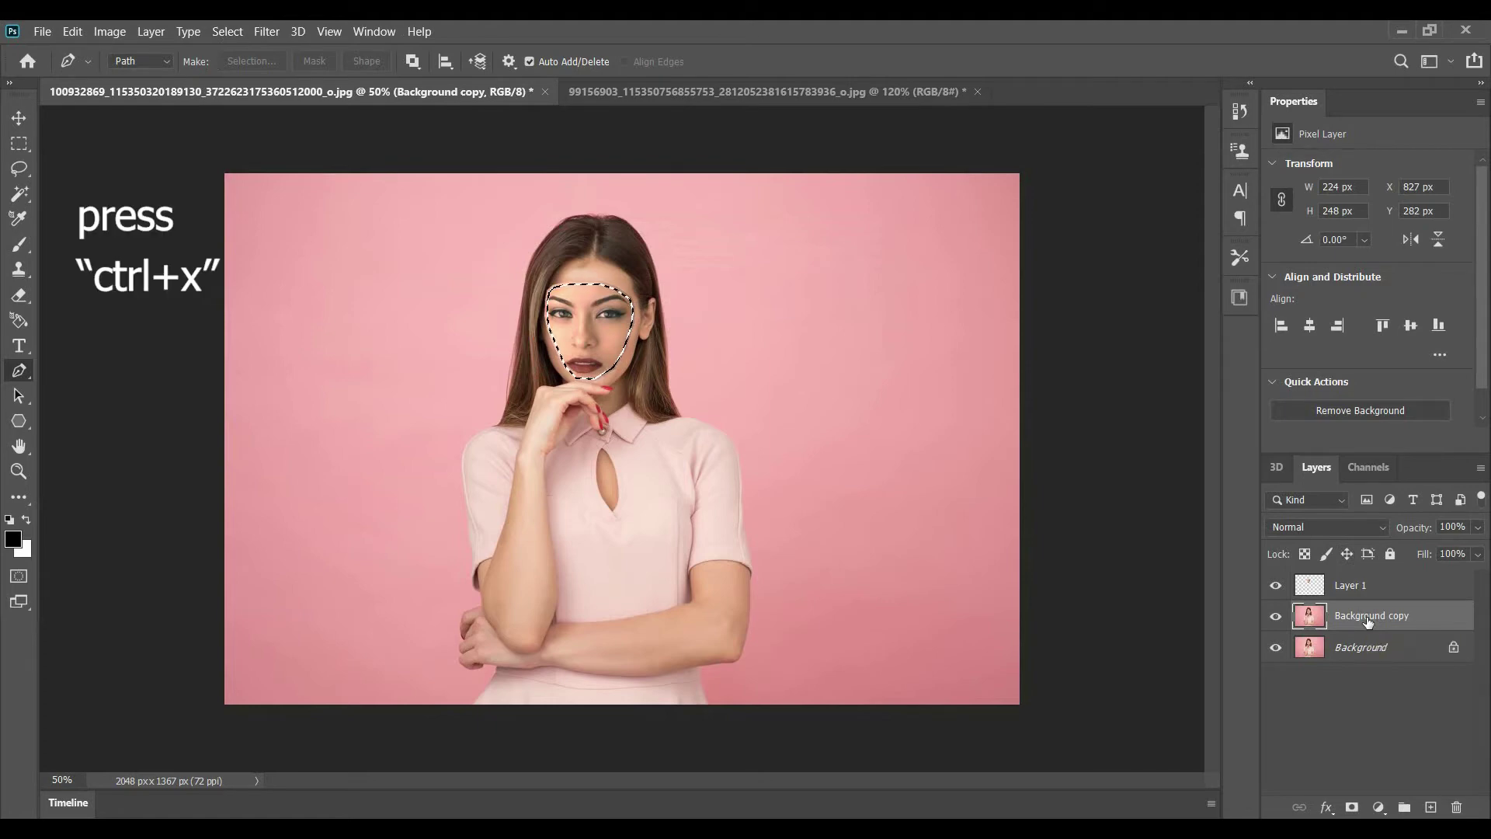
key("ctrl+x")
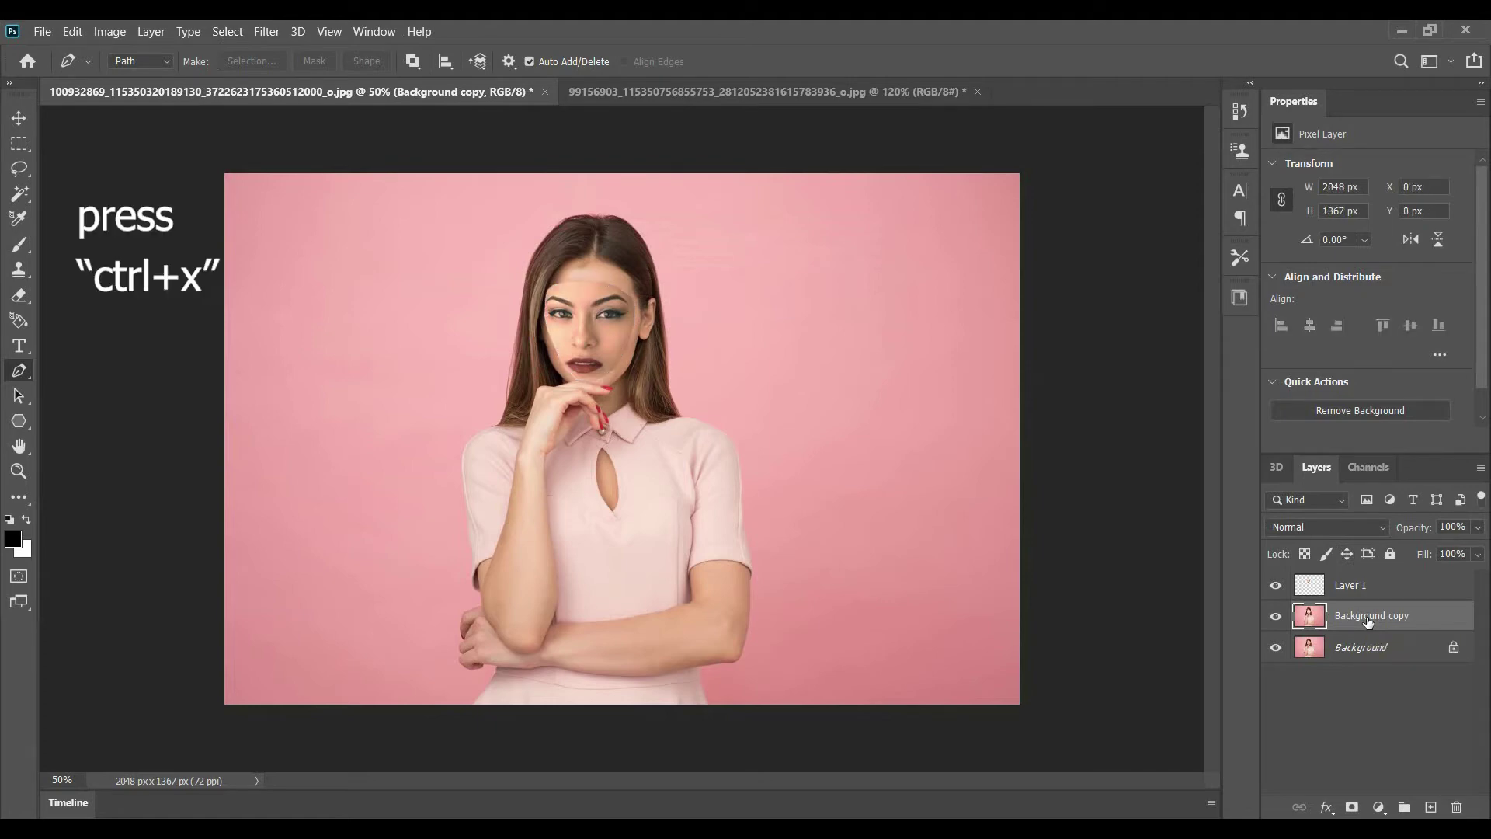
Reselect Layer 1's outline and auto-blend Layer 1 with Background copy using Panorama, Seamless Tones and Colors and Content Aware Fill Transparent Areas, ending deselected.
left_click(1318, 592, "ctrl")
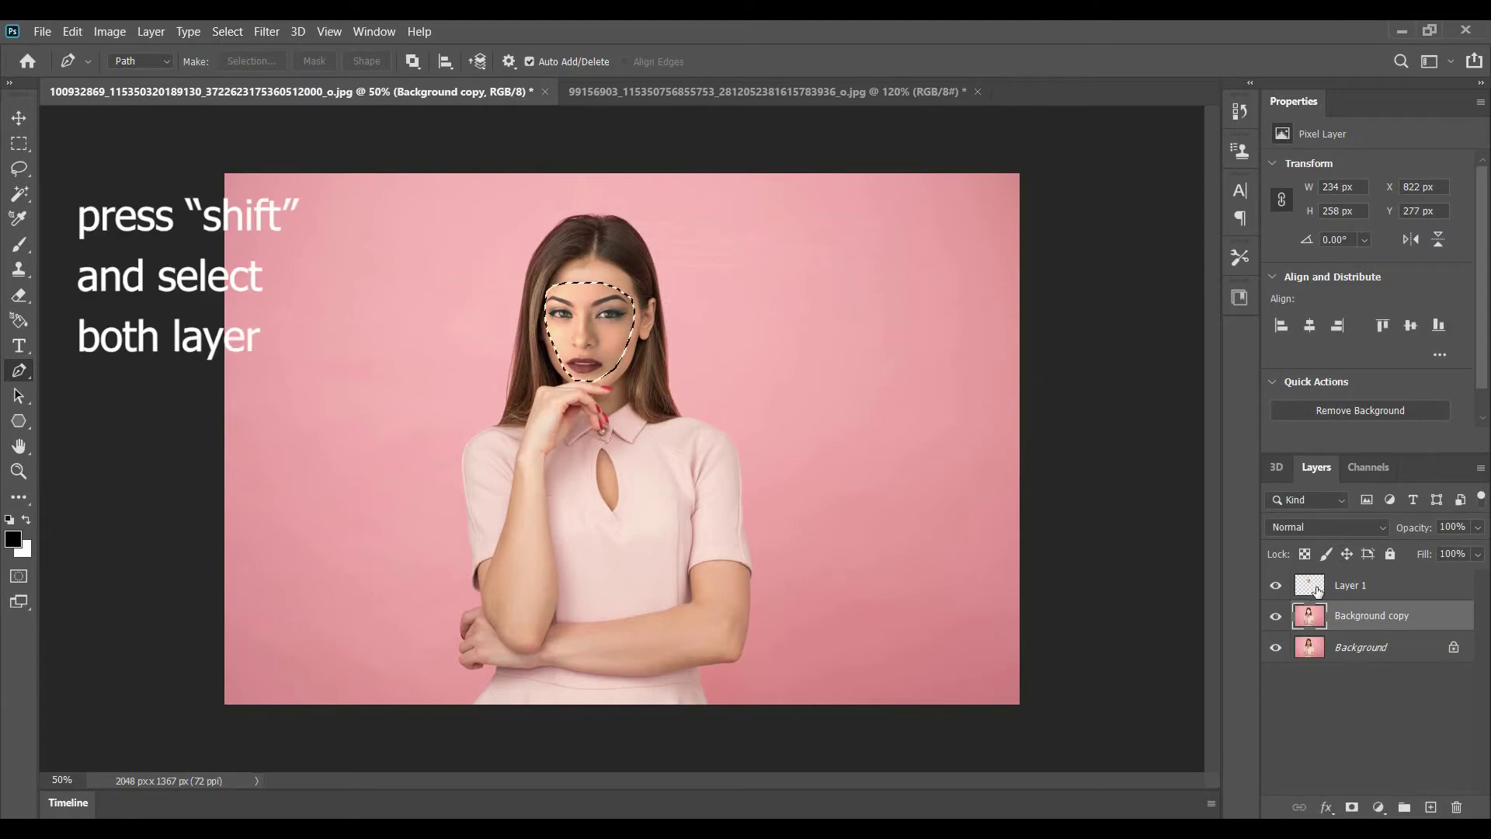
left_click(1373, 591, "shift")
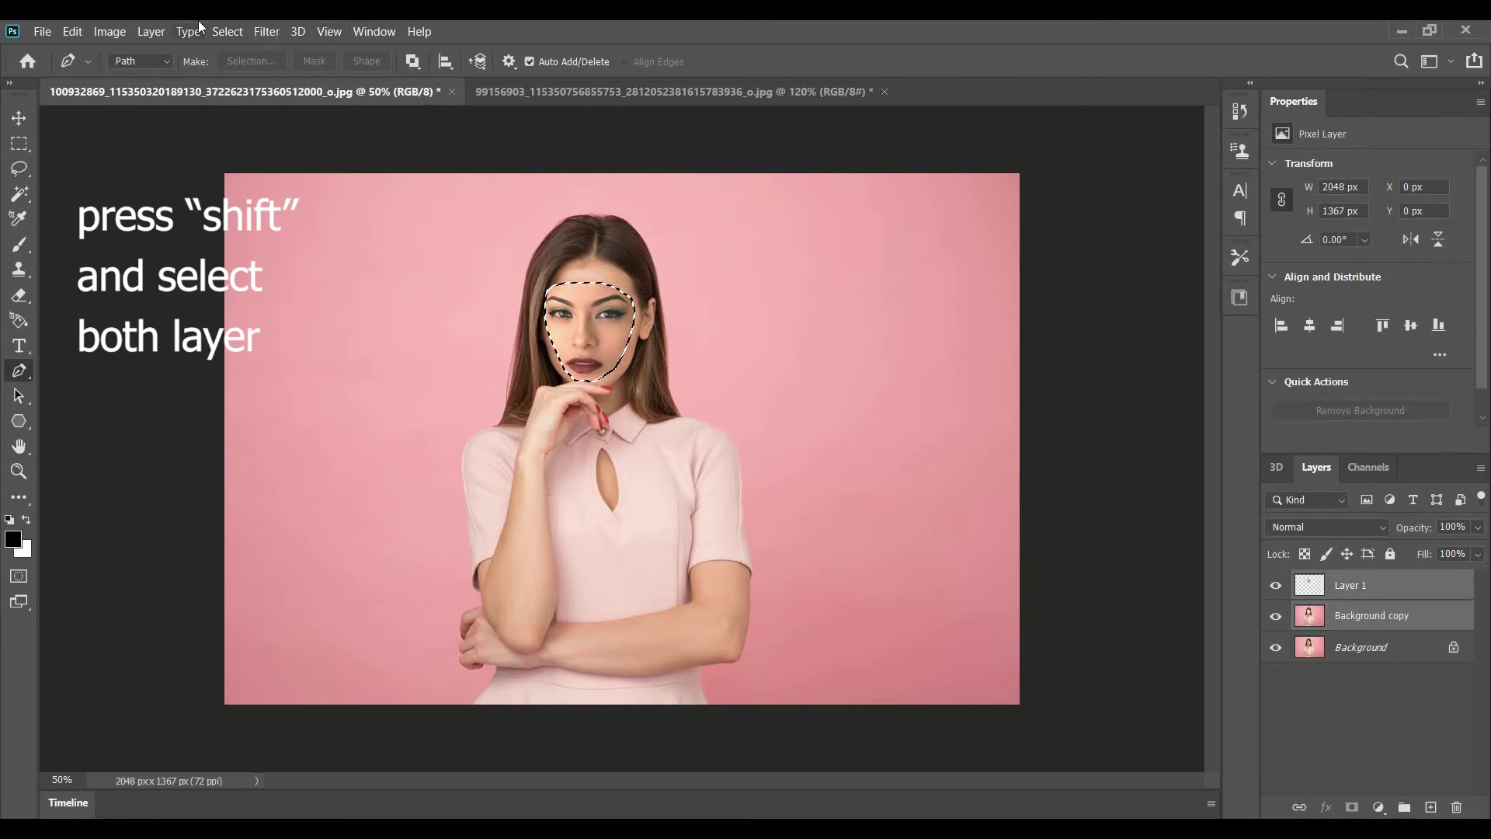
left_click(77, 31)
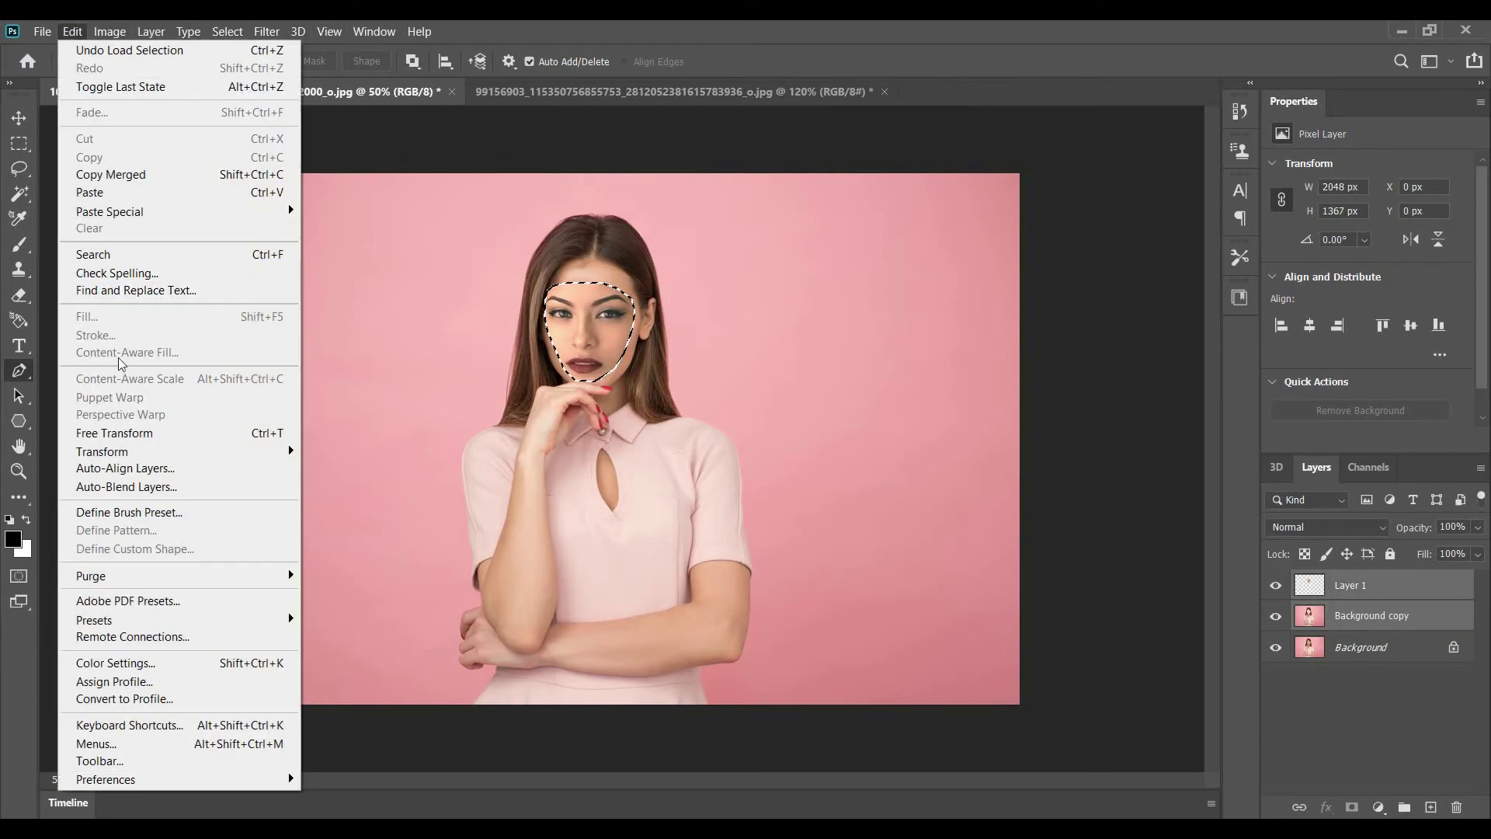
left_click(156, 487)
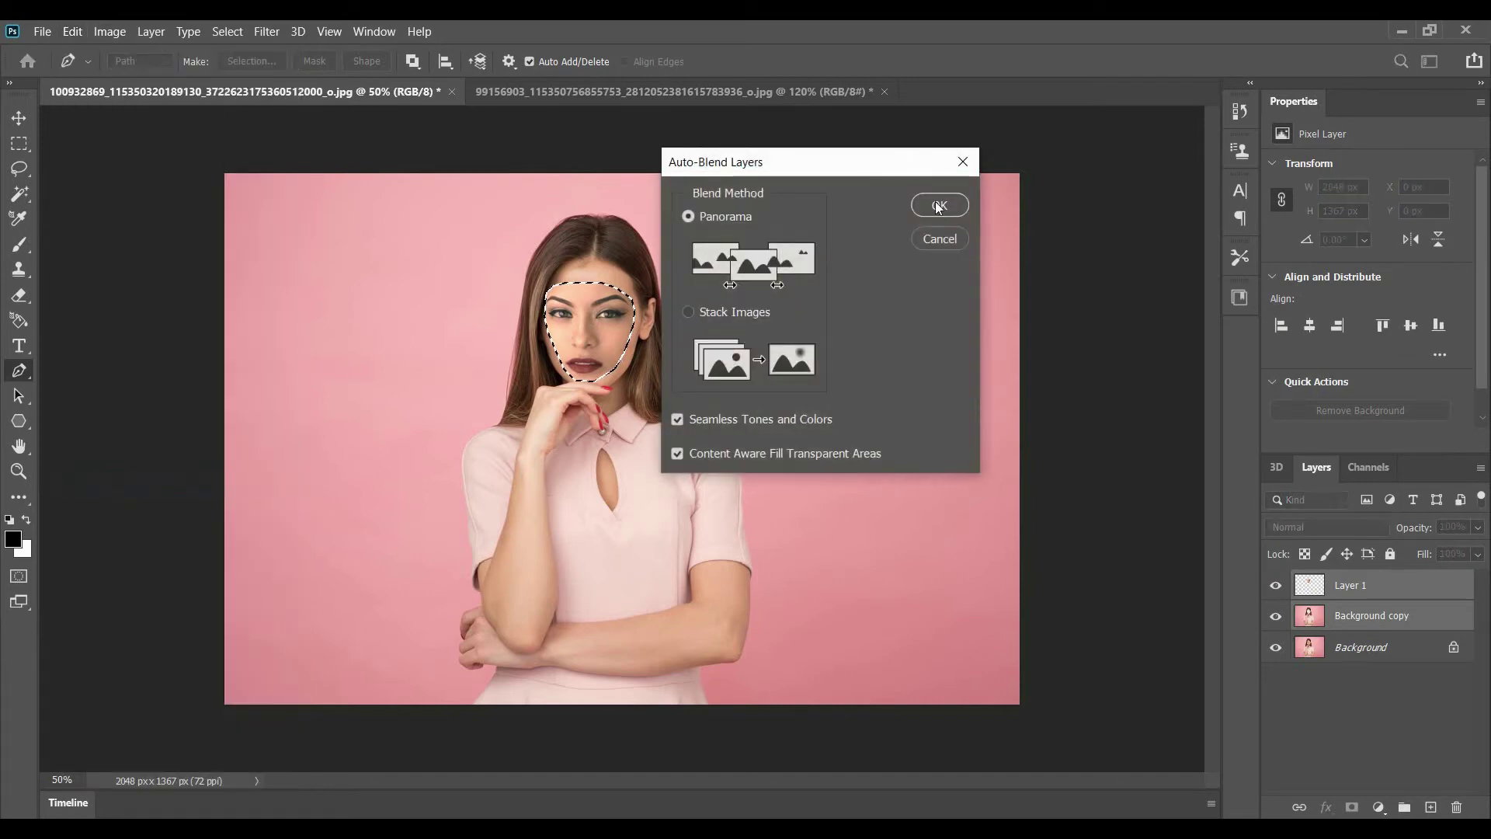
left_click(938, 205)
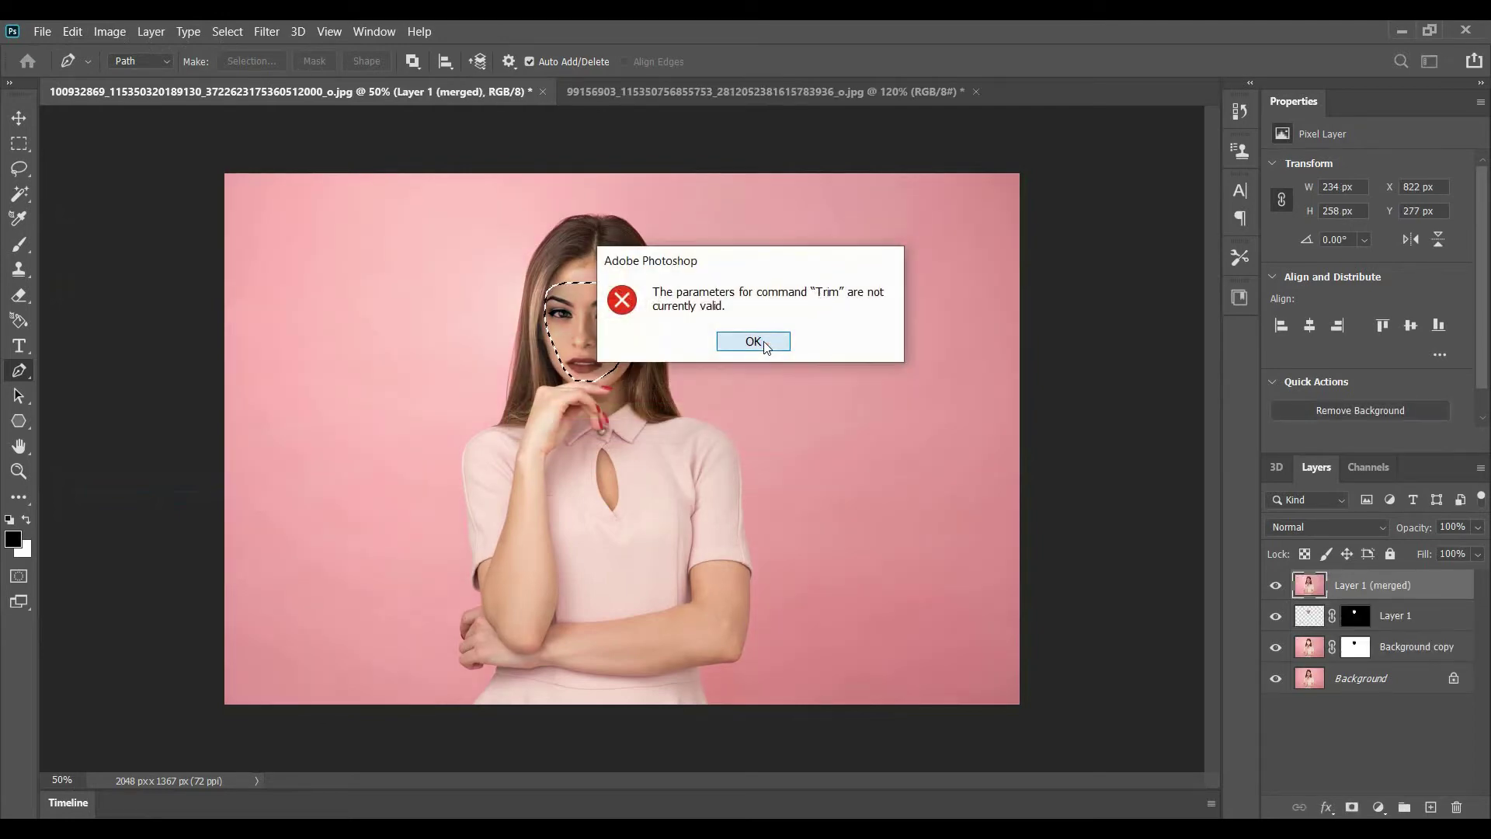
left_click(753, 341)
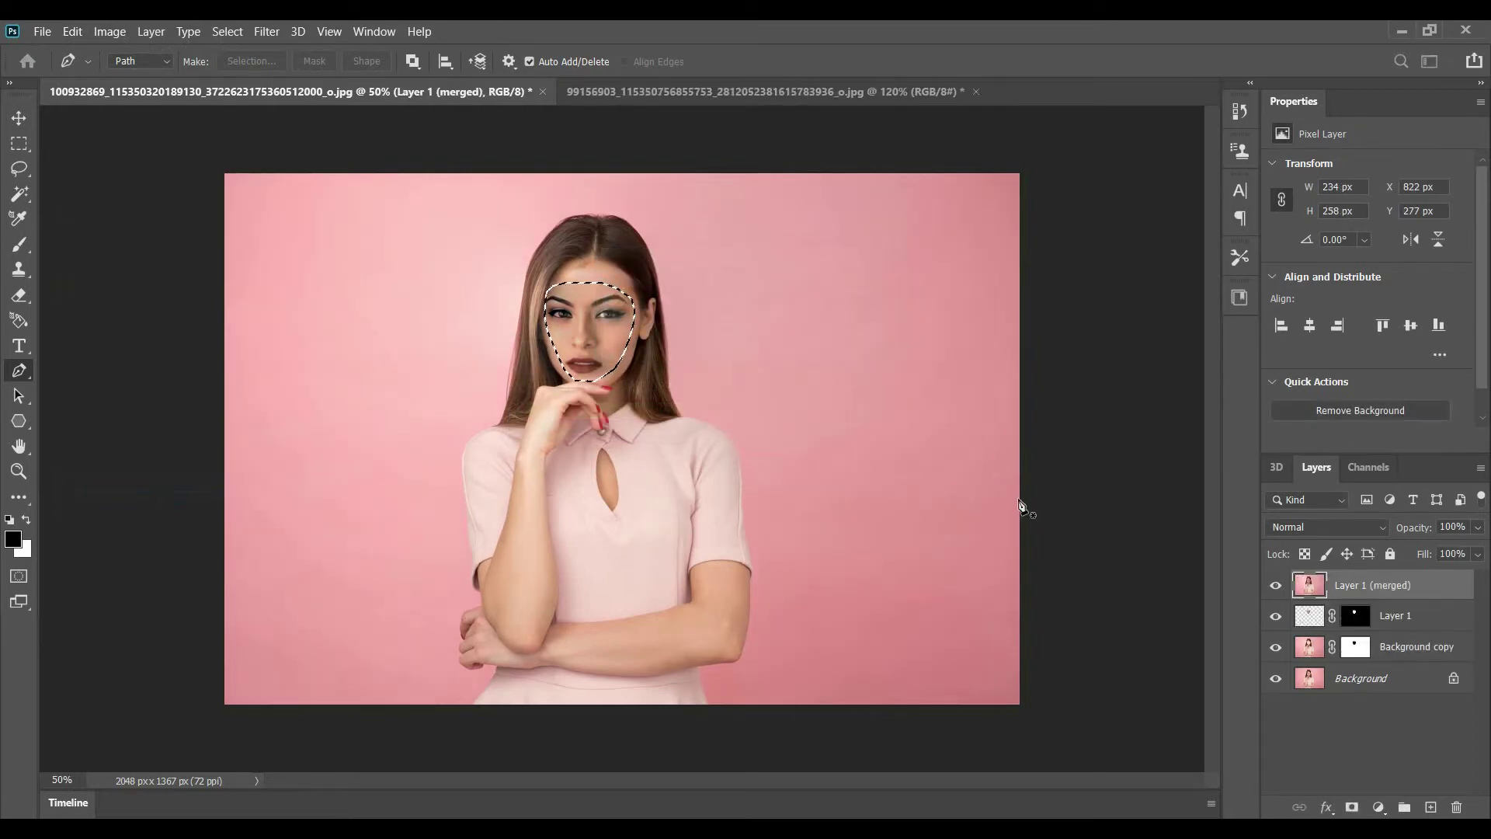
key("ctrl+d")
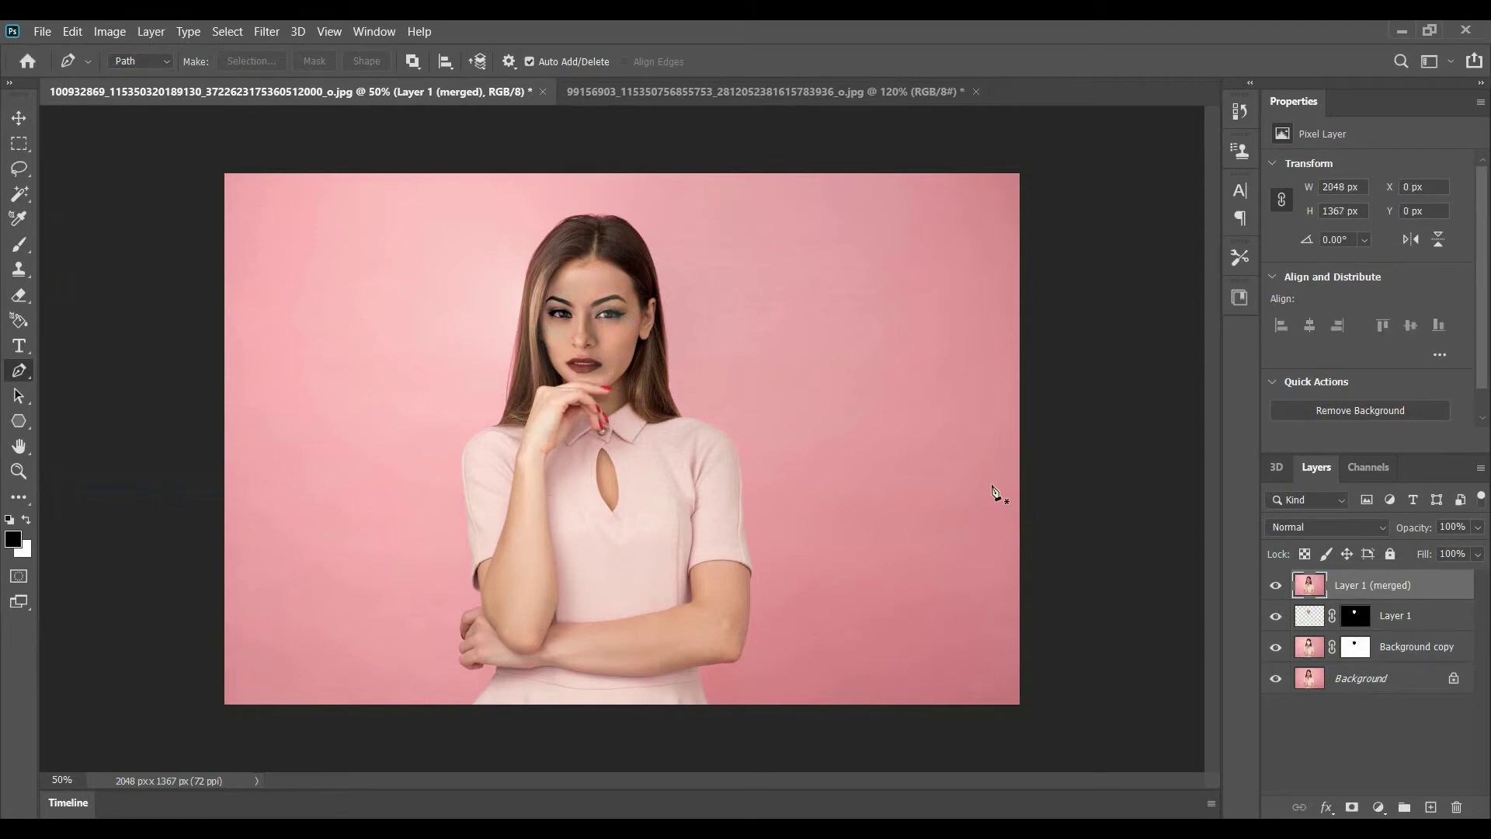
Sample a skin color from the forehead and brush over the light specks above the eyebrow on the ear side of the merged layer.
scroll(694, 377, "up", 5)
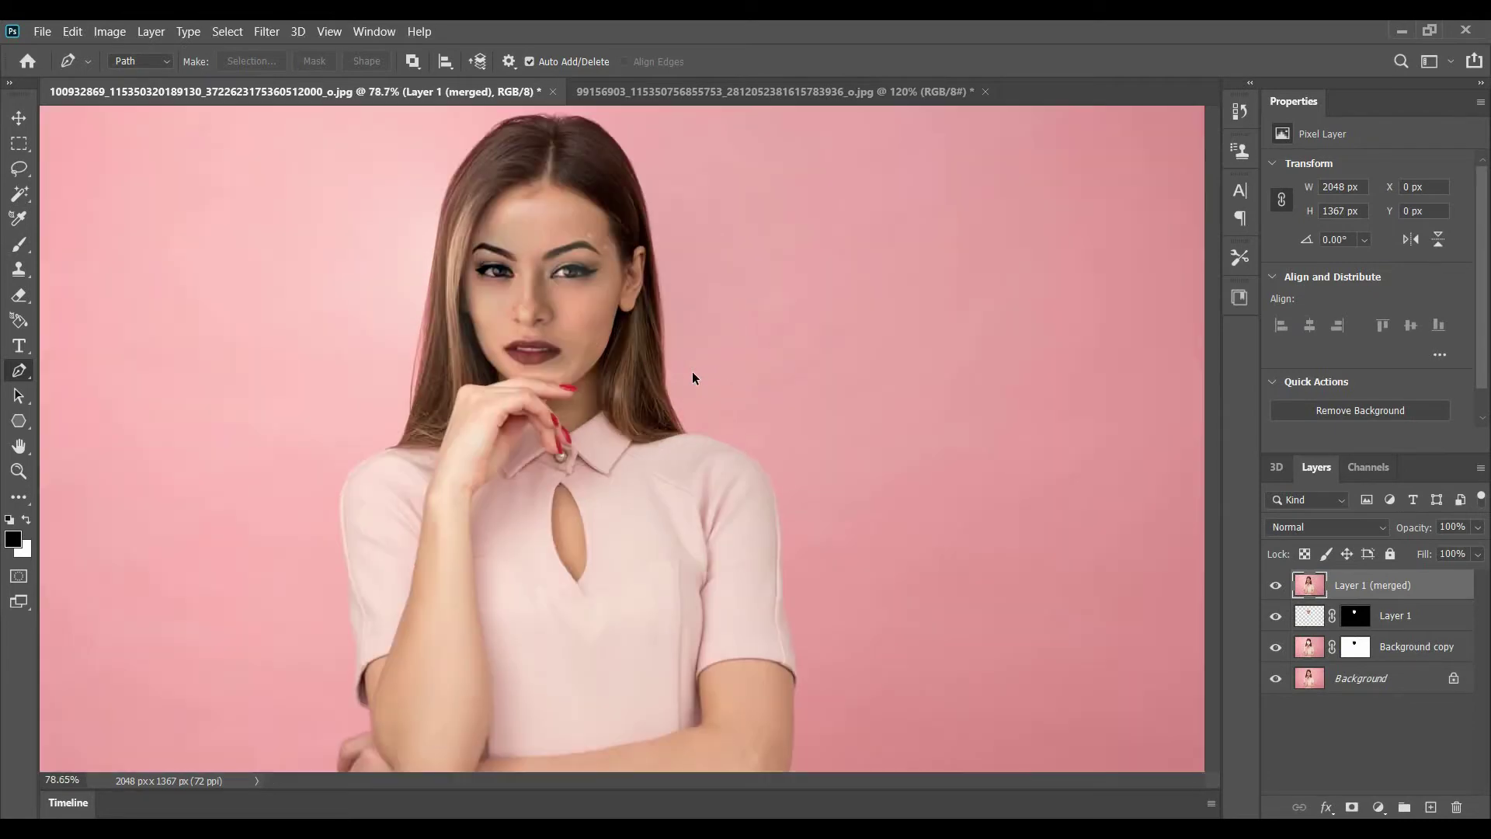
scroll(694, 378, "up", 4)
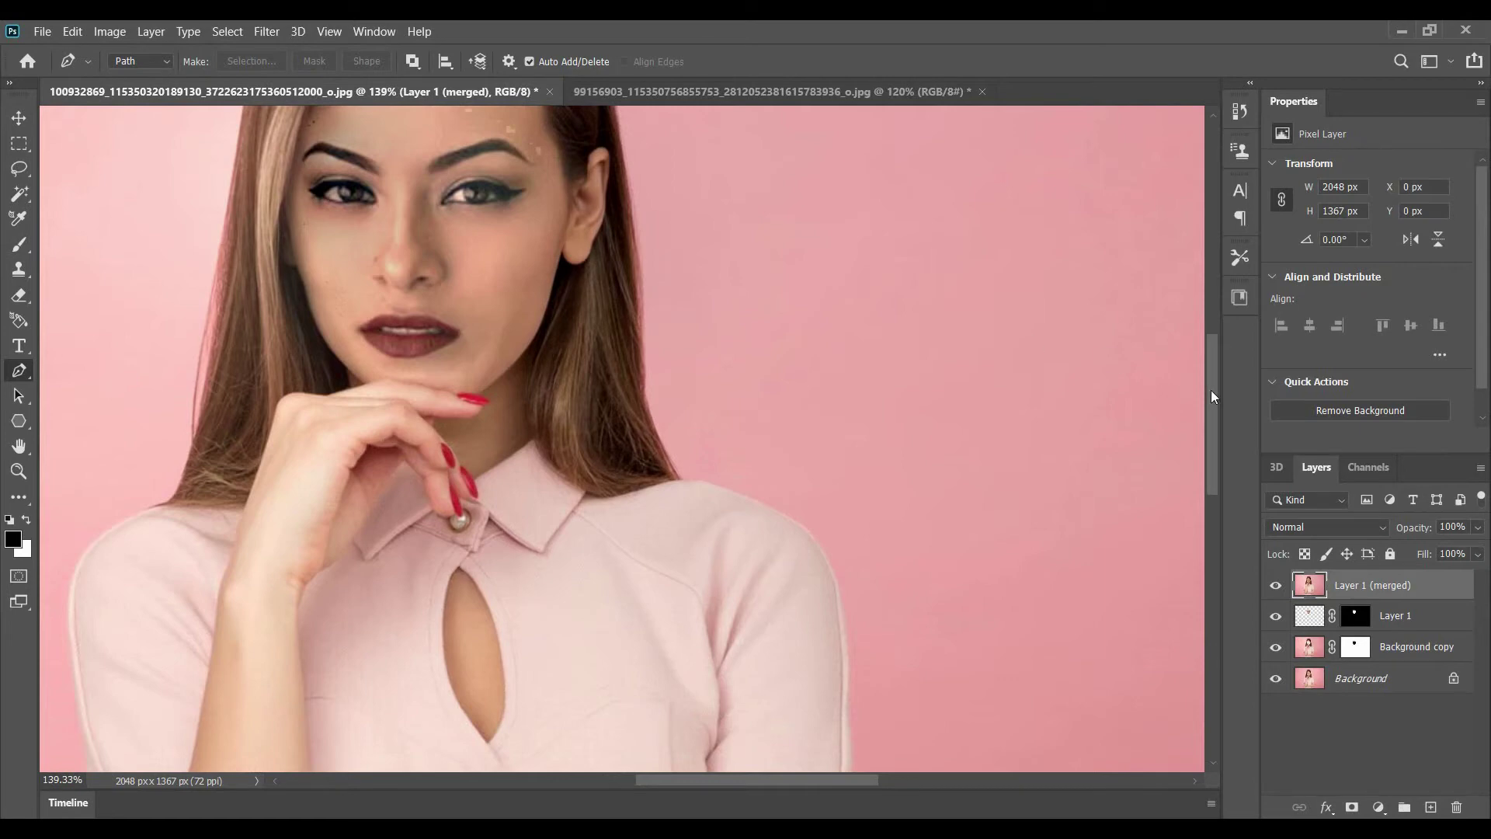
left_click_drag(1210, 390, 1209, 332)
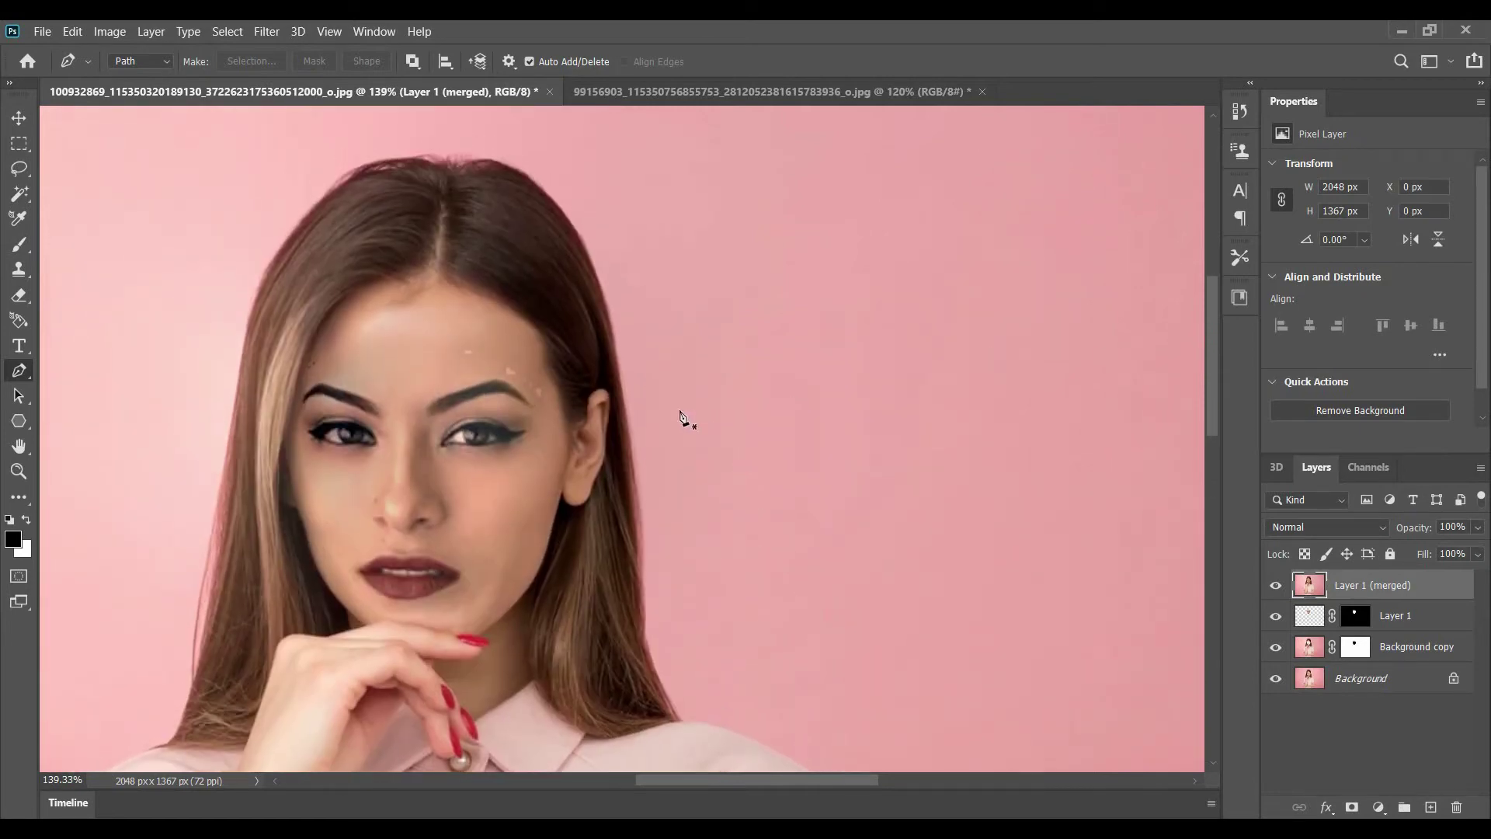
scroll(613, 398, "up", 3)
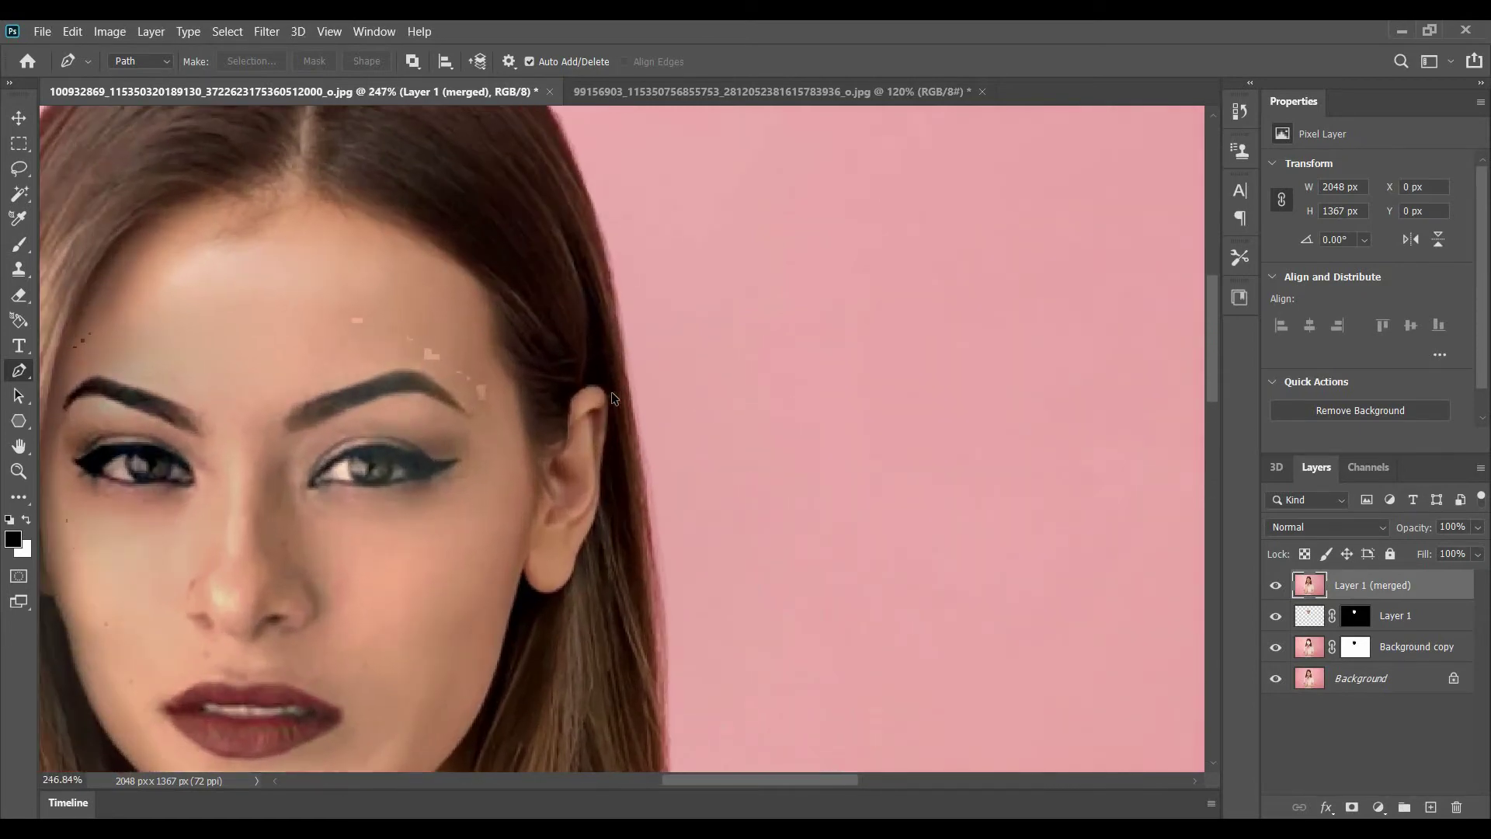
scroll(612, 392, "down", 2)
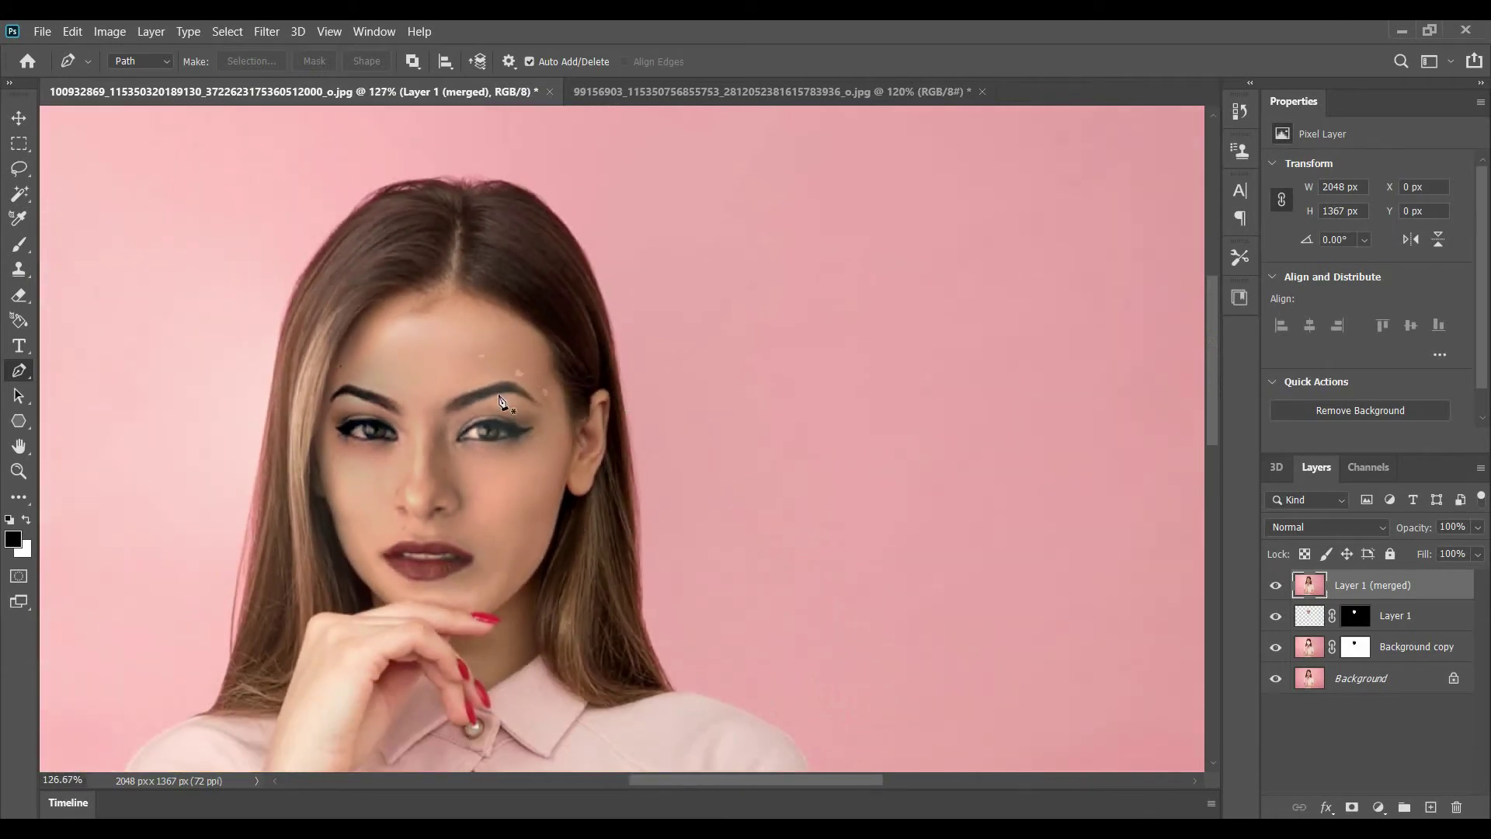
left_click(14, 249)
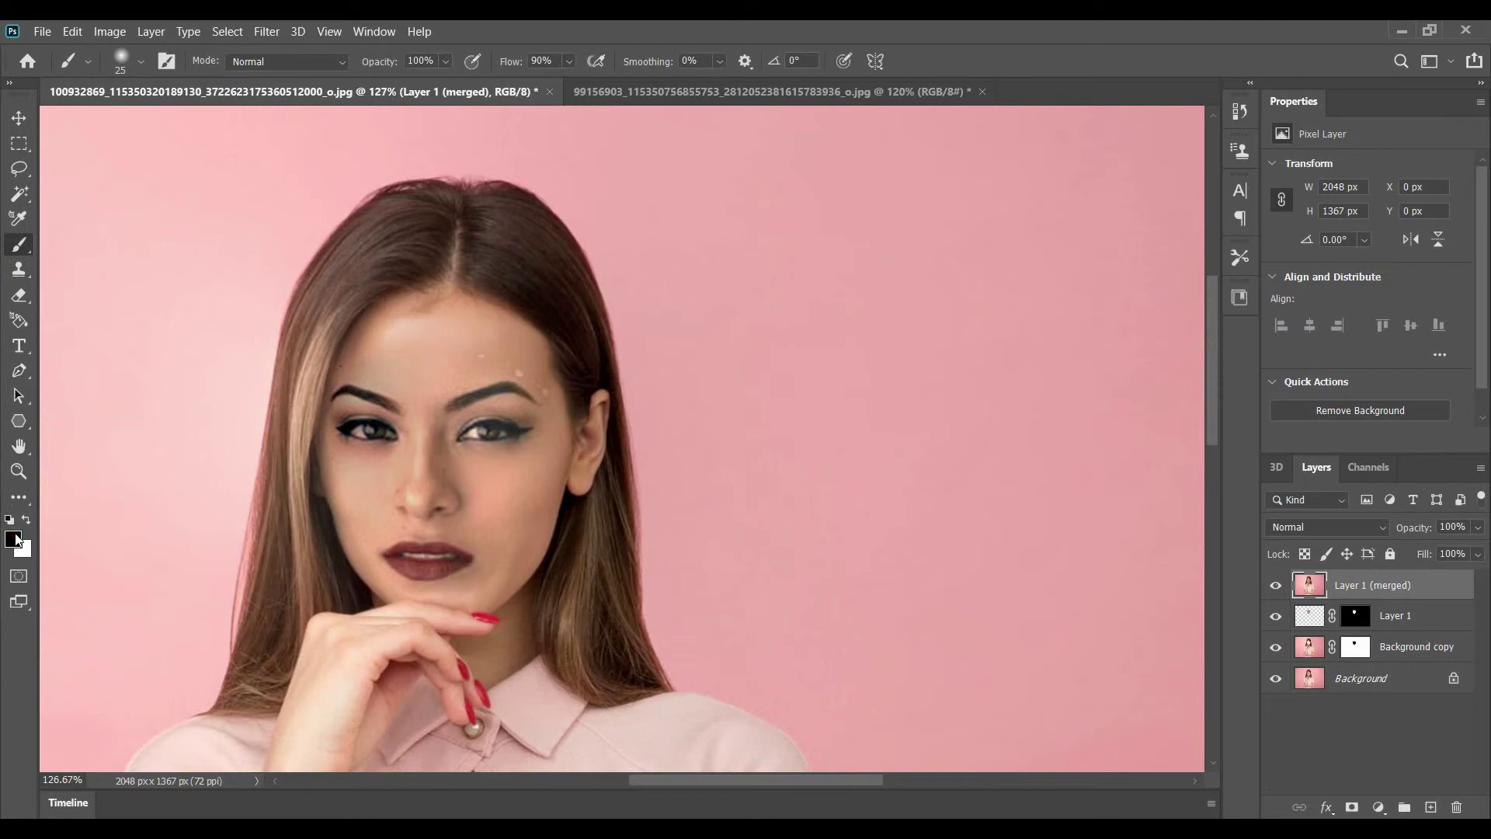
left_click(13, 538)
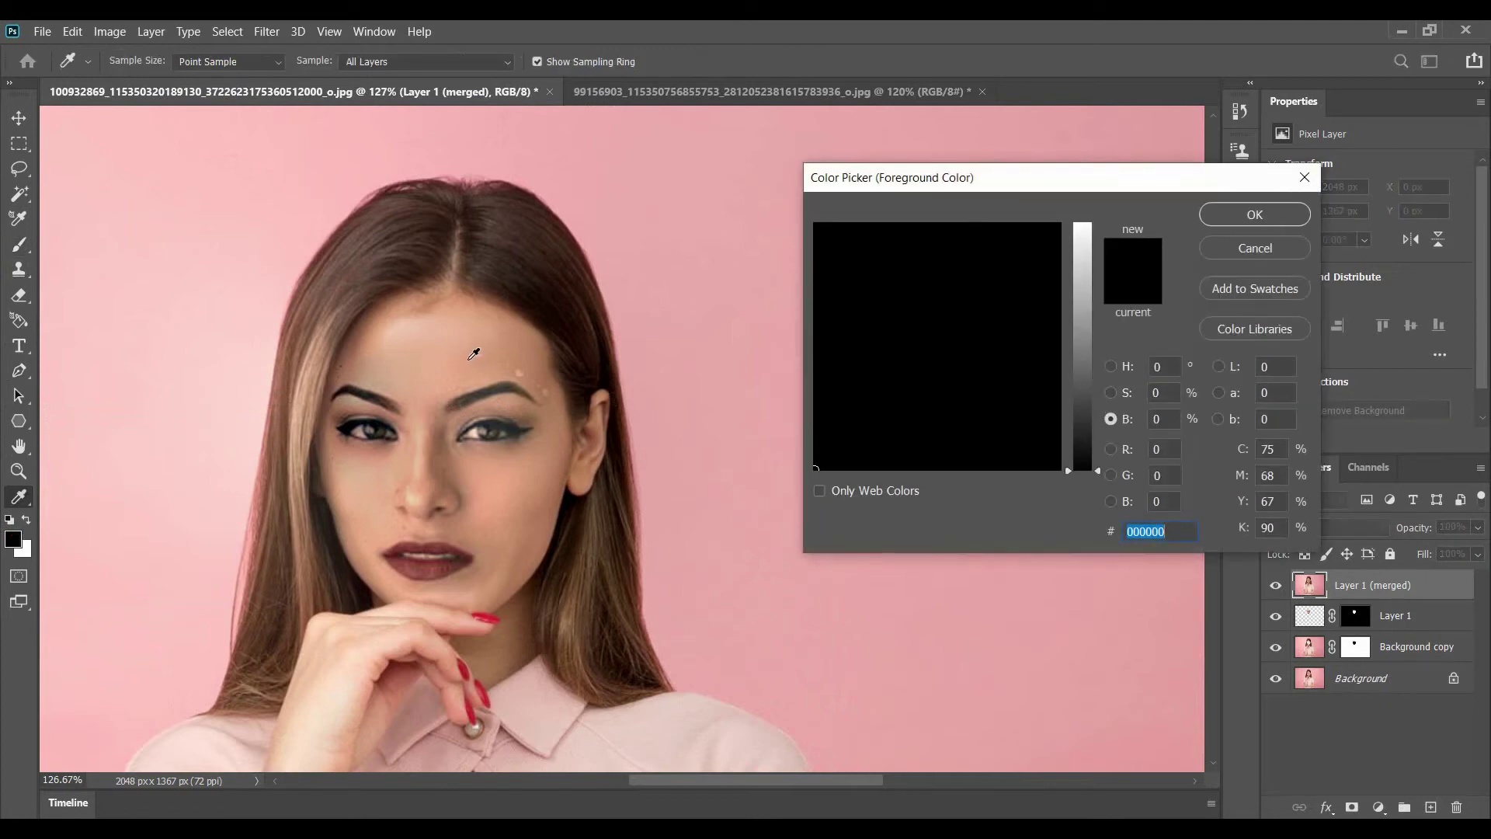
left_click(466, 354)
left_click(1234, 222)
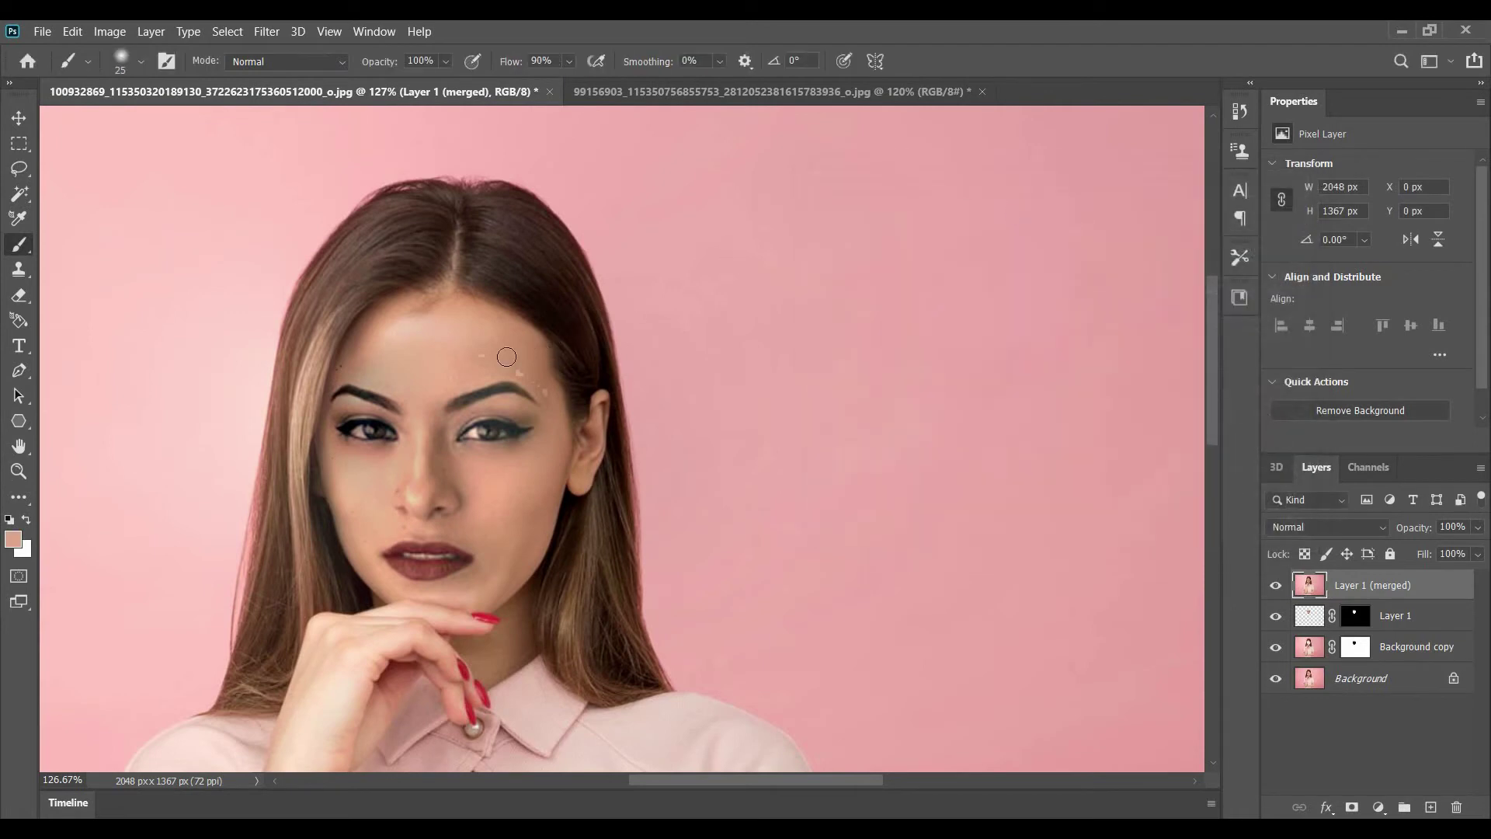
left_click_drag(483, 351, 549, 397)
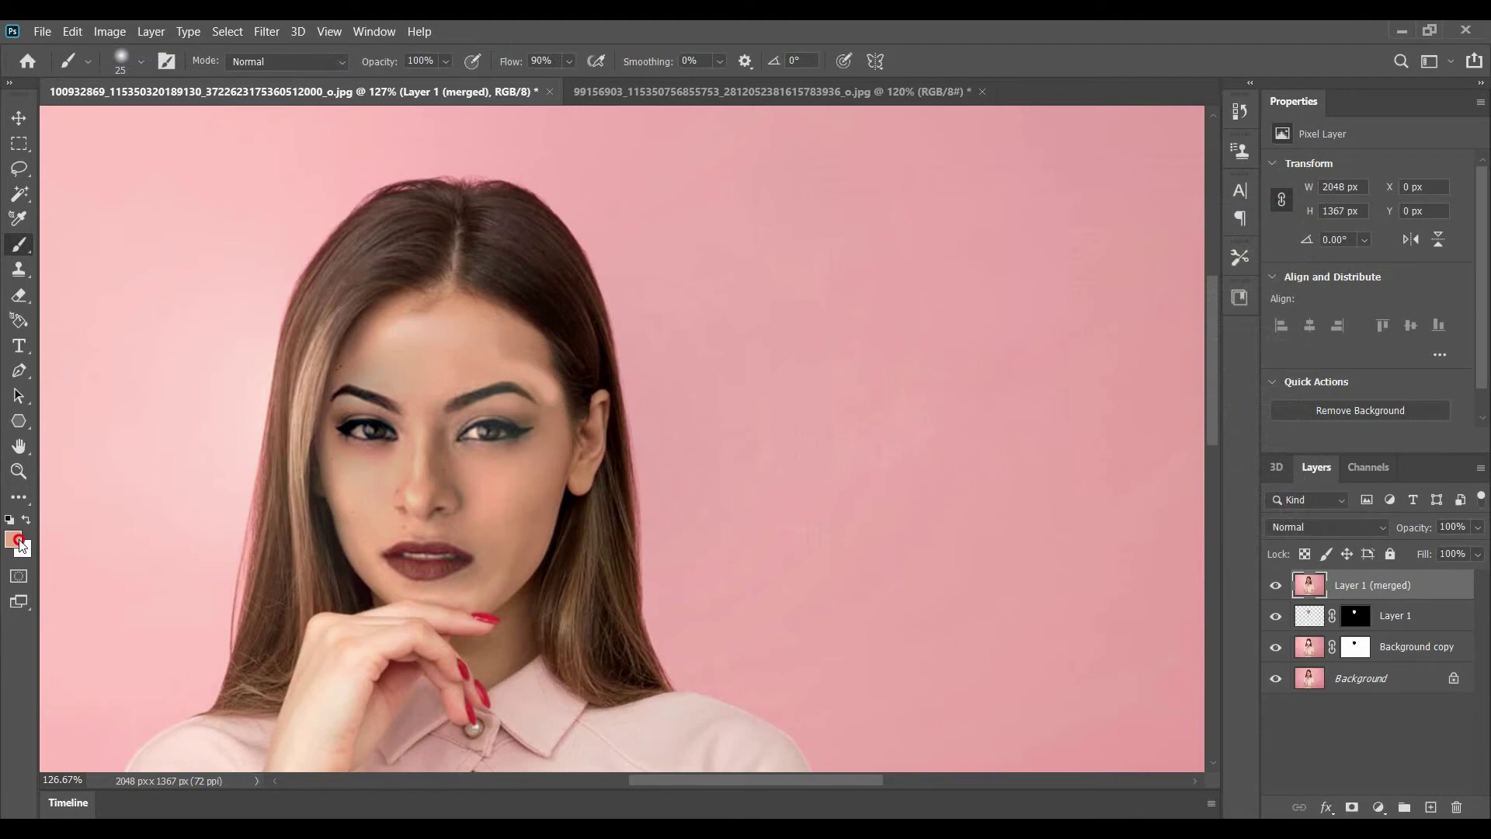
Sample a darker skin tone beside the hairline and brush it over the retouched forehead area above the eyebrow.
left_click(534, 357)
left_click(1255, 215)
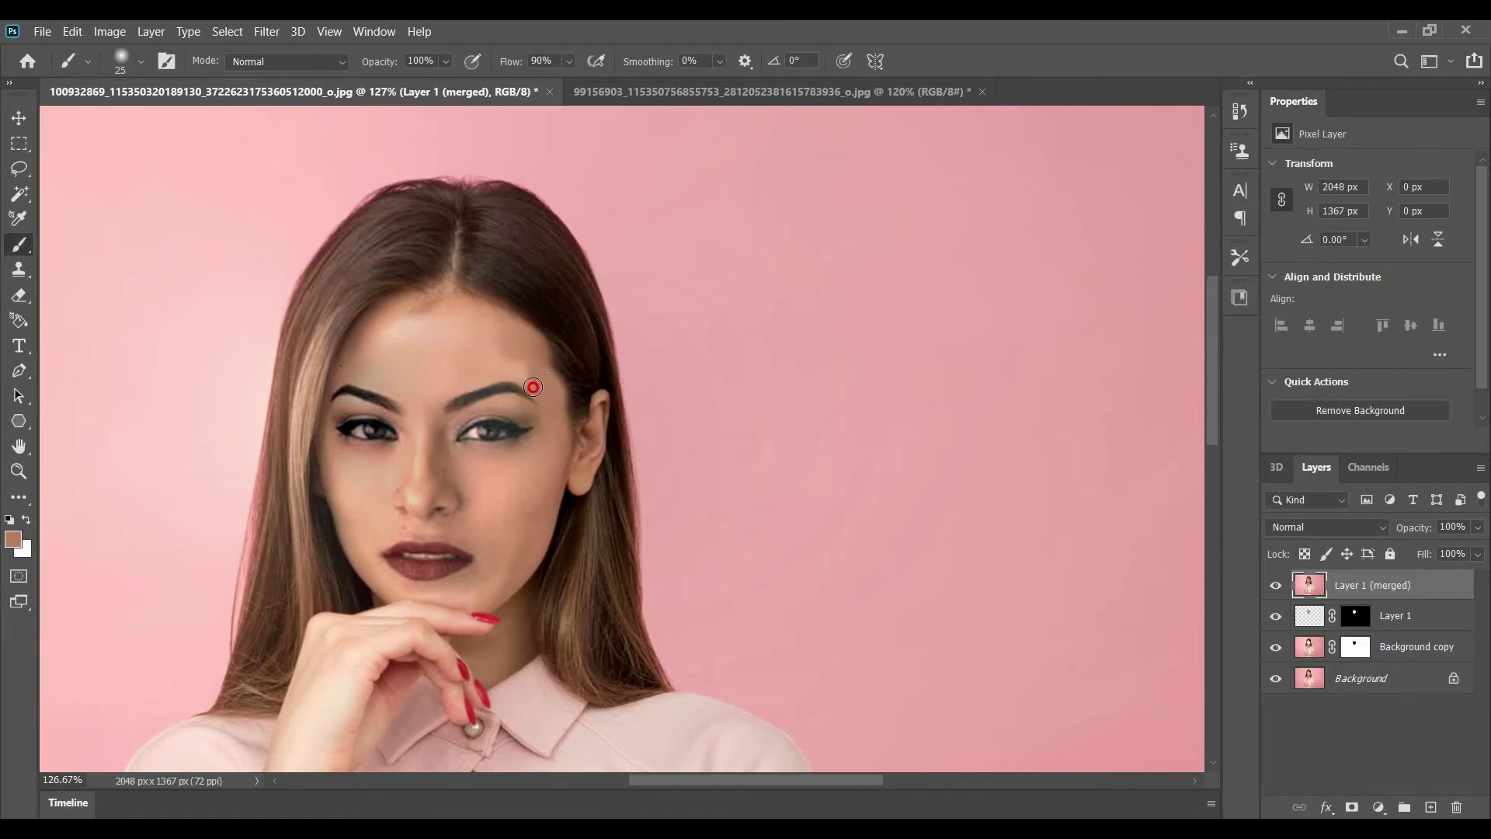
mouse_move(515, 371)
left_mouse_down()
mouse_move(482, 350)
mouse_move(501, 356)
left_mouse_up()
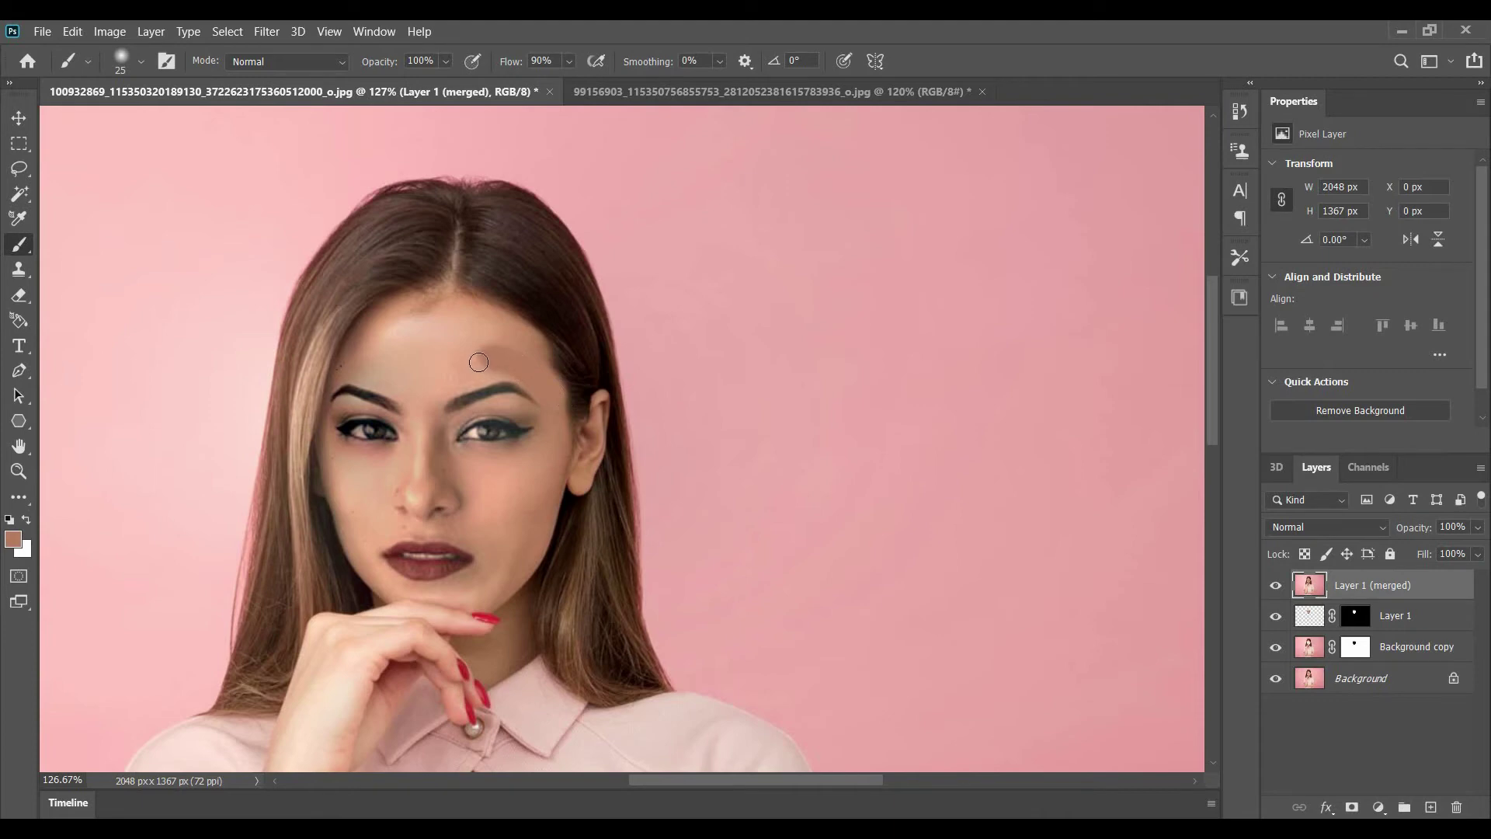
Sample the lighter forehead tone eab499 and paint over the dark patch above the eyebrow with the brush enlarged to 40.
left_click(16, 544)
left_click(488, 323)
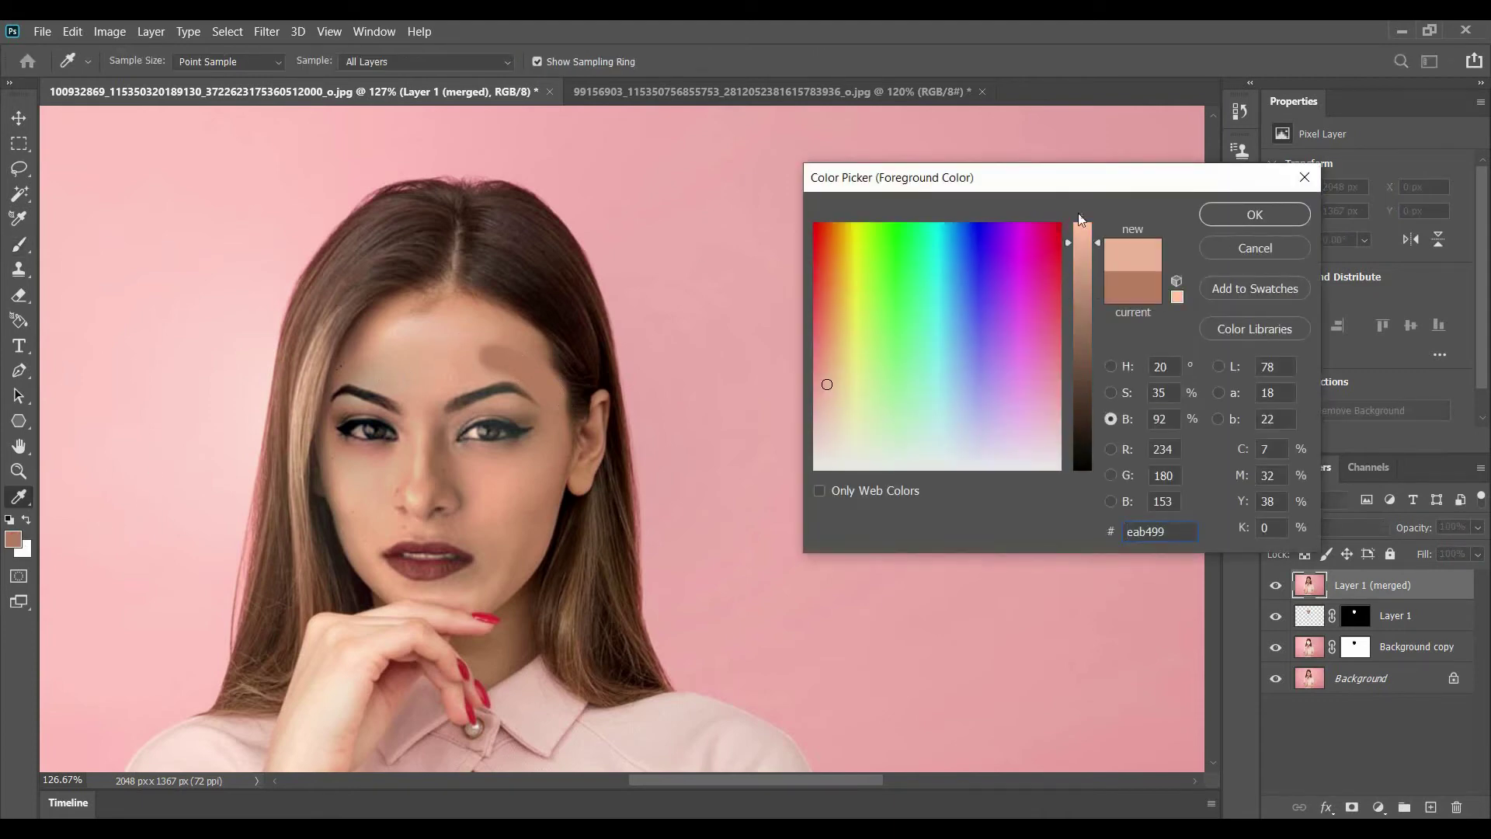
left_click(1253, 216)
key("b")
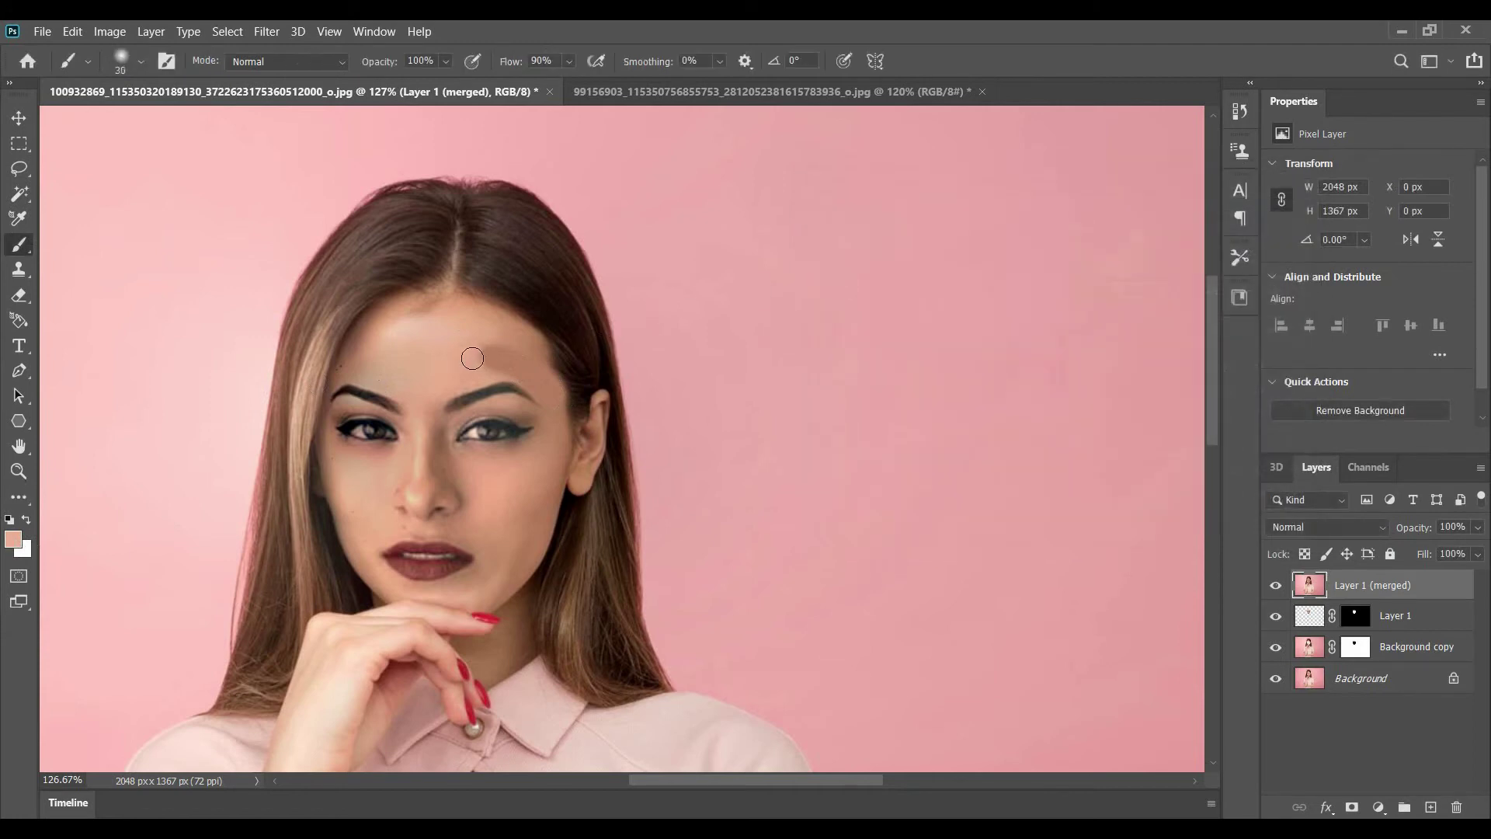
key("bracketright")
left_click_drag(490, 345, 524, 373)
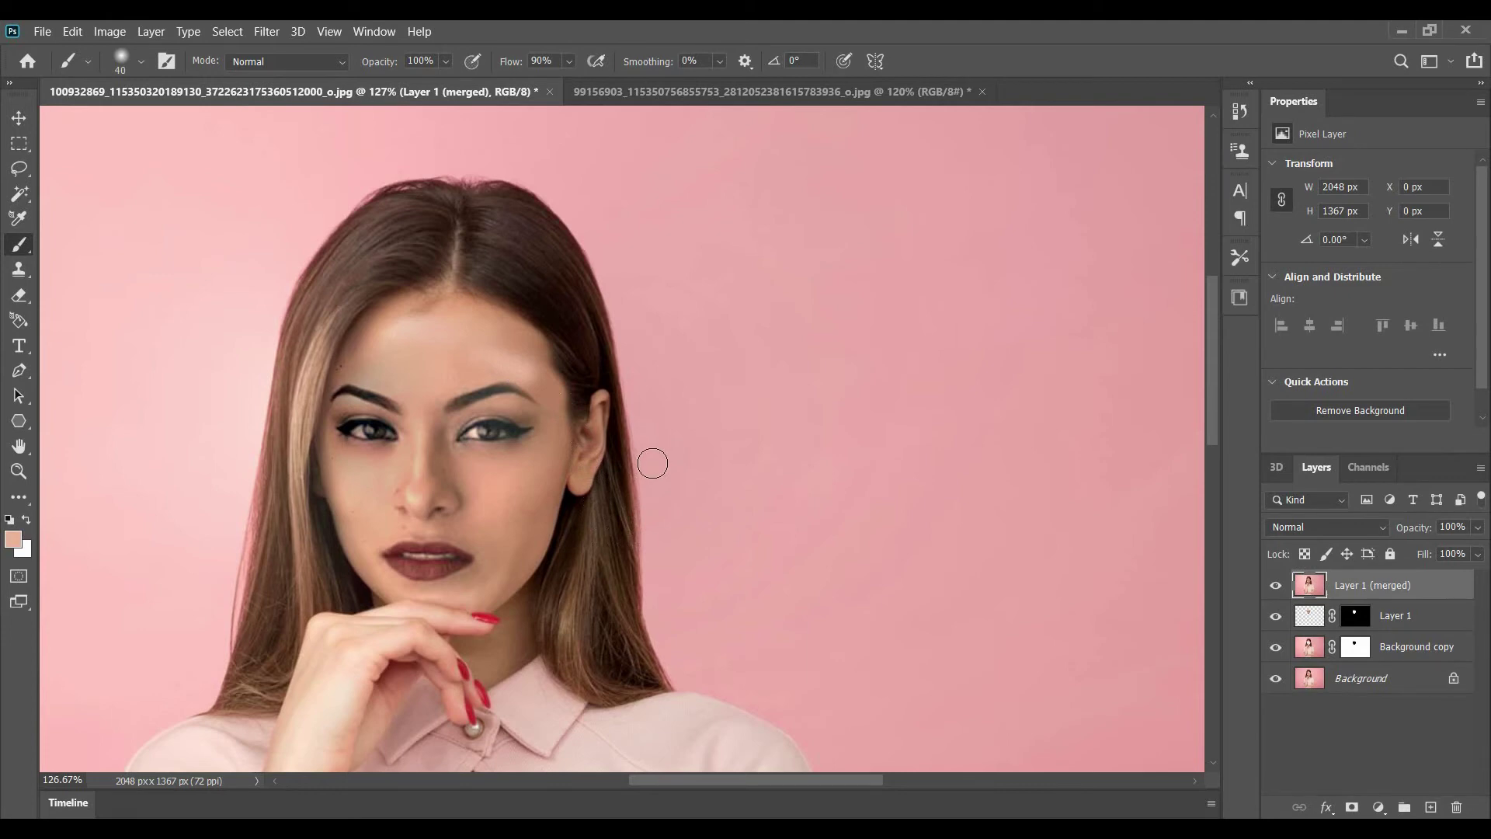
Add a Color Lookup adjustment layer above the merged layer and apply the 2Strip.look 3DLUT file.
scroll(653, 464, "down", 3)
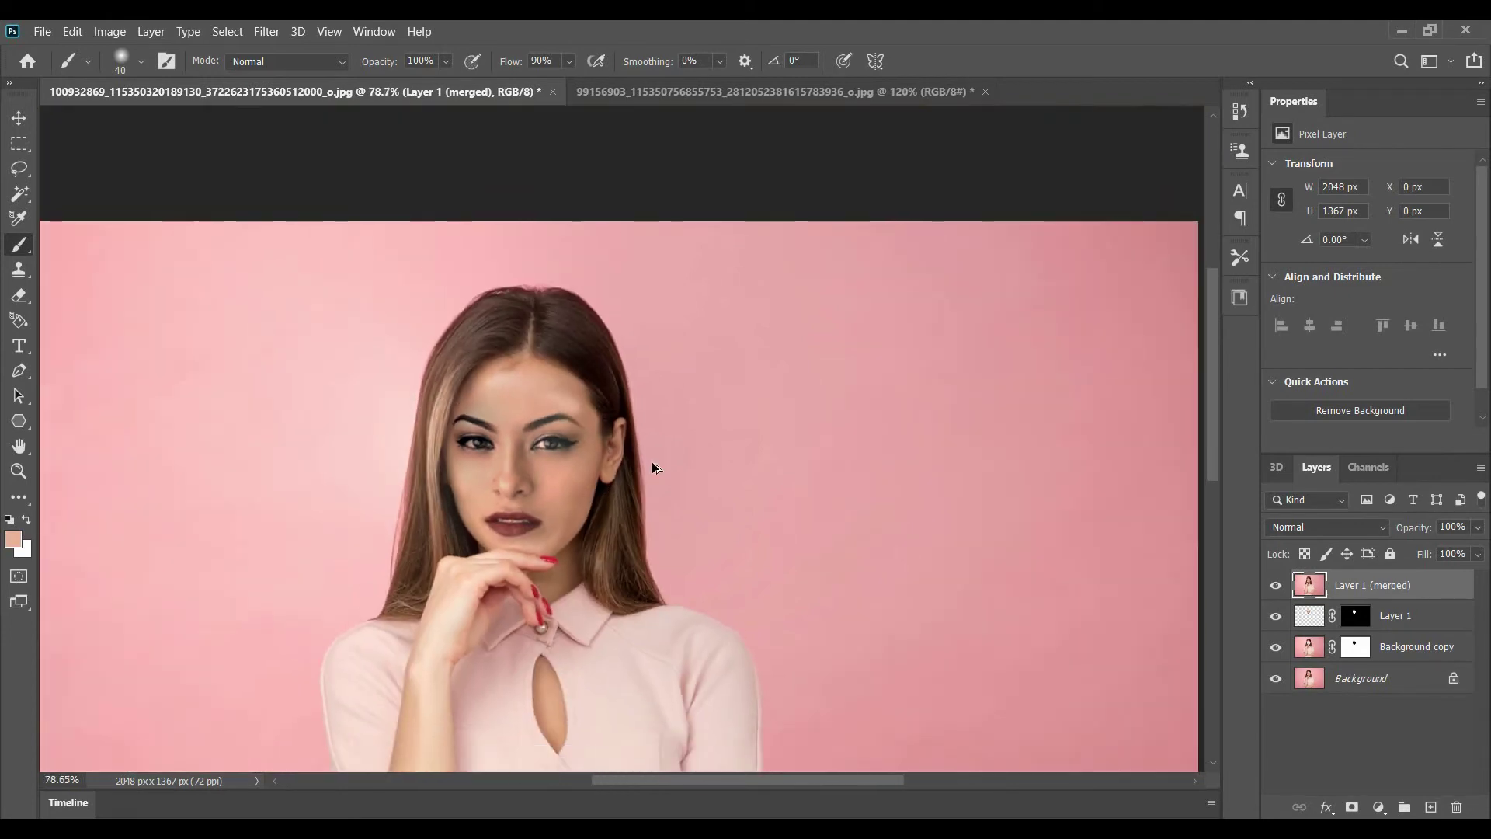
scroll(652, 466, "down", 3)
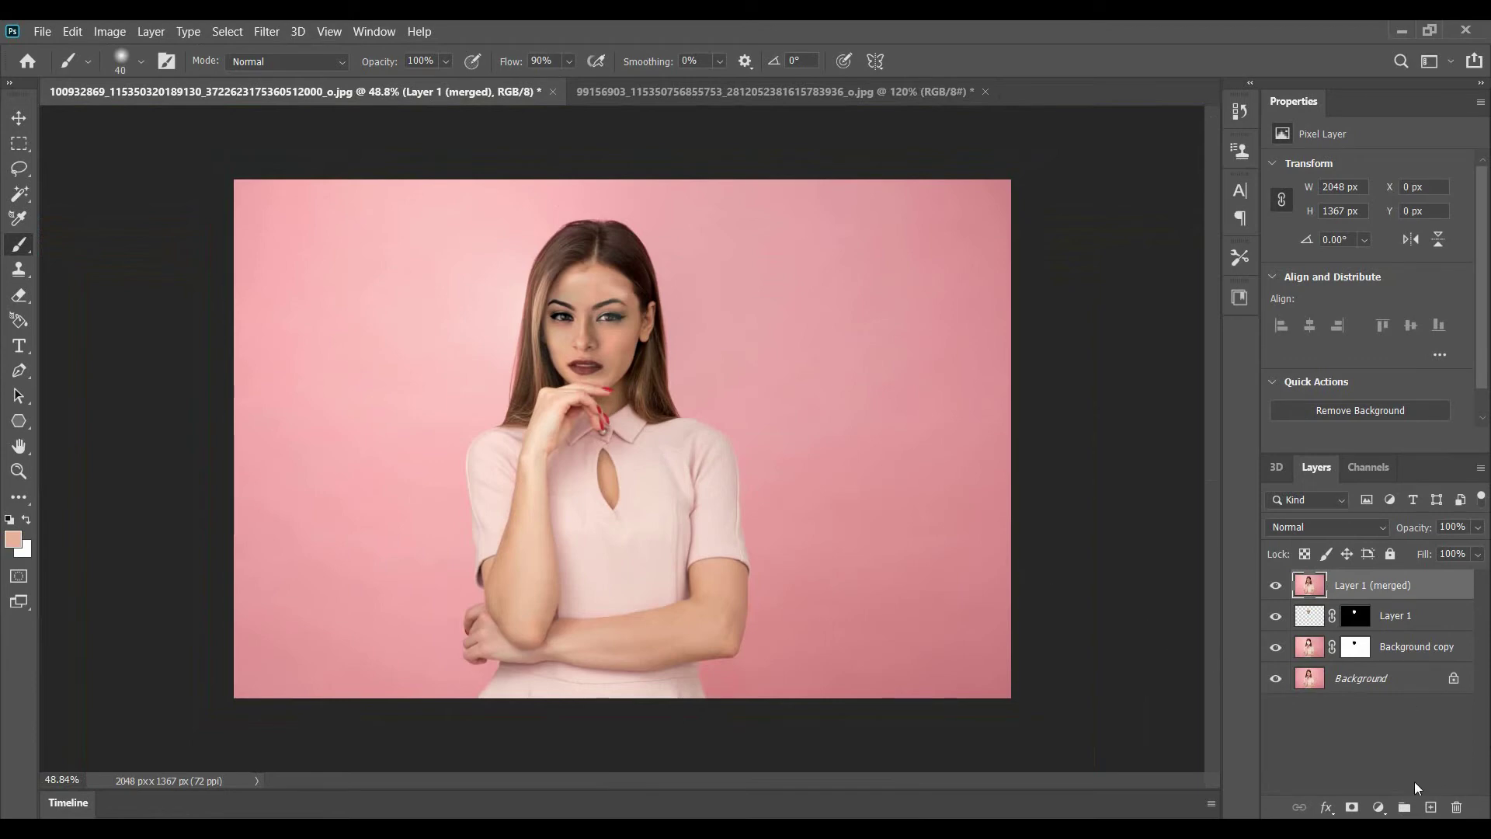
left_click(1381, 808)
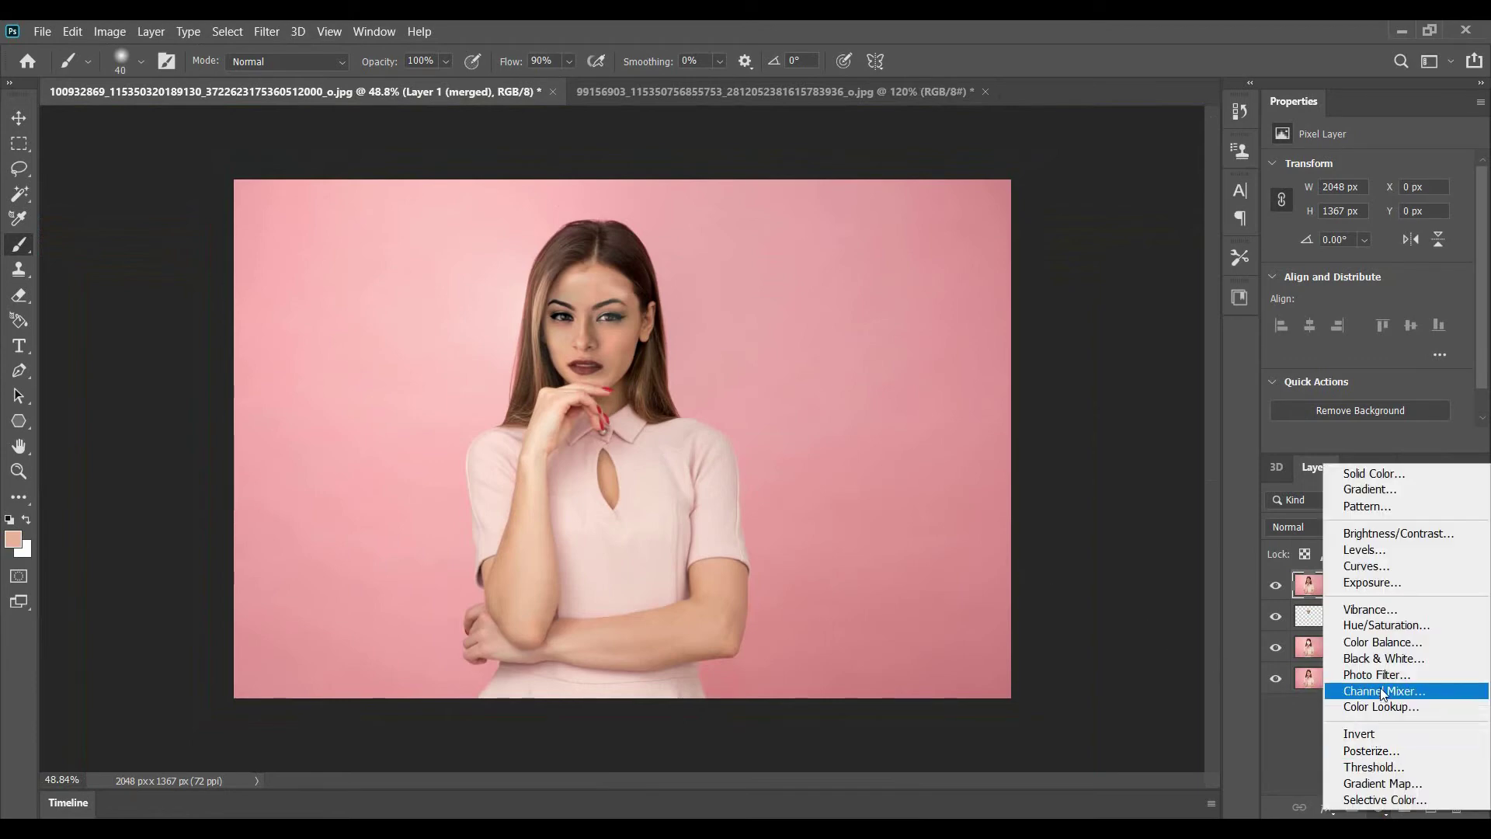
left_click(1379, 705)
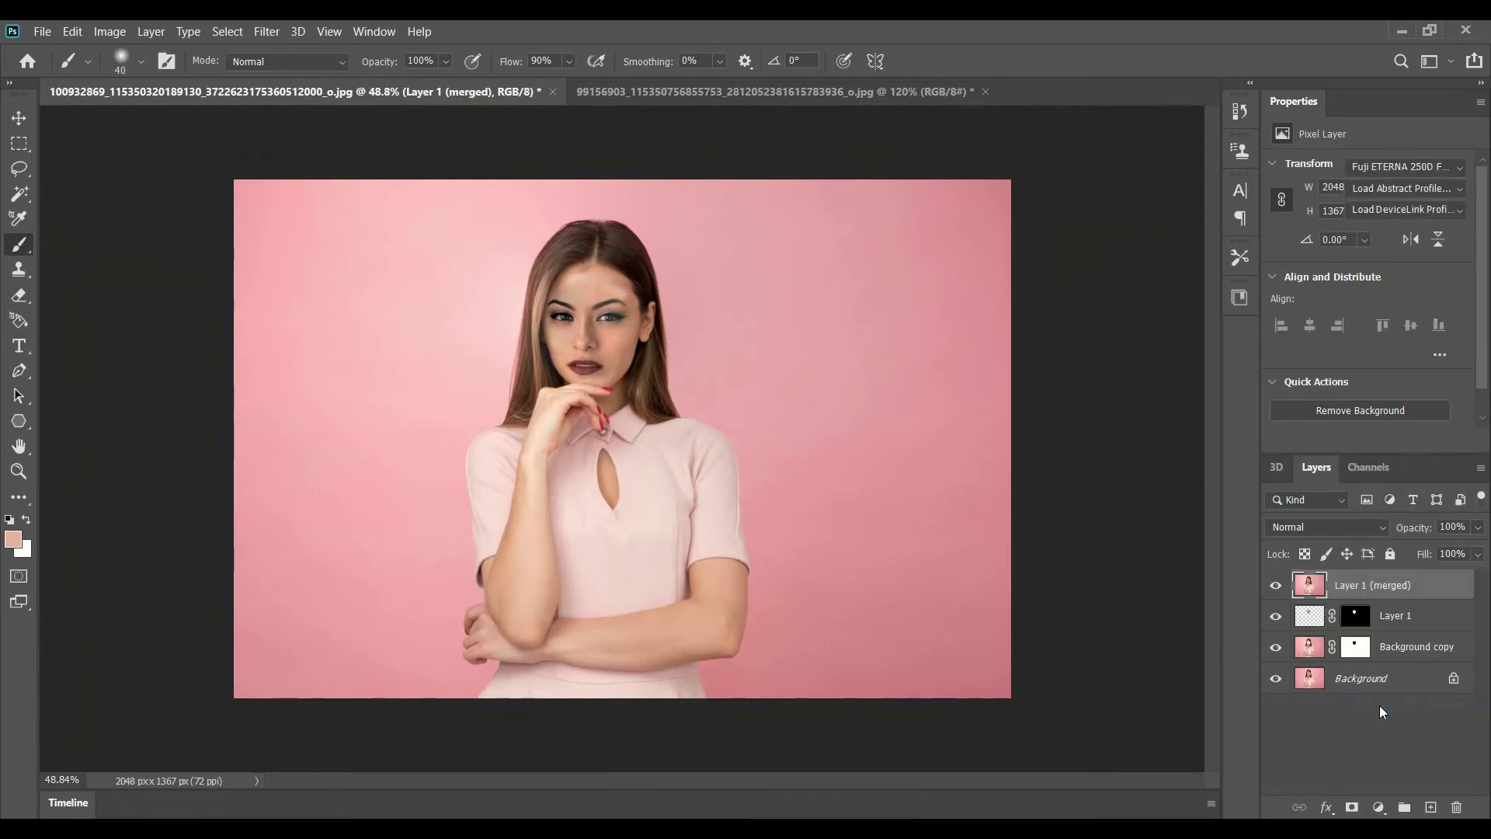
left_click(1408, 168)
left_click(1337, 252)
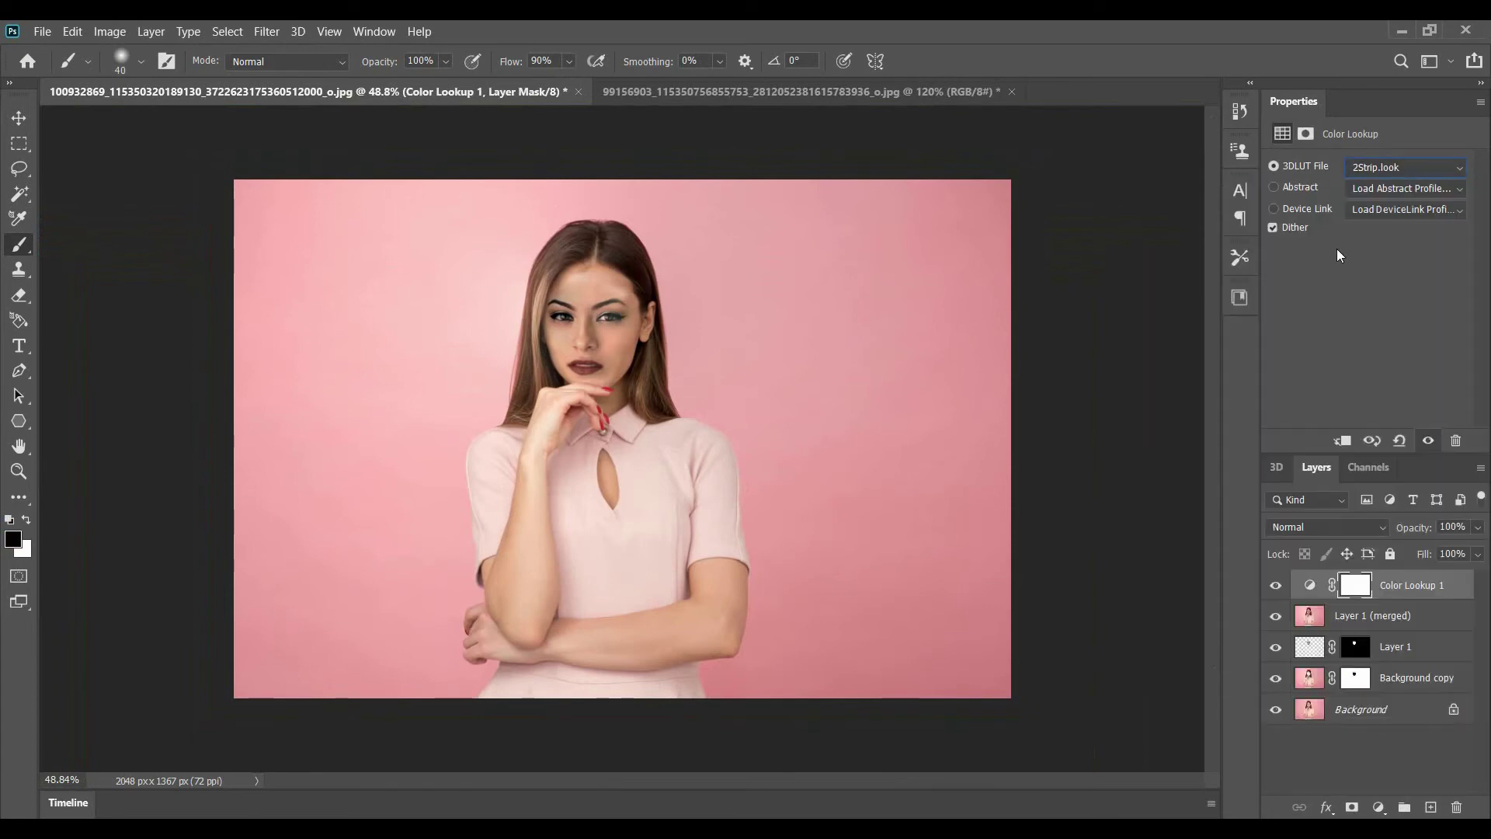
Try the Bleach Bypass.look LUT on the Color Lookup layer and replace it with DropBlues.3DL.
left_click(1375, 168)
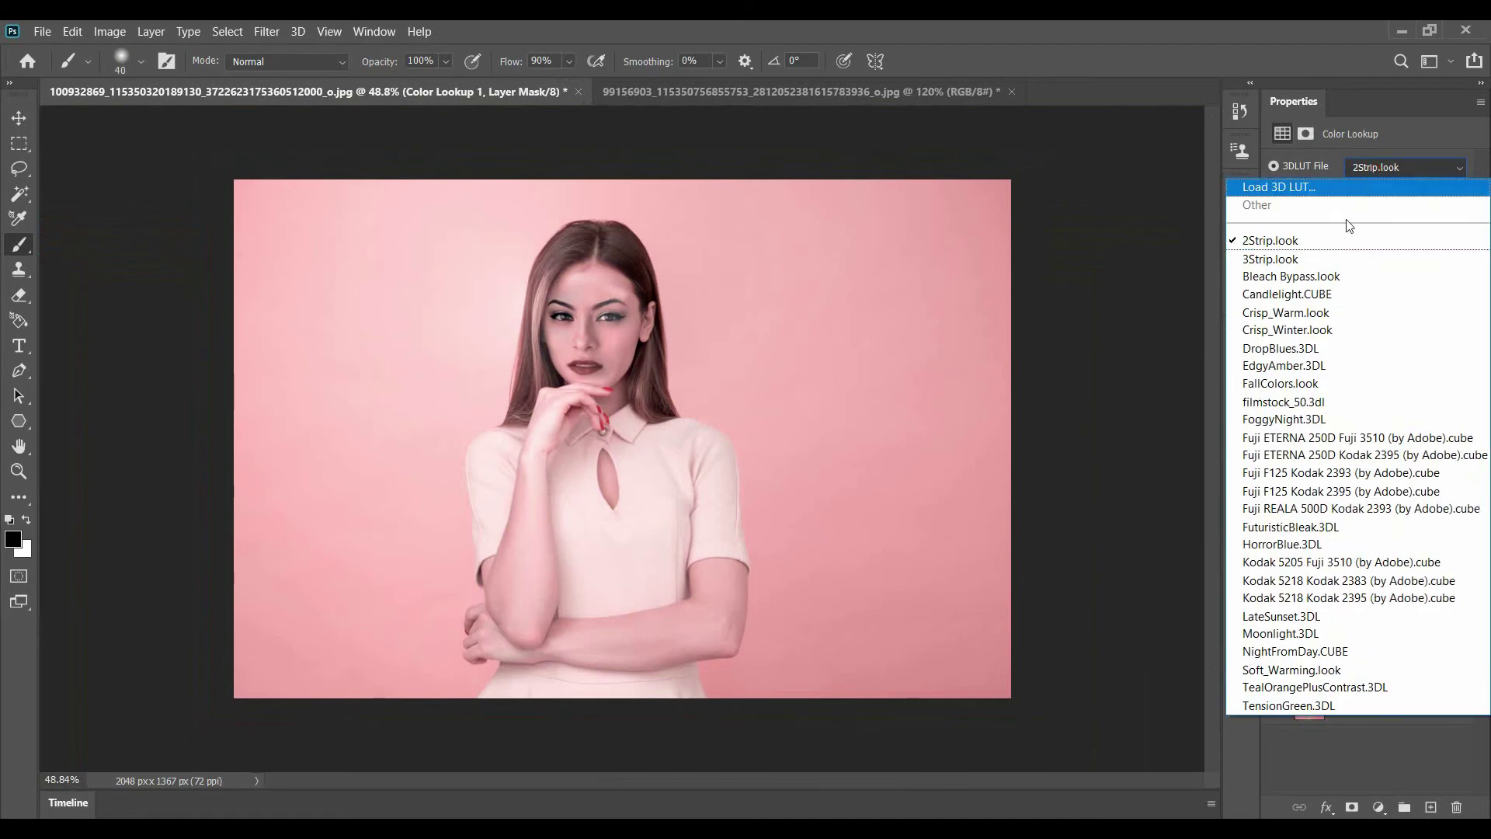
left_click(1328, 284)
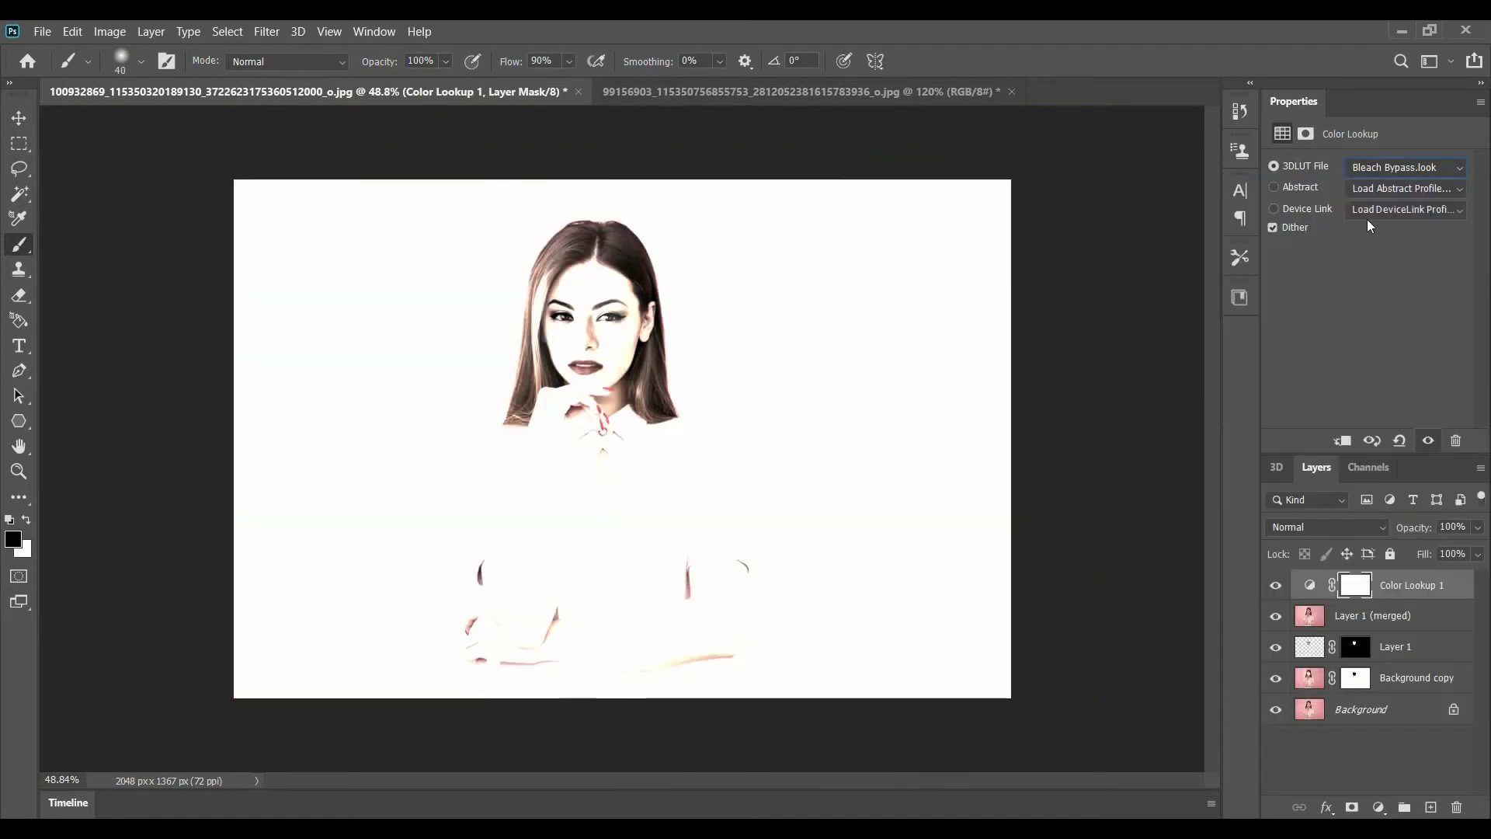
left_click(1387, 160)
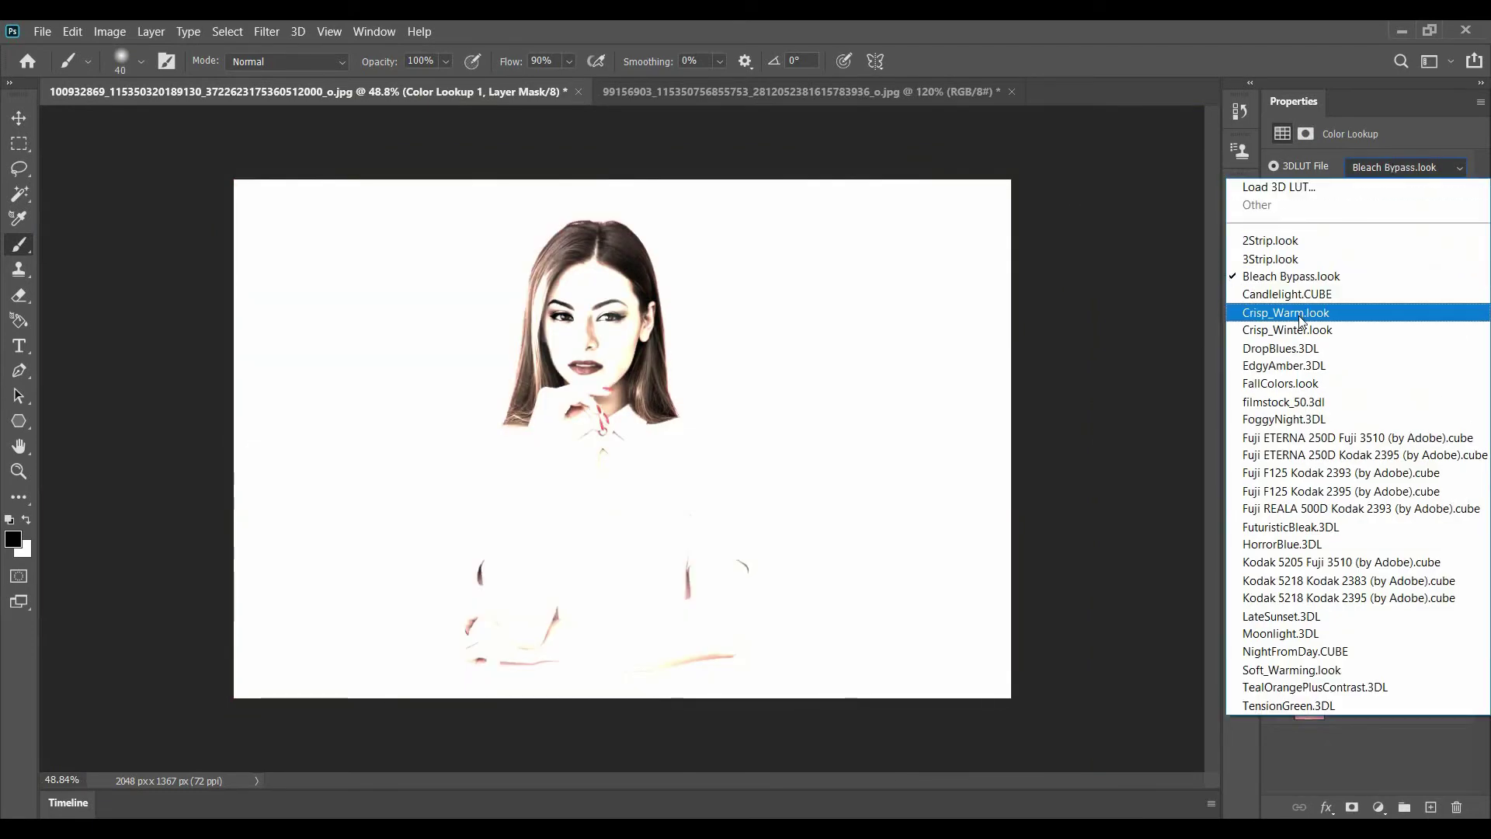
left_click(1298, 349)
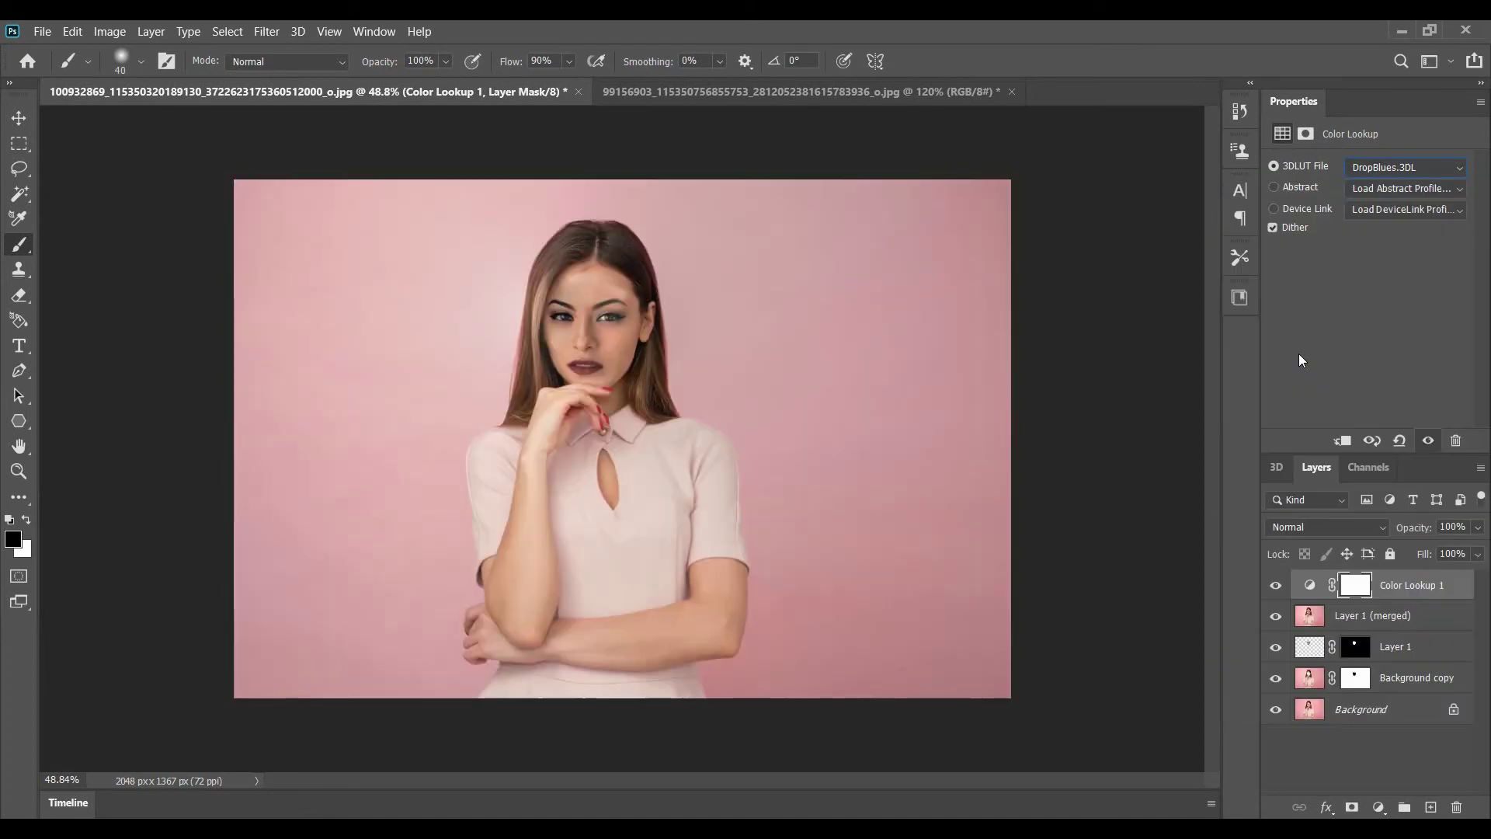
Try the Fuji F125 Kodak 2393 LUT on the Color Lookup layer and replace it with Fuji ETERNA 250D Fuji 3510.
left_click(1395, 166)
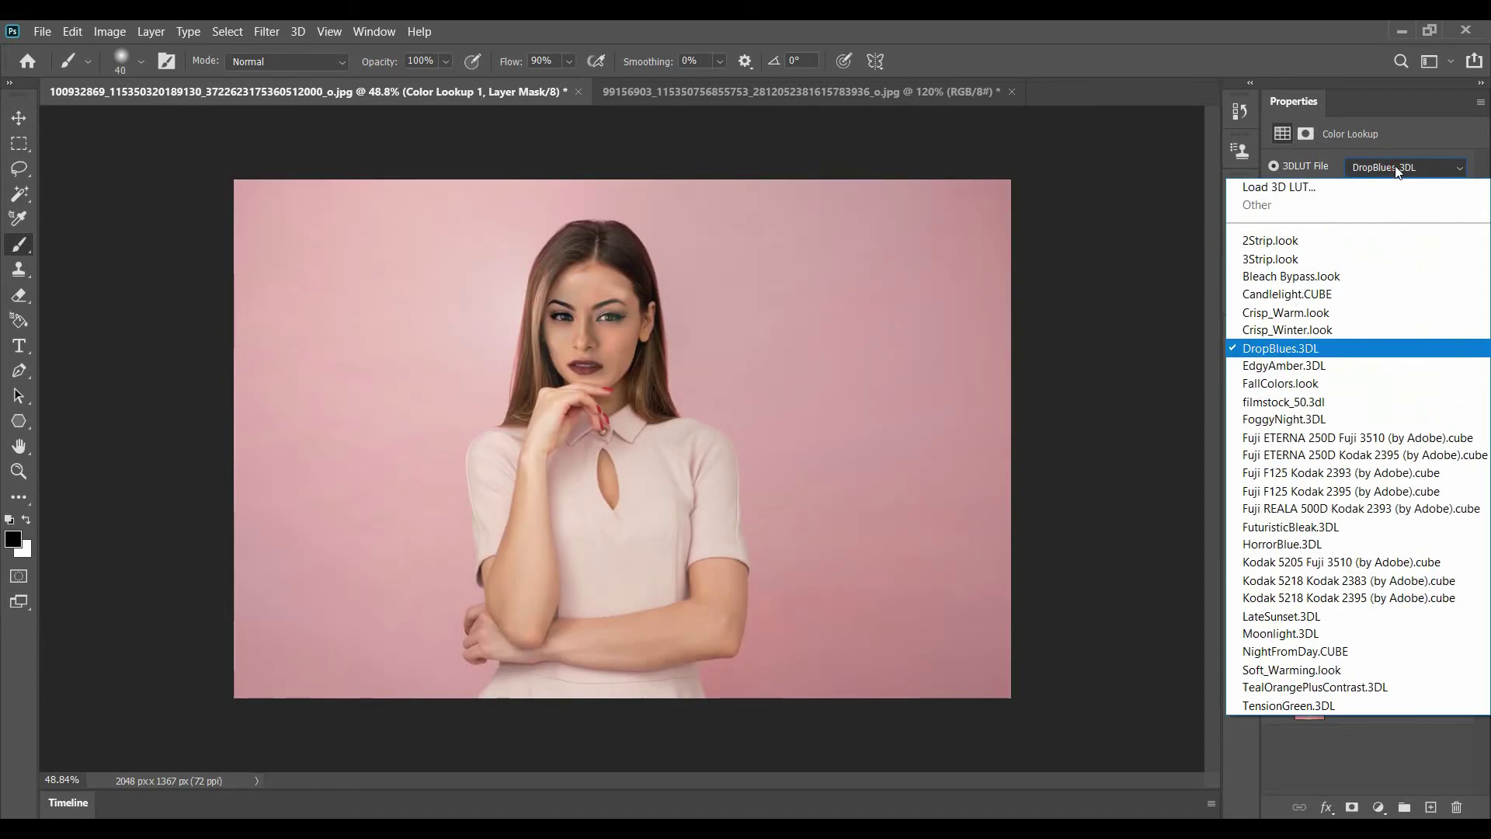
left_click(1287, 470)
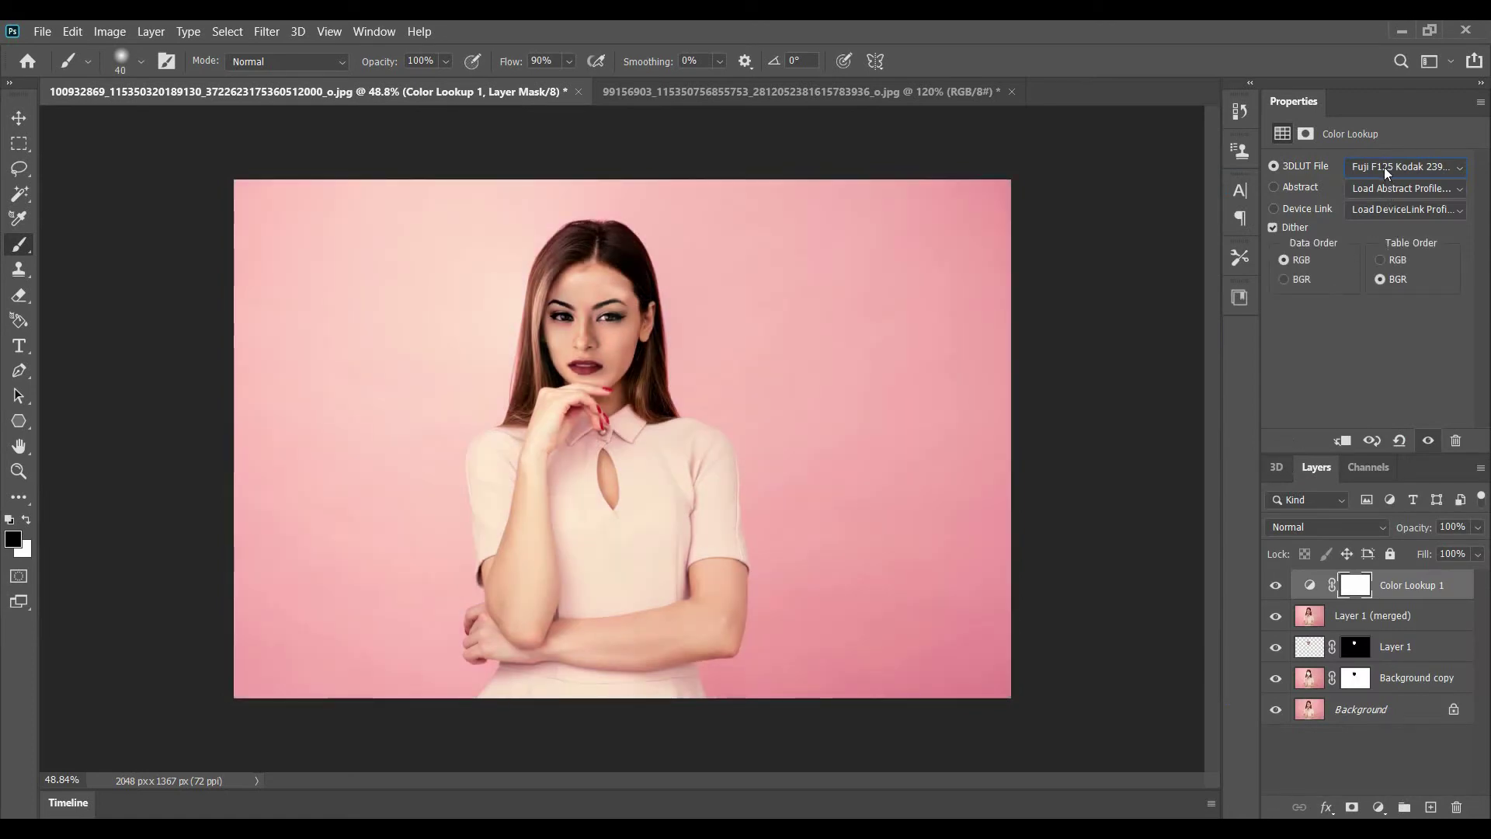
left_click(1384, 166)
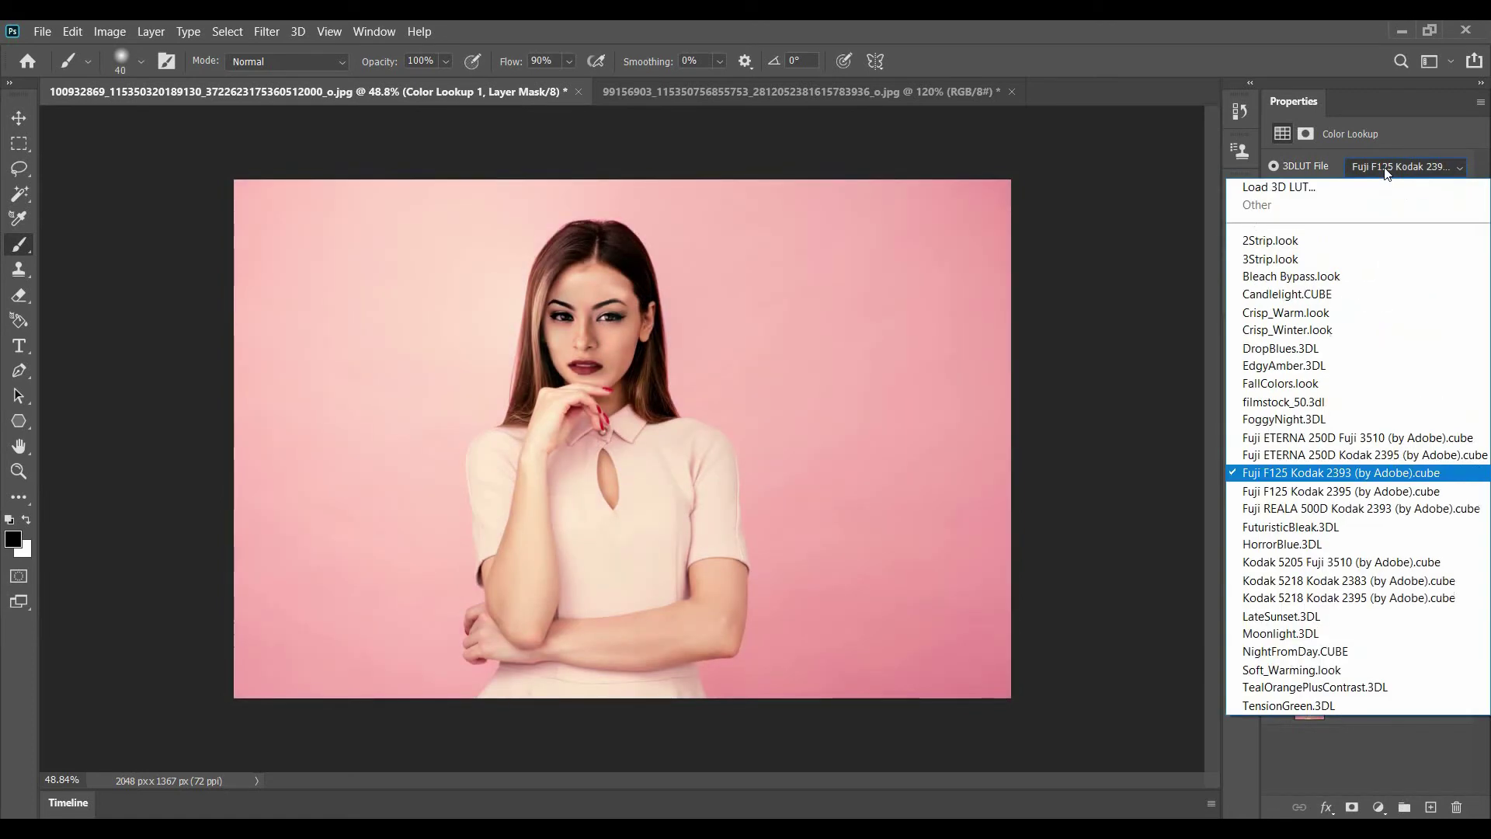
left_click(1271, 438)
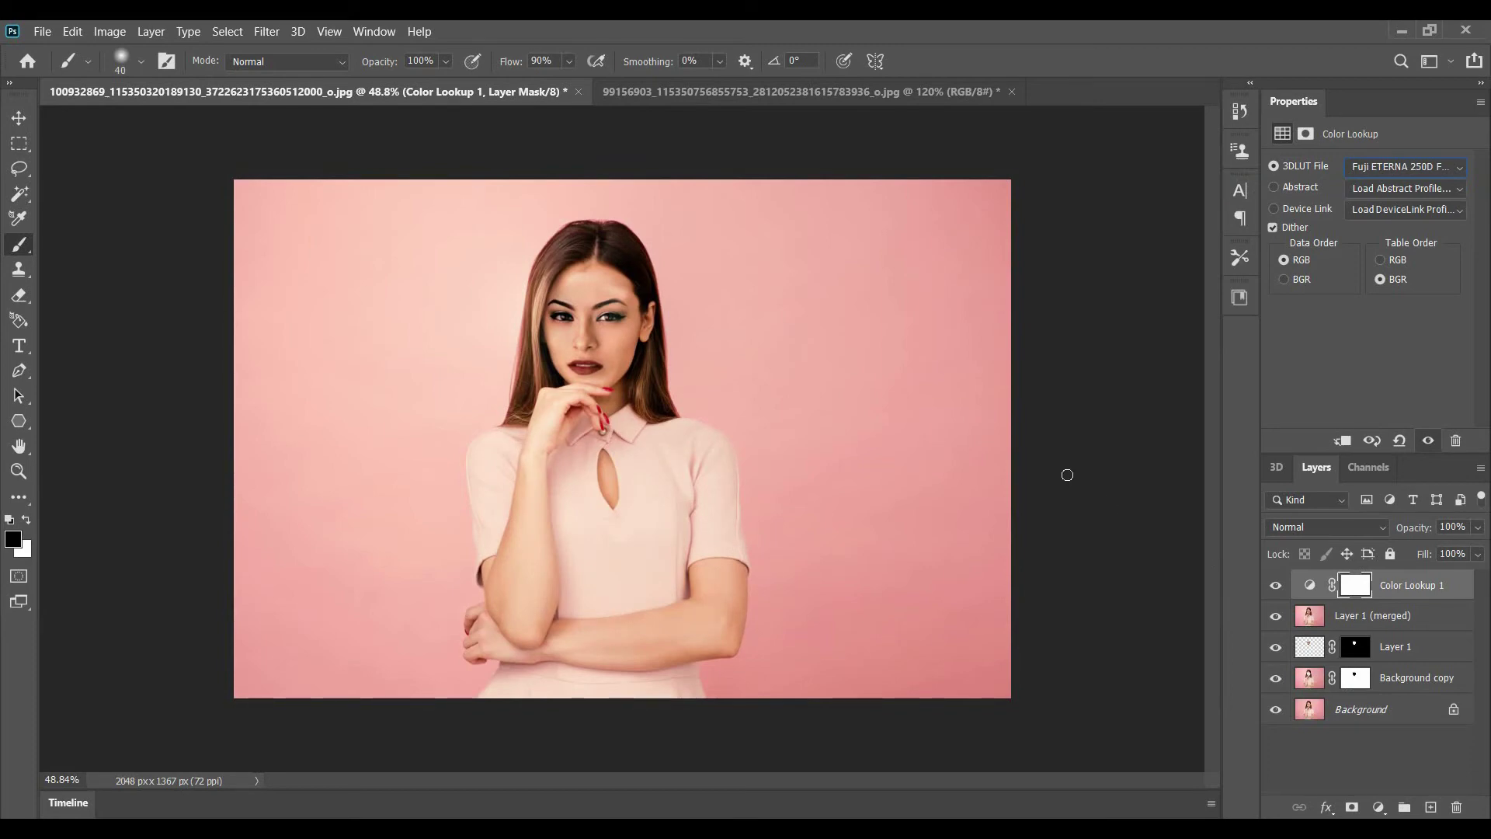
Group all layers from Color Lookup 1 down to Background copy, leaving the Background layer outside.
left_click(1363, 618)
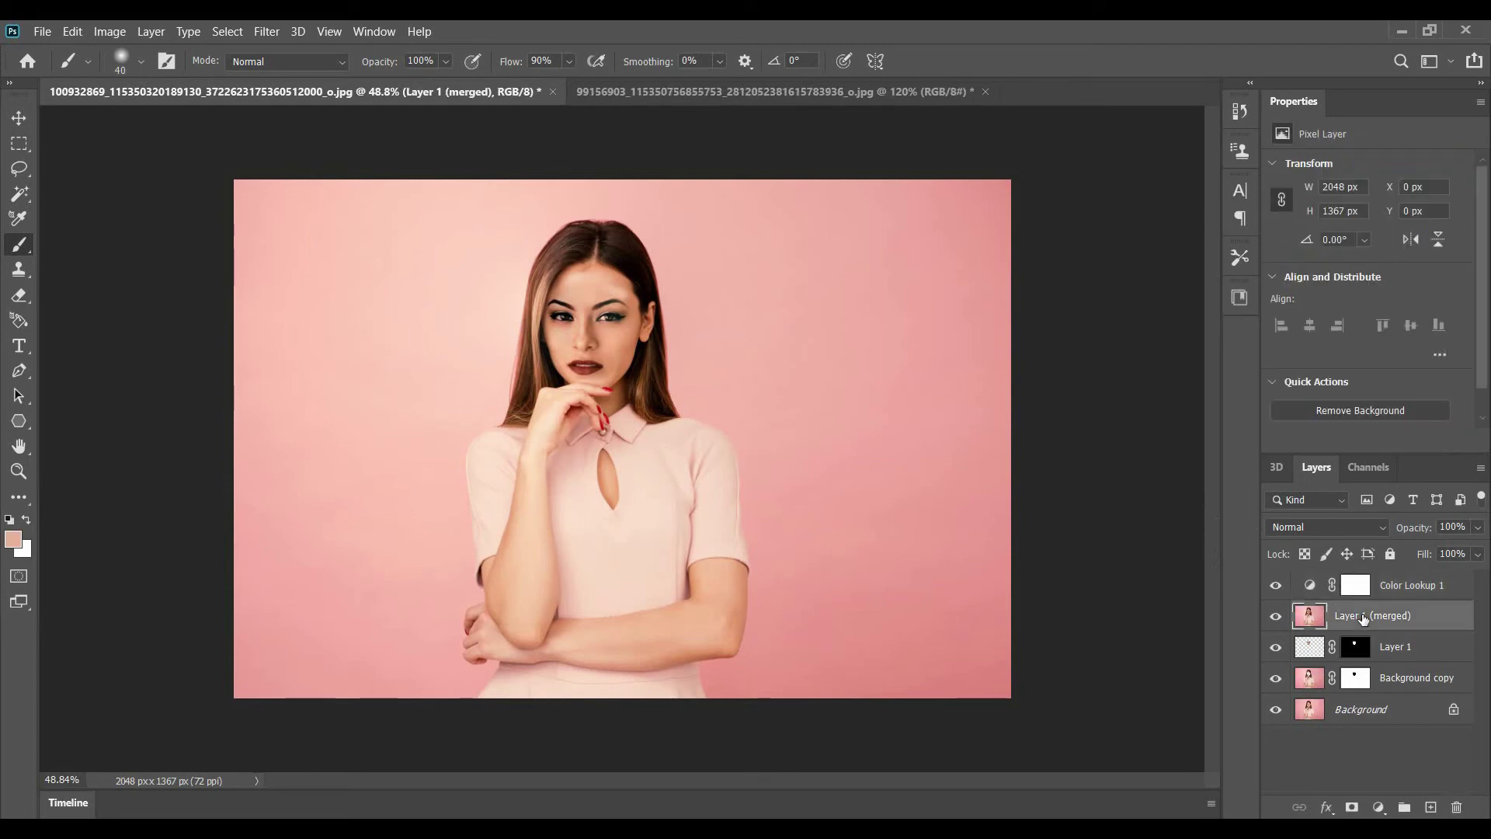
left_click(1407, 588)
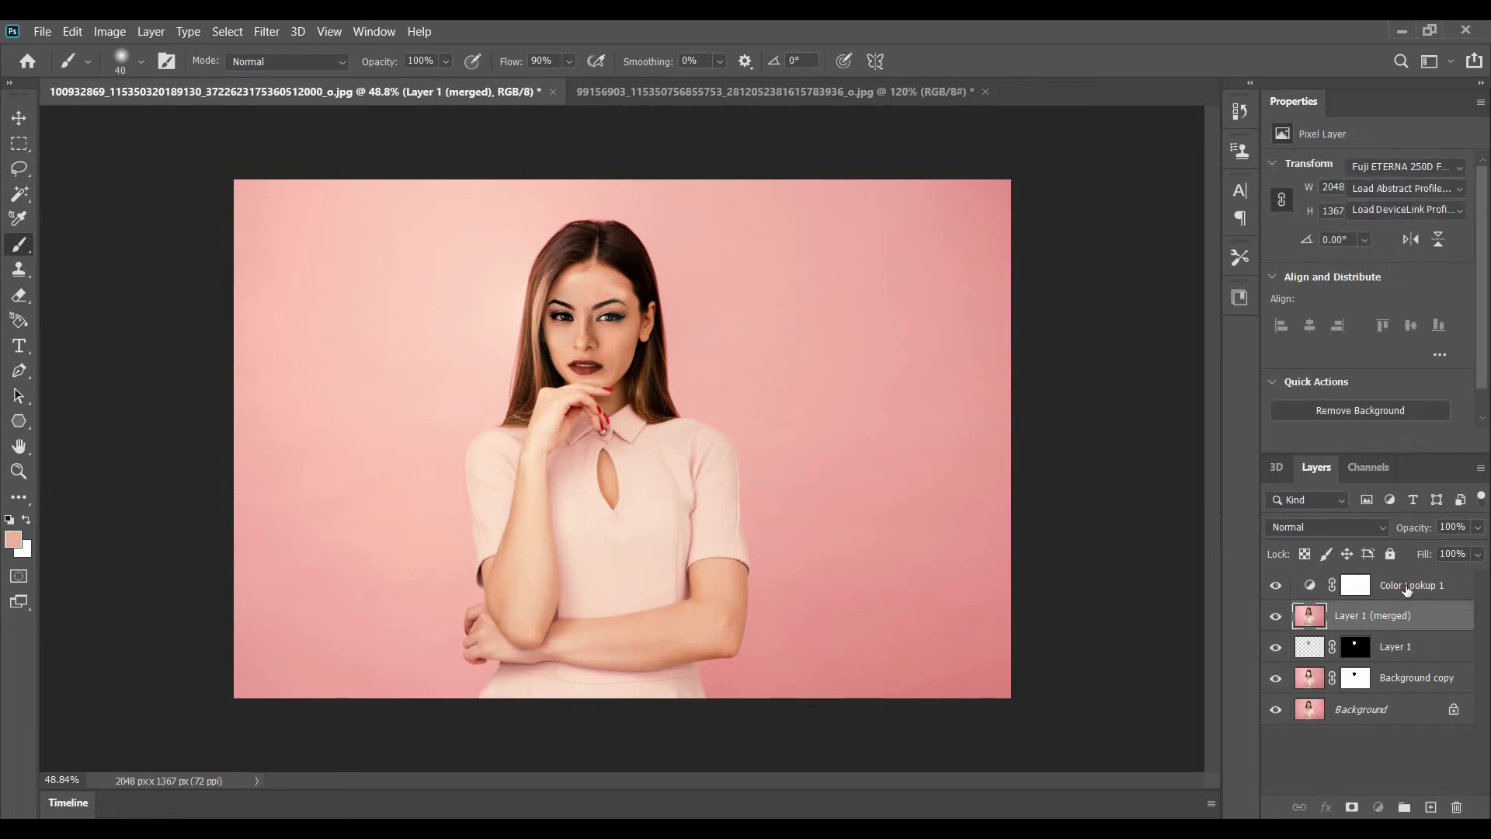
left_click(1398, 688, "shift")
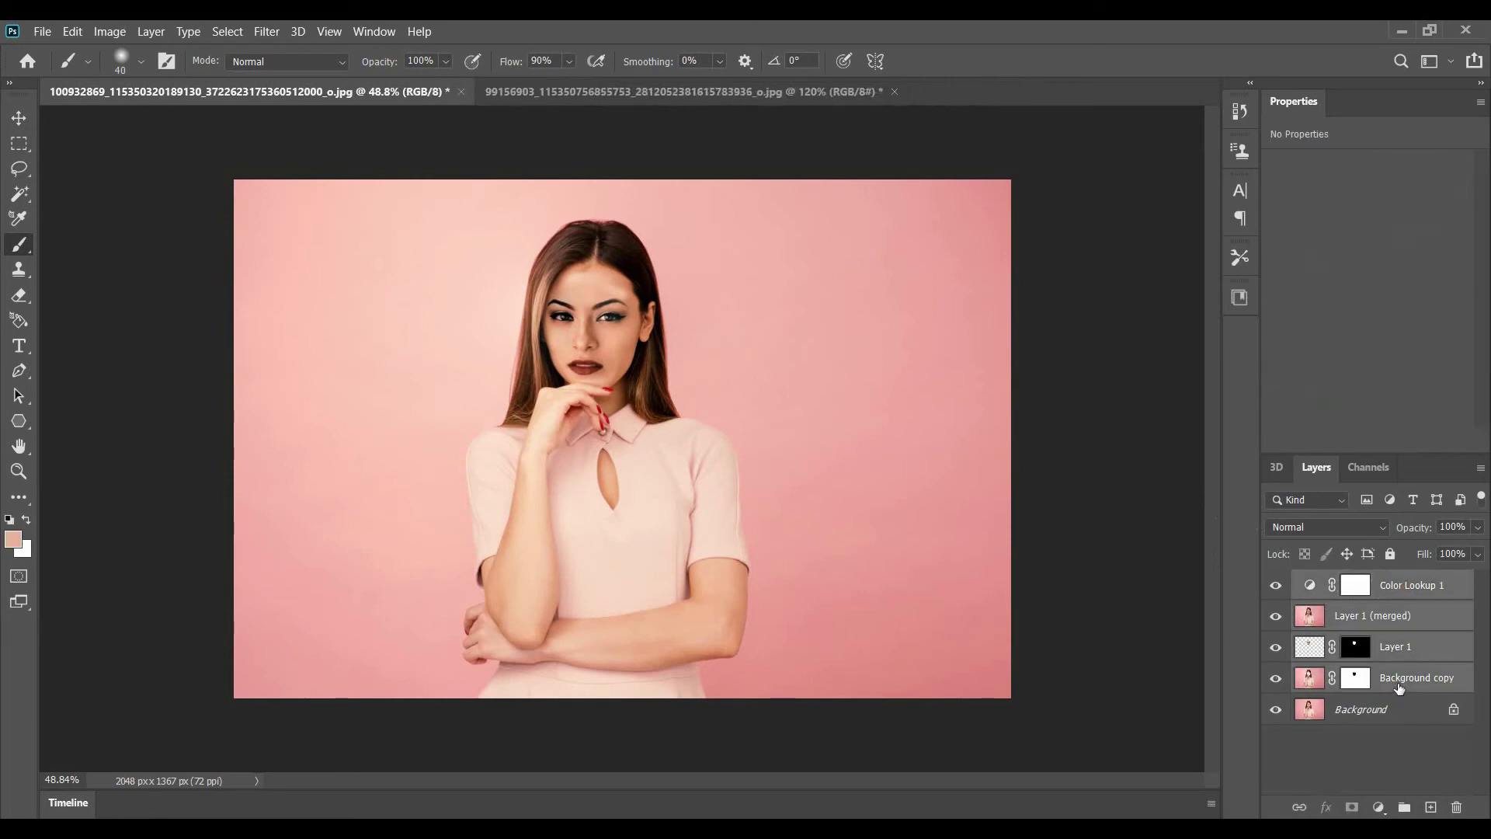
key("ctrl+g")
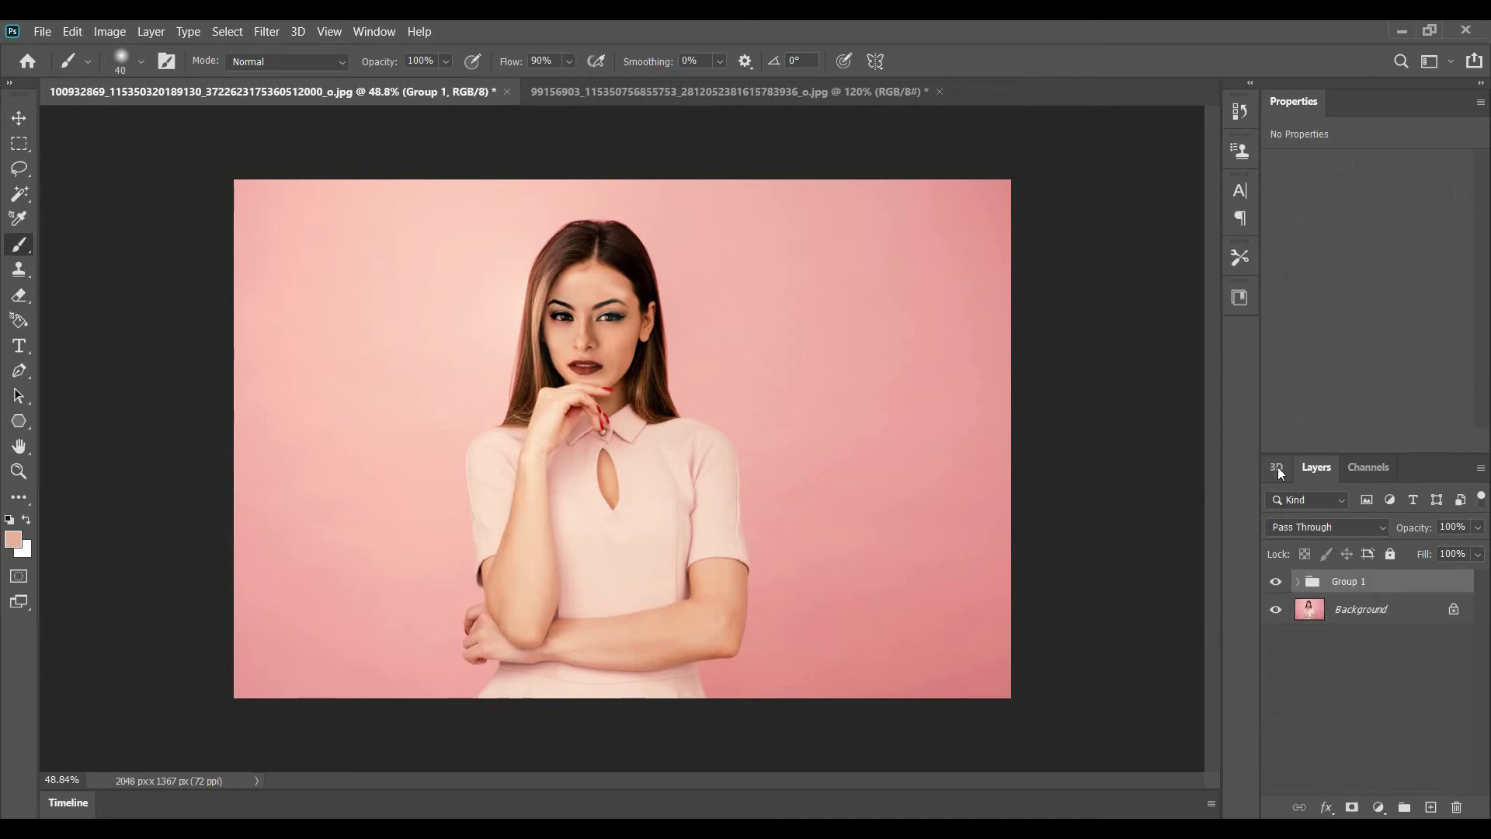
Compare the original portrait with the edited result by toggling the layer group's visibility, leaving the group shown.
left_click(1279, 583)
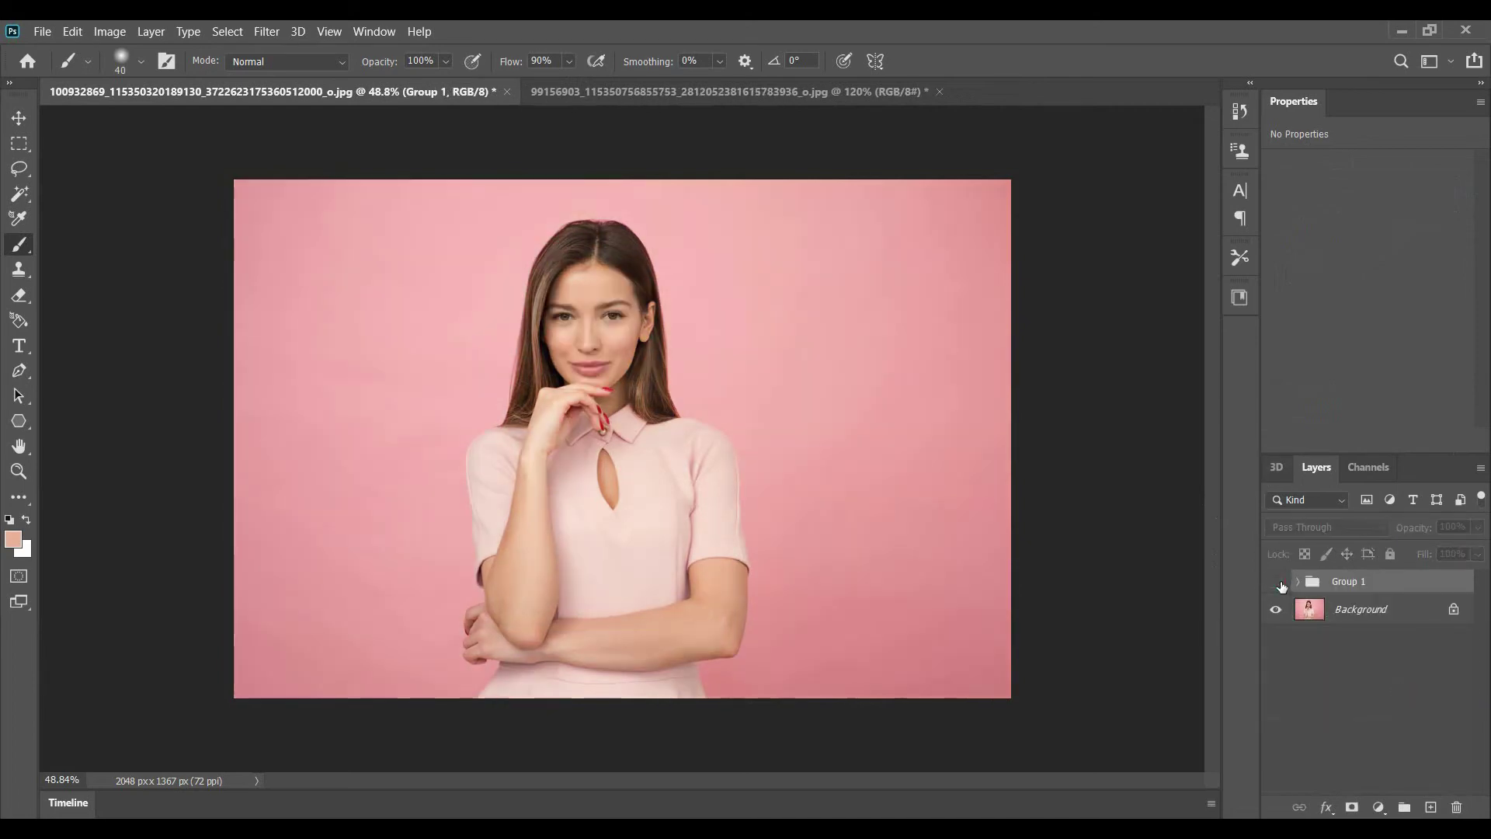
left_click(1279, 582)
left_click(1279, 583)
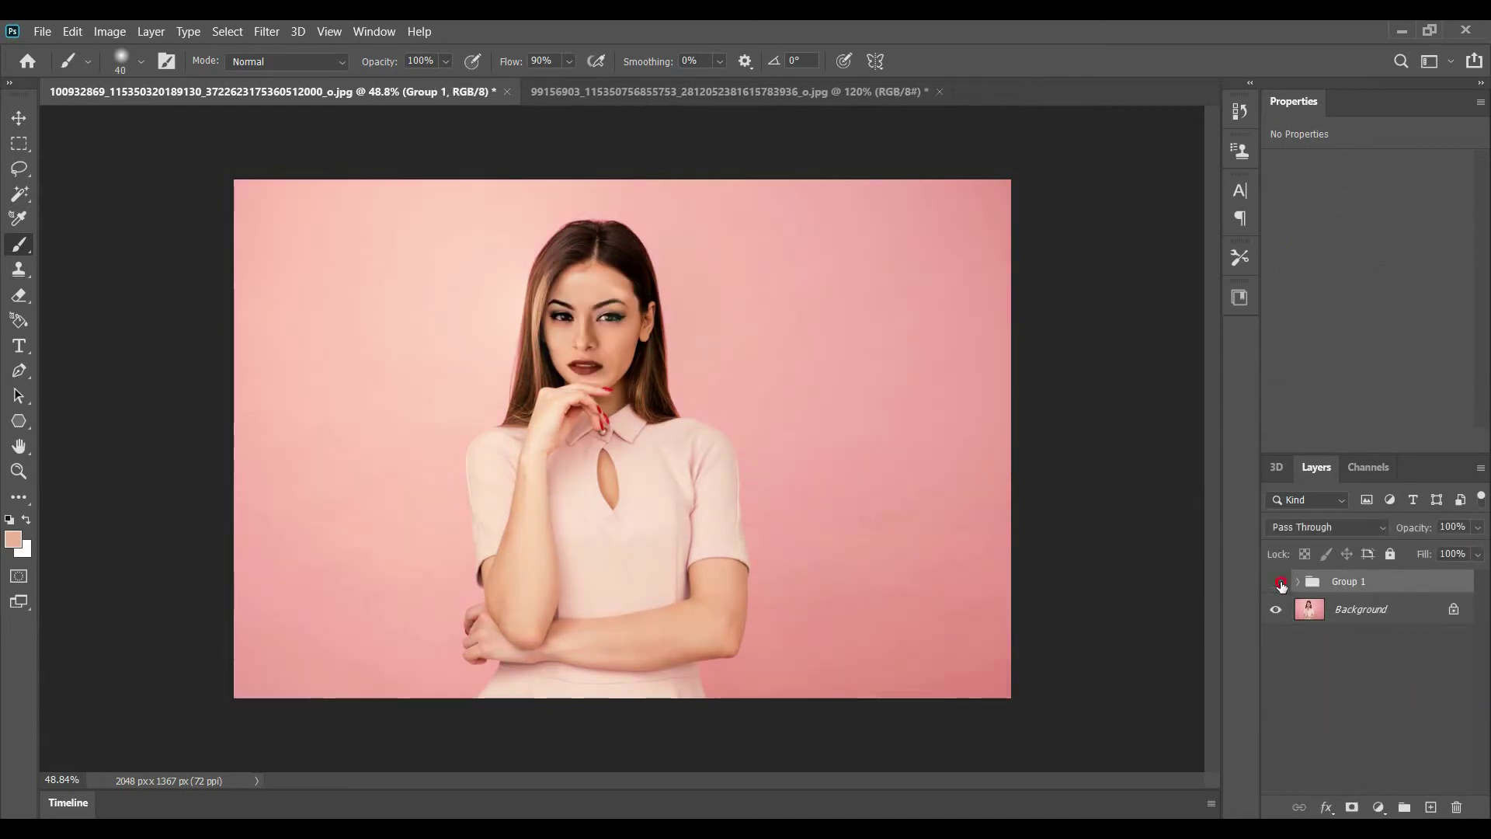
left_click(1278, 583)
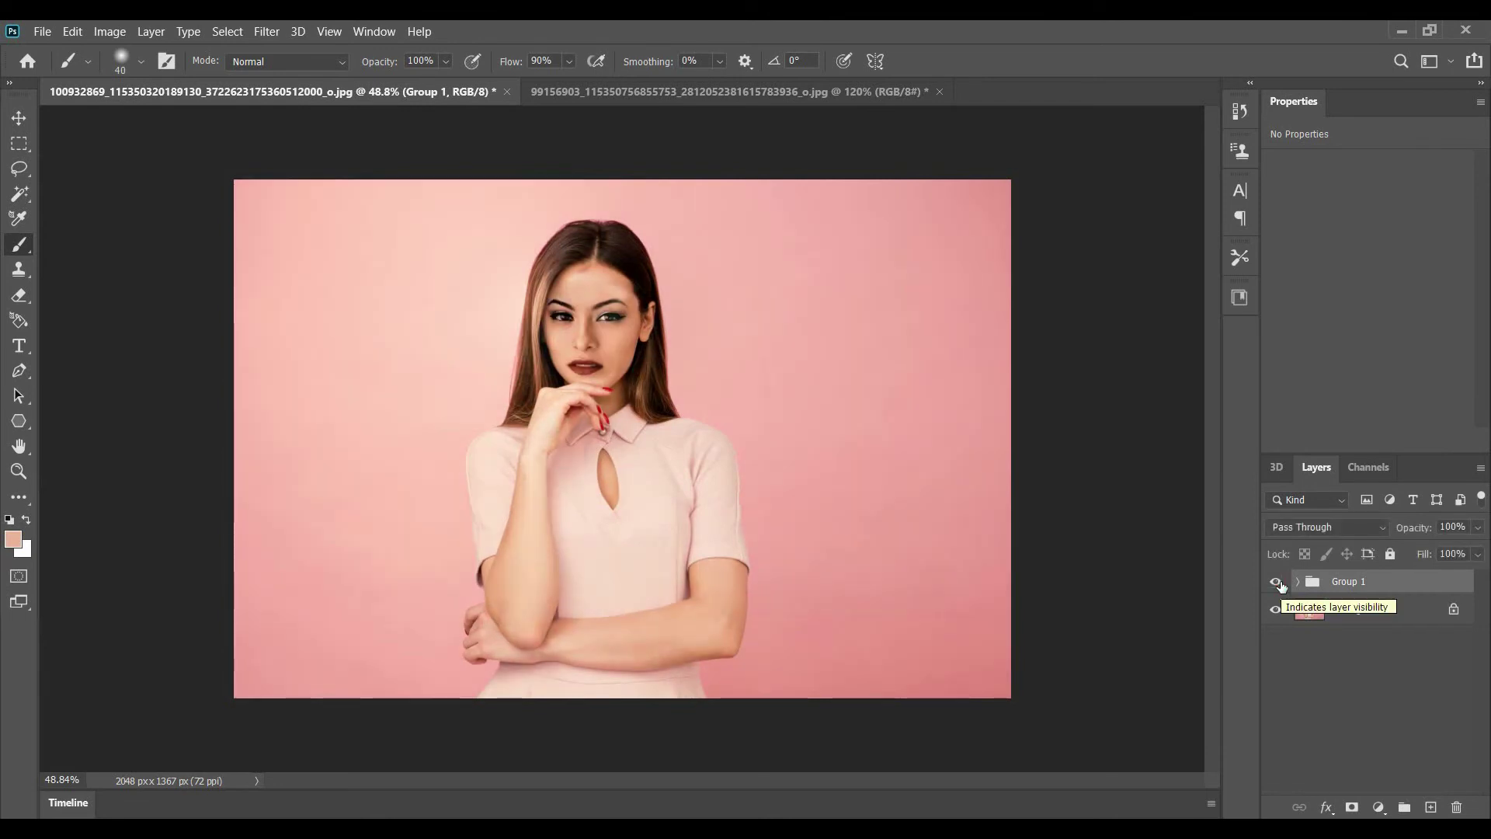
left_click(1280, 584)
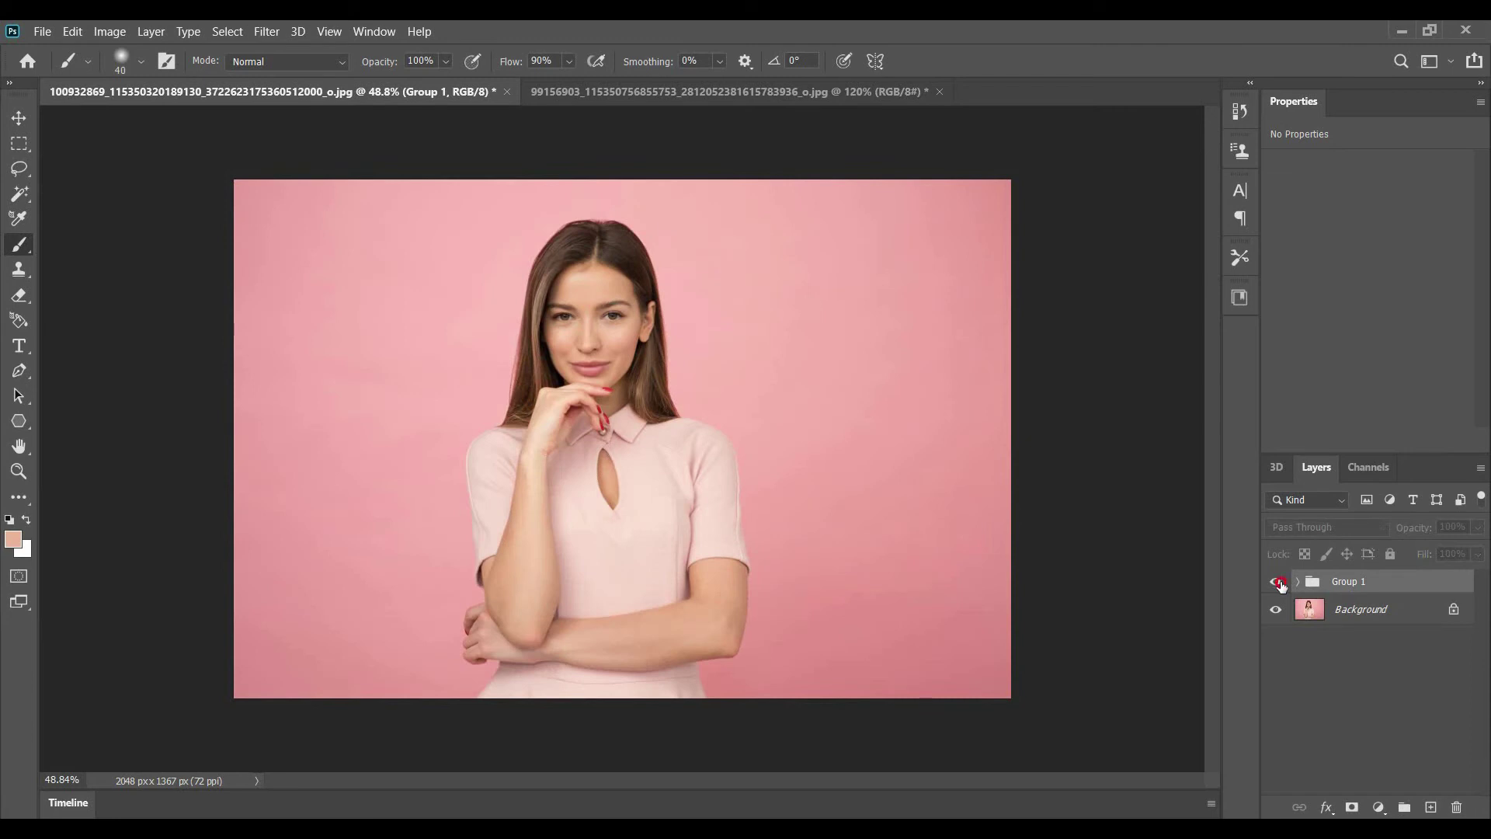
left_click(1280, 584)
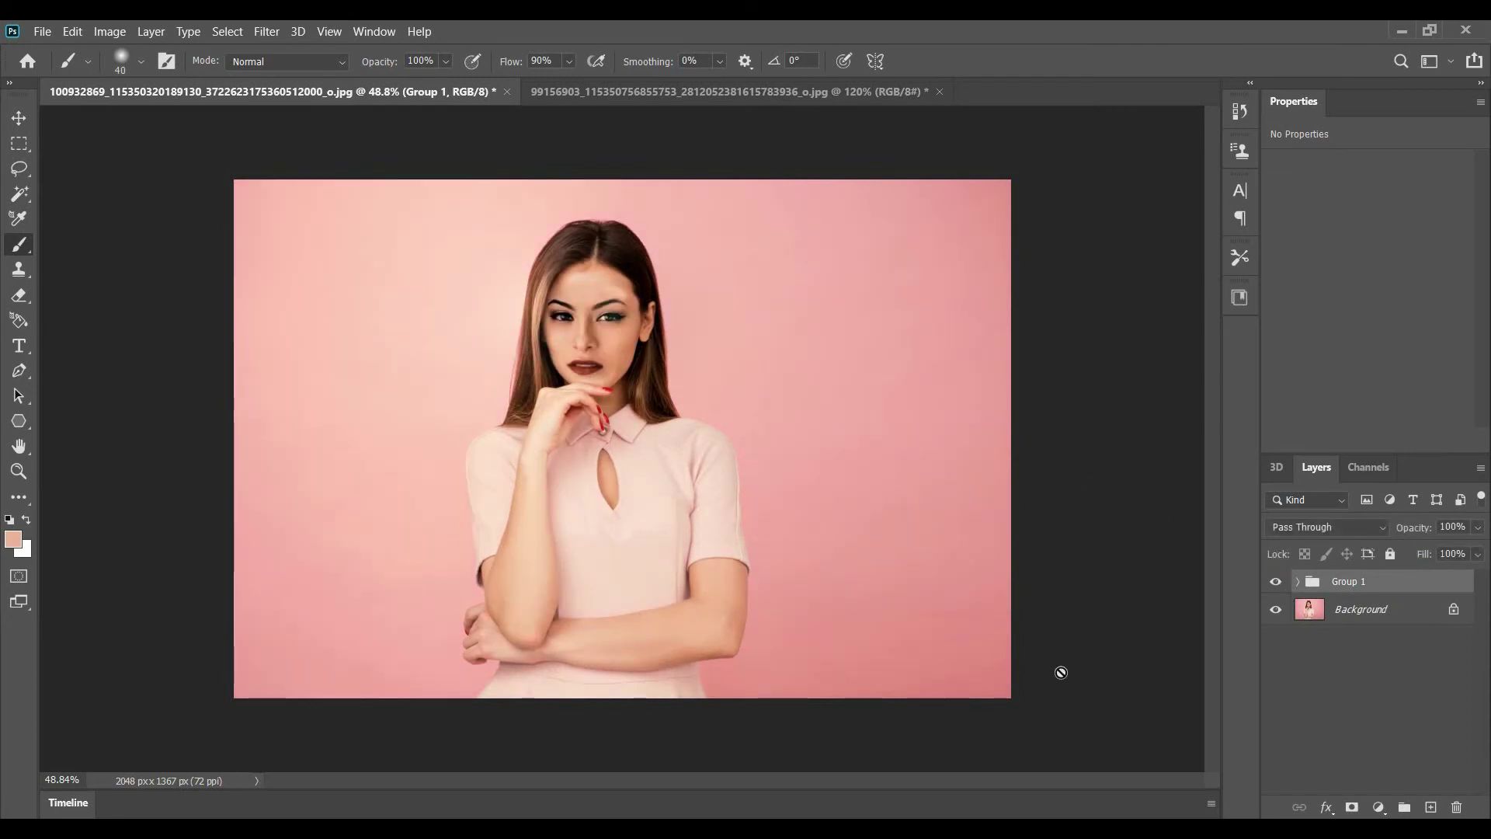
left_click(39, 31)
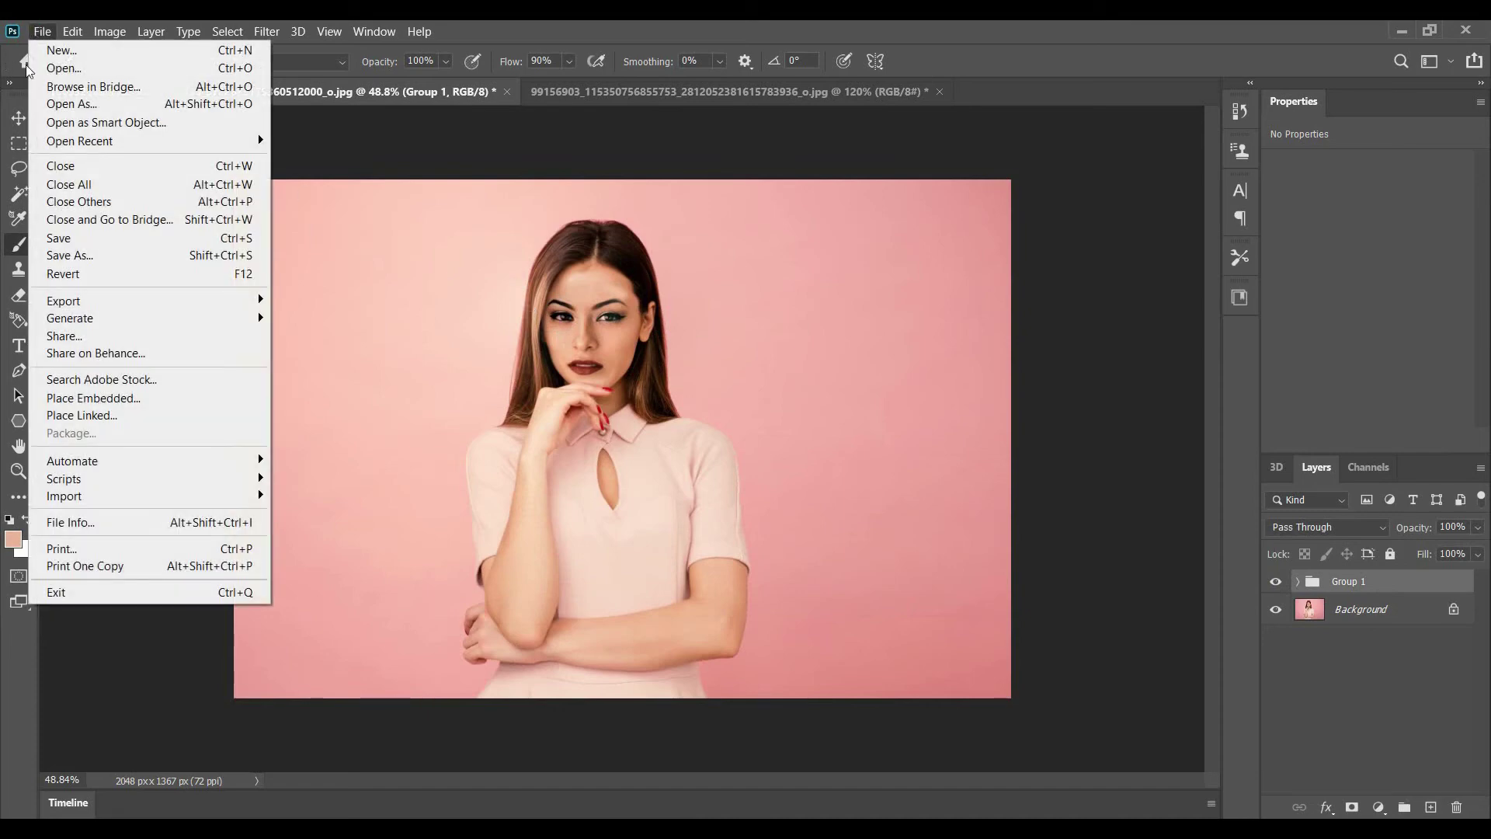
mouse_move(226, 303)
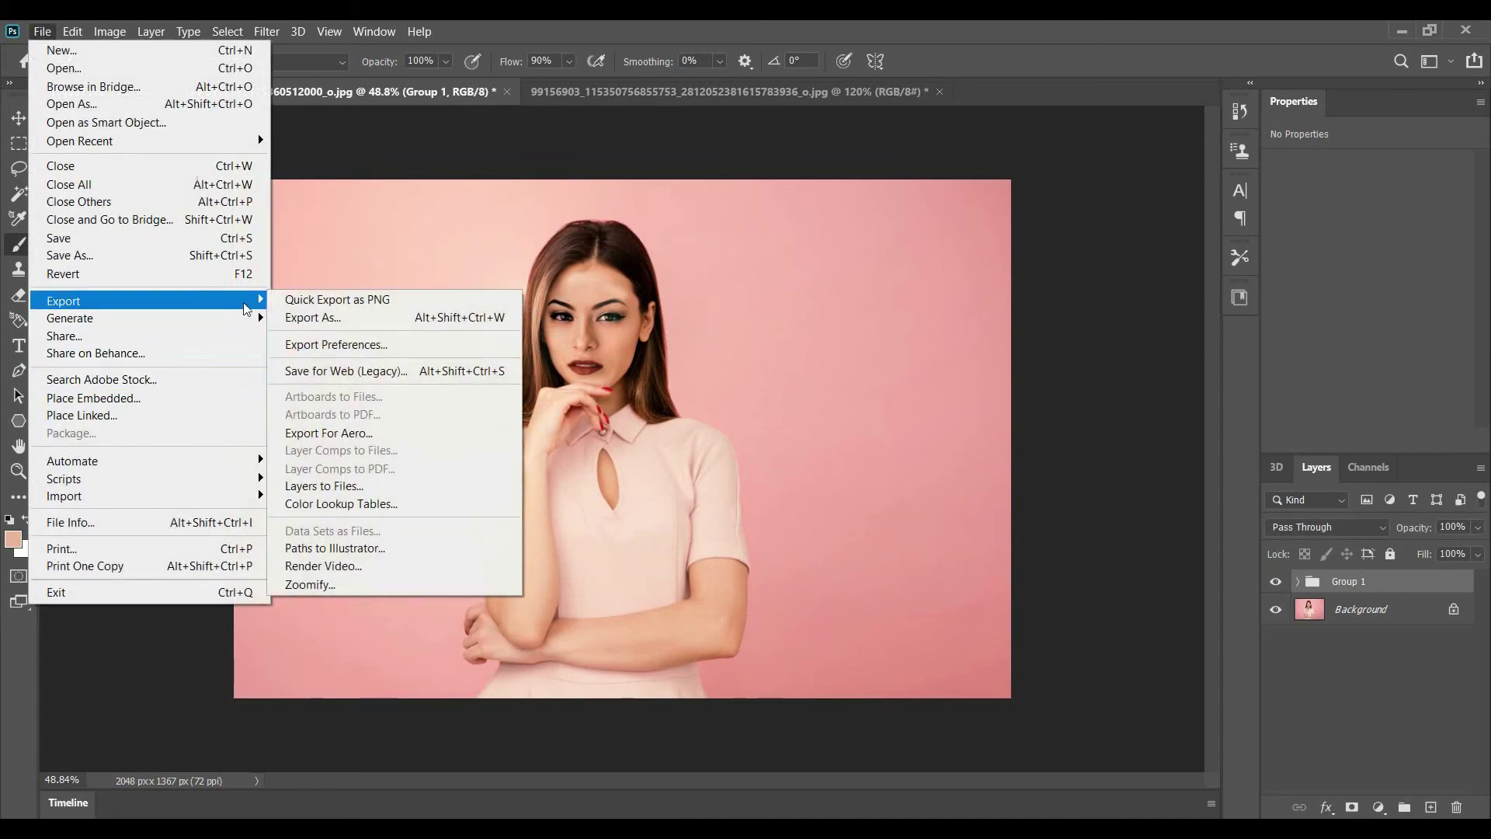
left_click(323, 321)
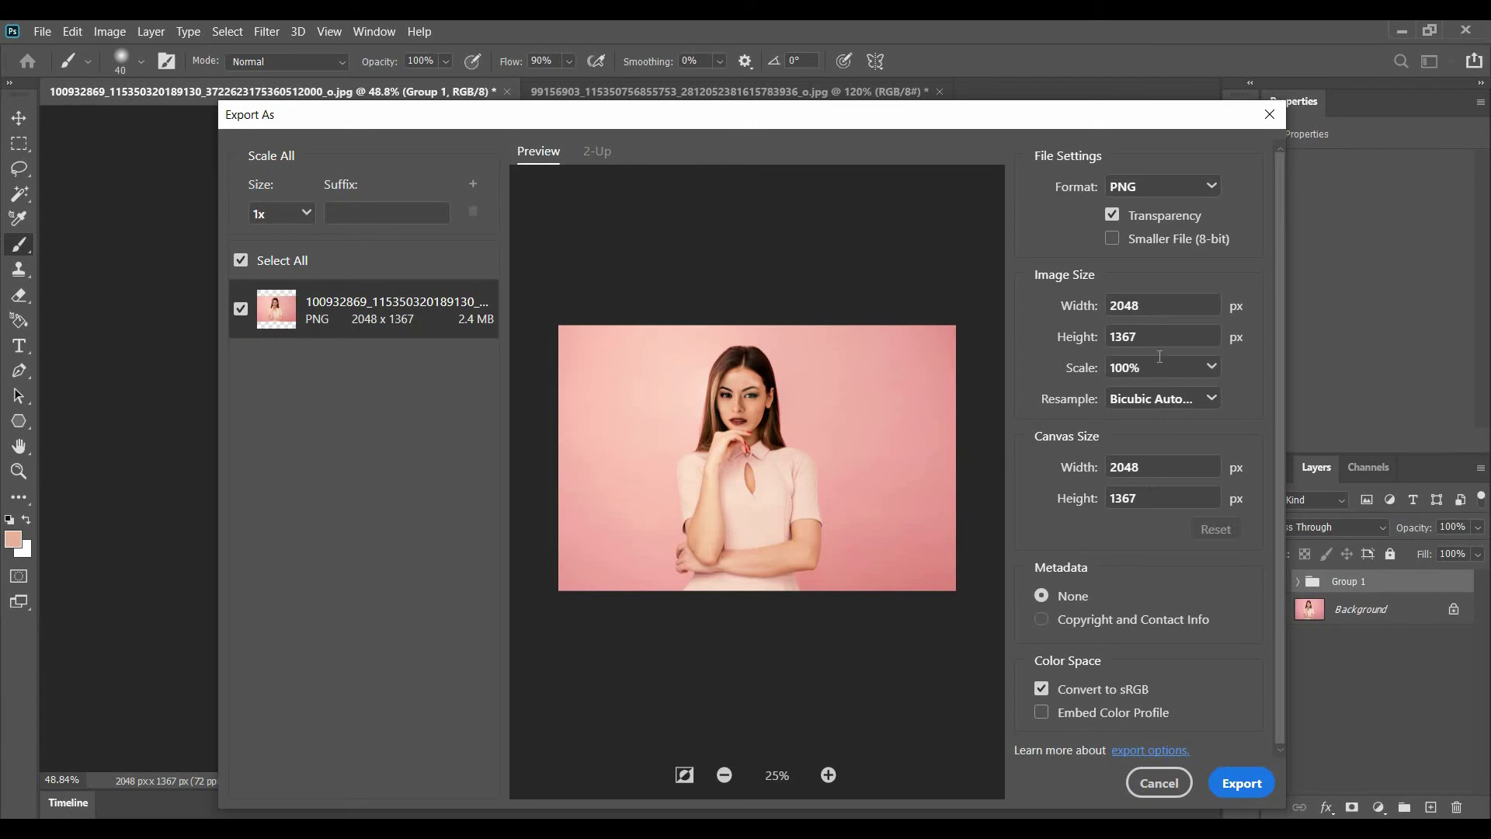
left_click(1263, 124)
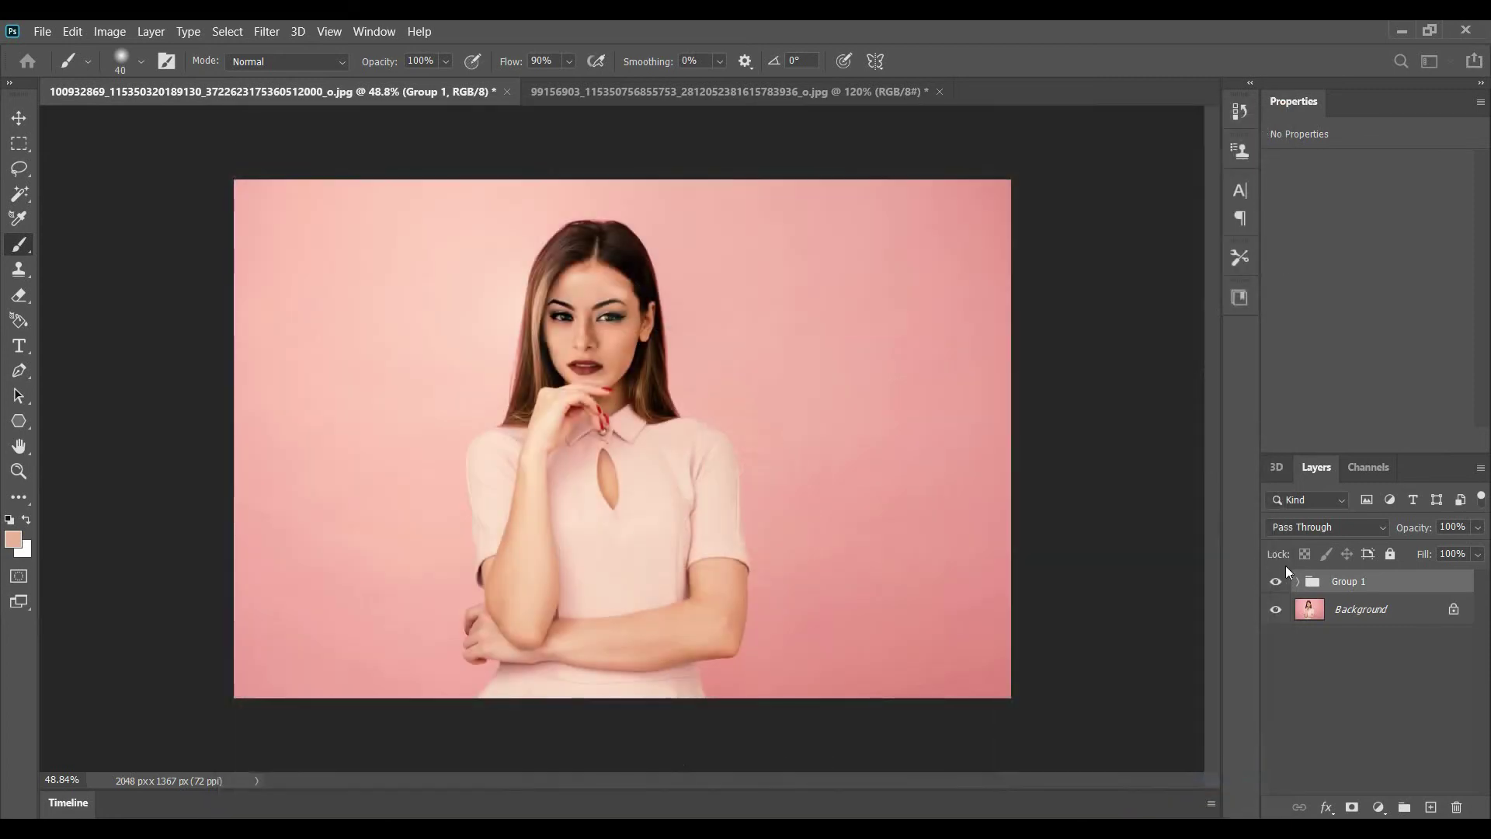
Expand Group 1, select Layer 1 (merged) for retouching and hide the Color Lookup 1 layer.
left_click(1297, 582)
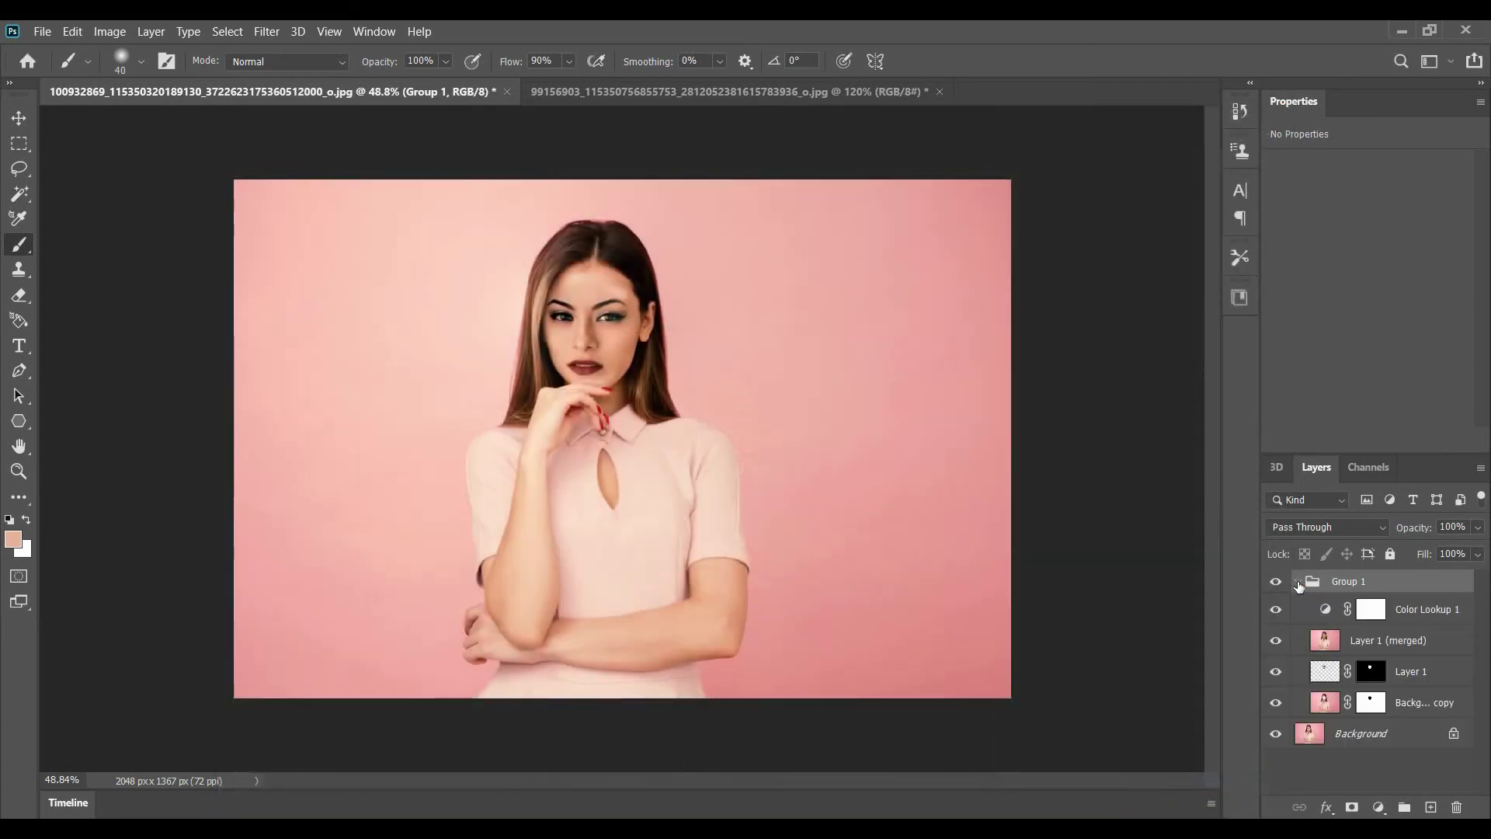
left_click(1371, 645)
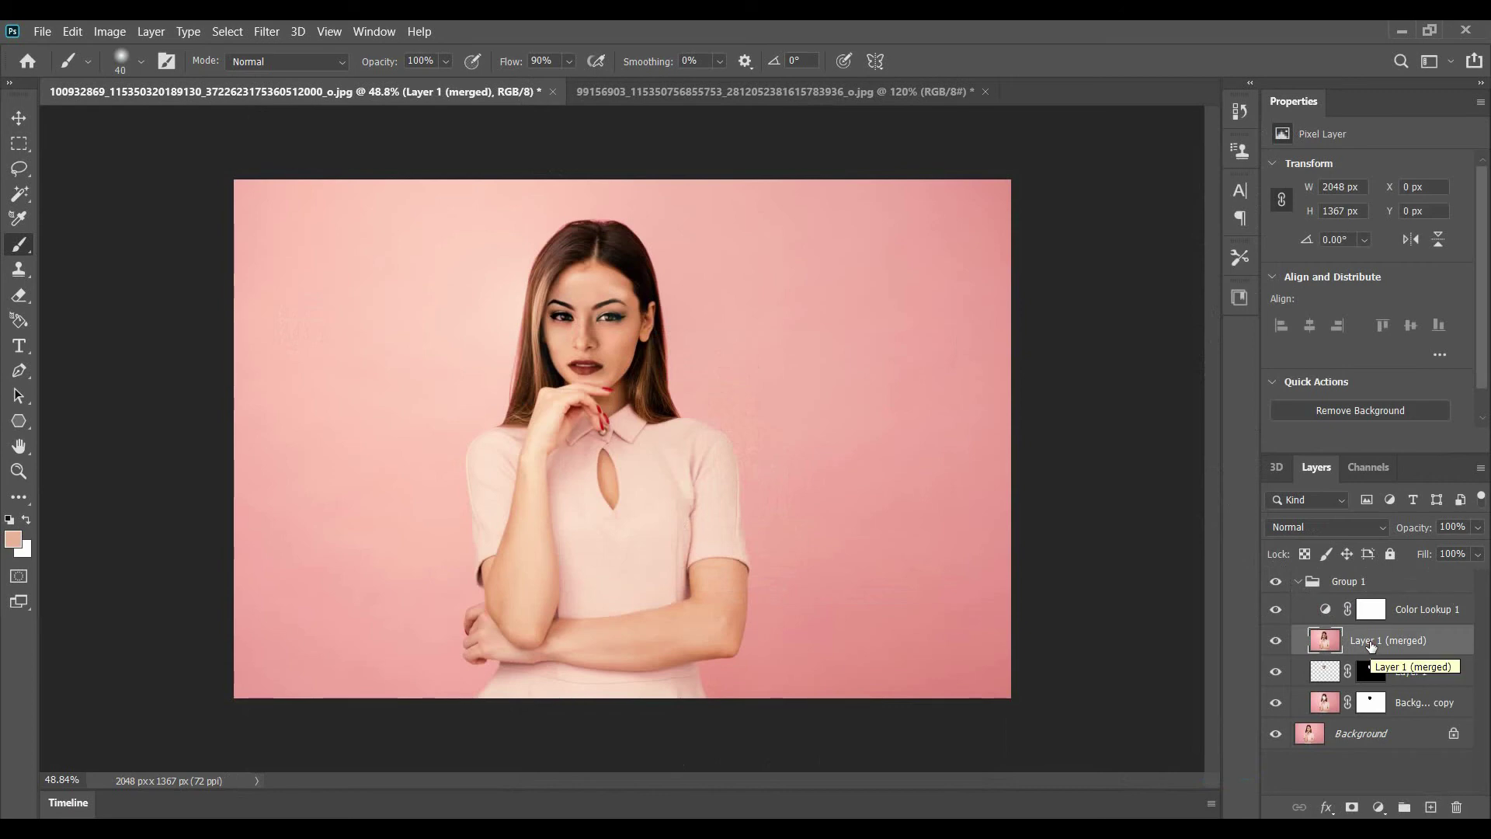
left_click(1277, 610)
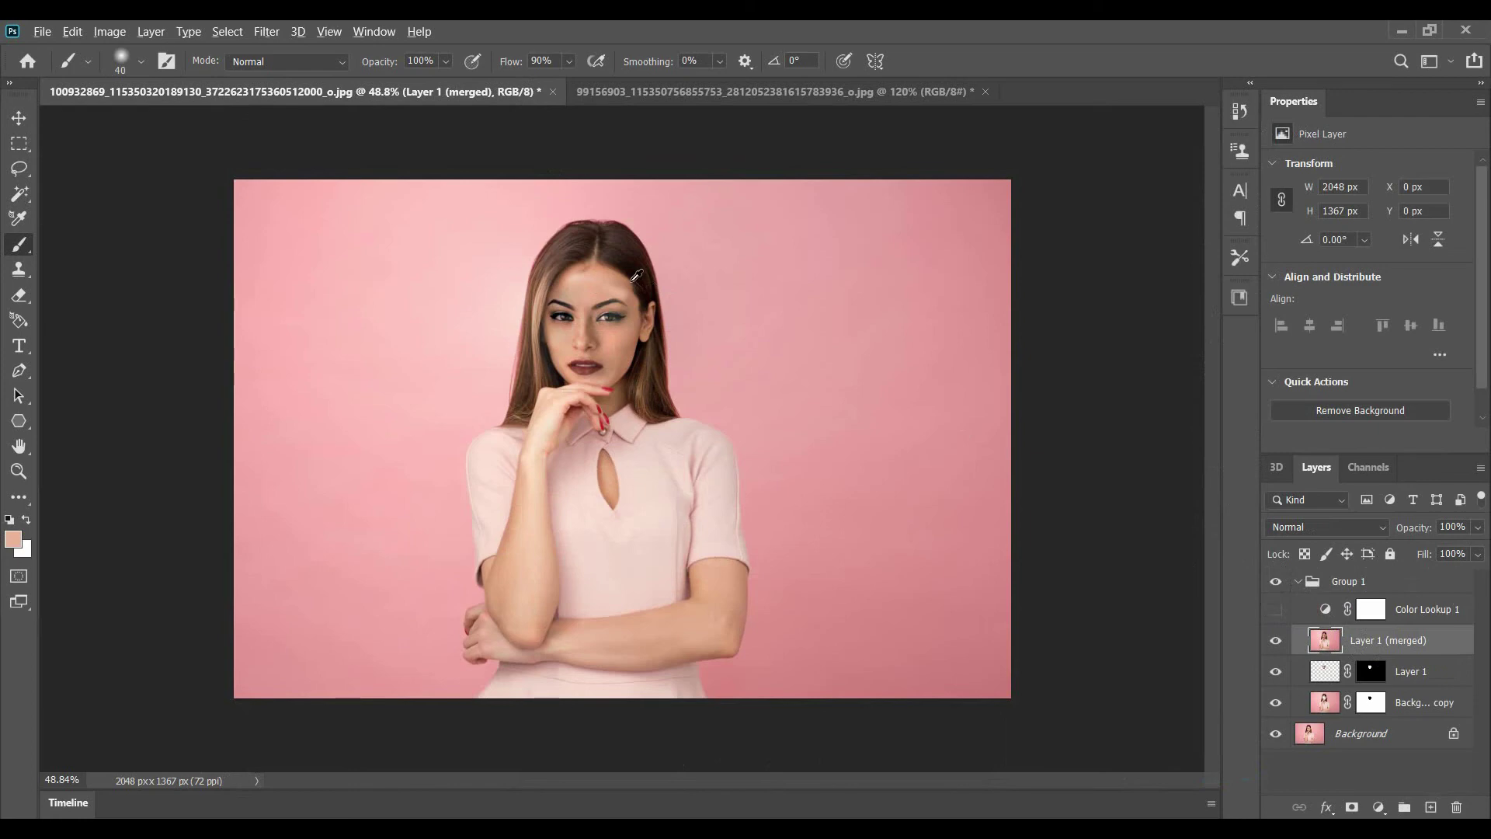
scroll(630, 284, "up", 4)
scroll(631, 285, "up", 3)
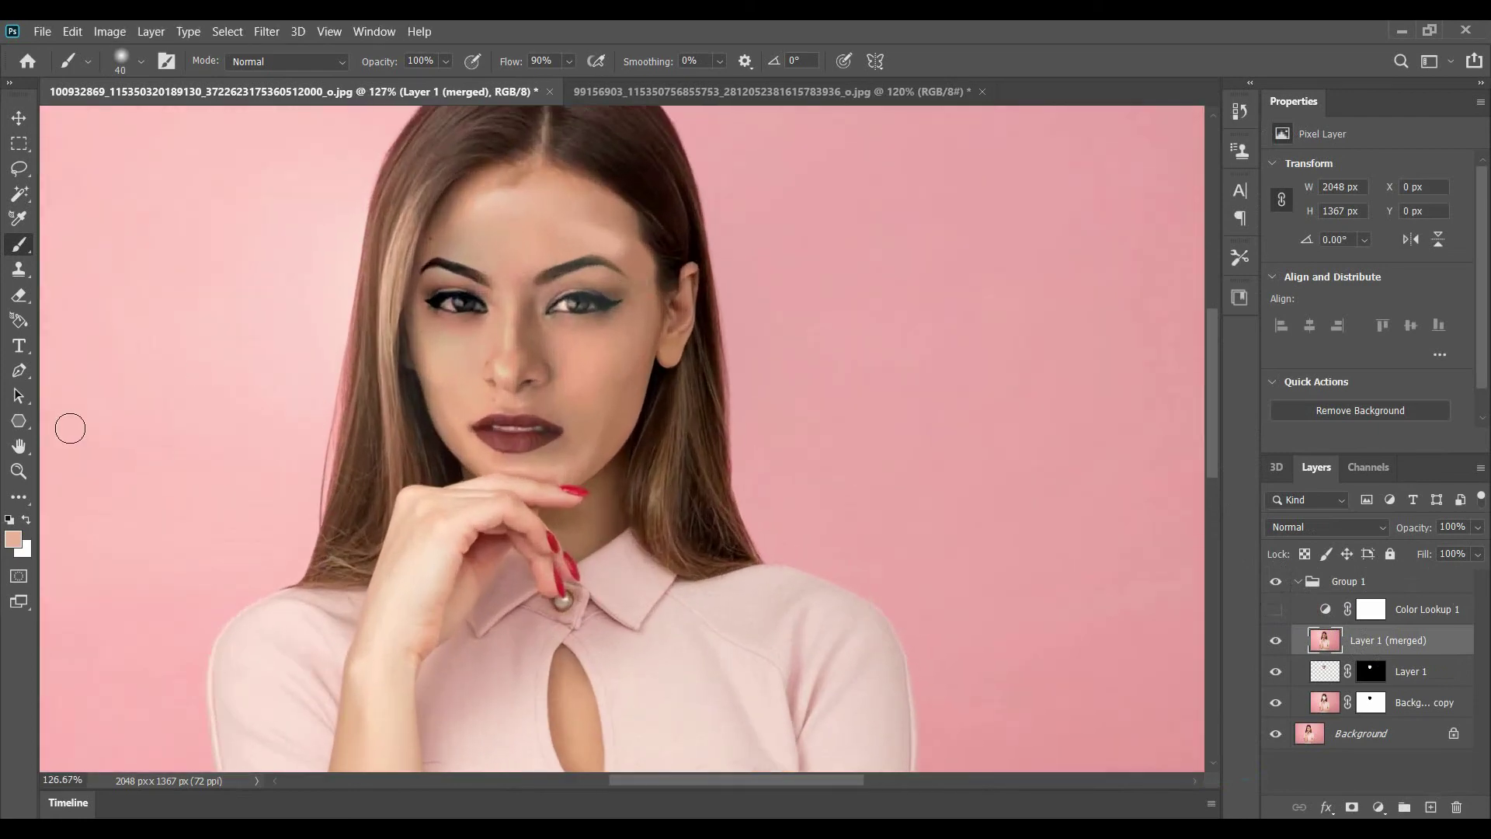
Try a History Brush stroke on the forehead just above the eyebrow near the hairline and undo it.
key("i")
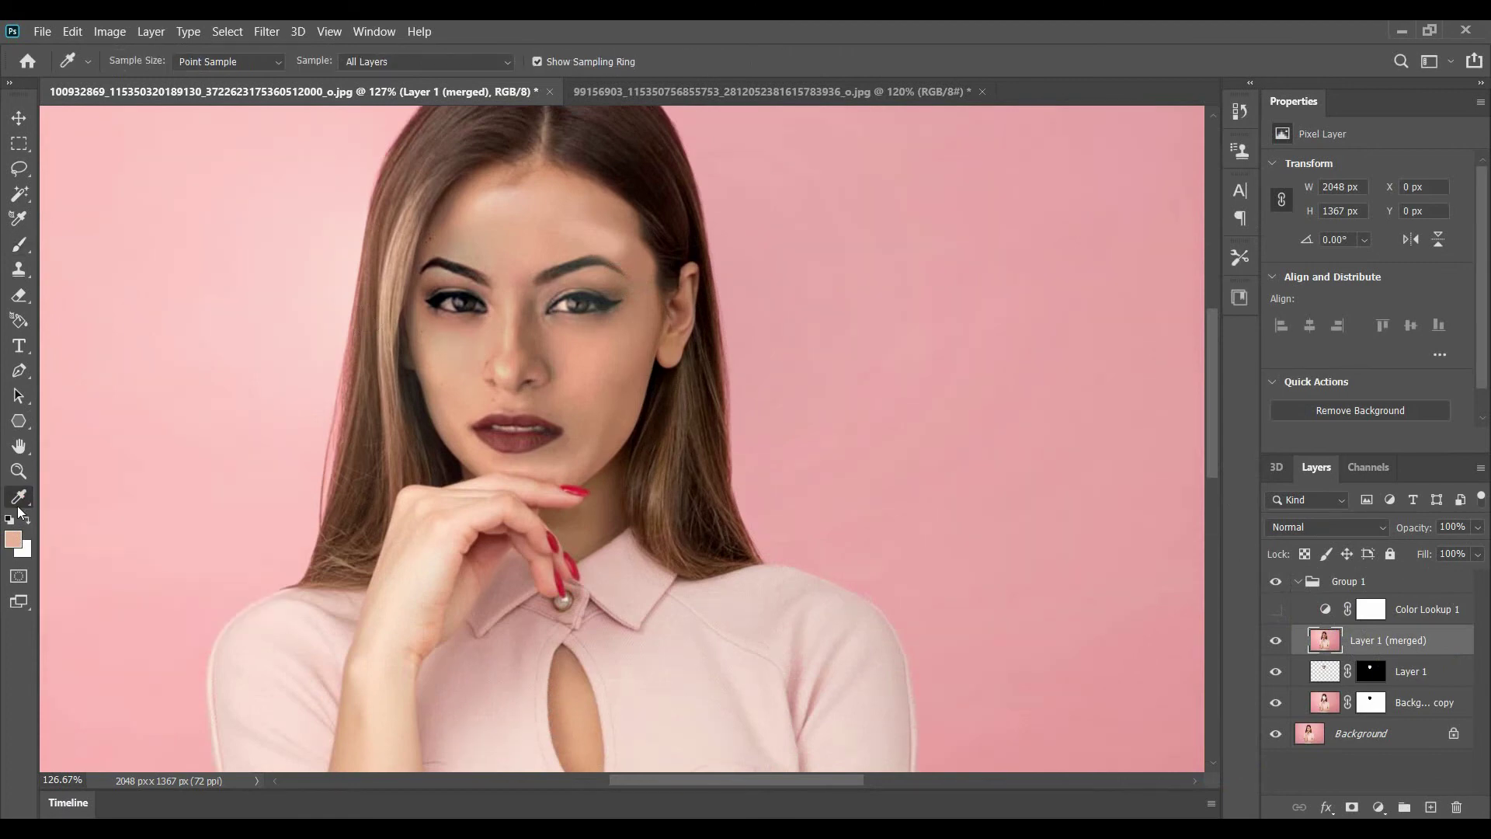
right_click(29, 504)
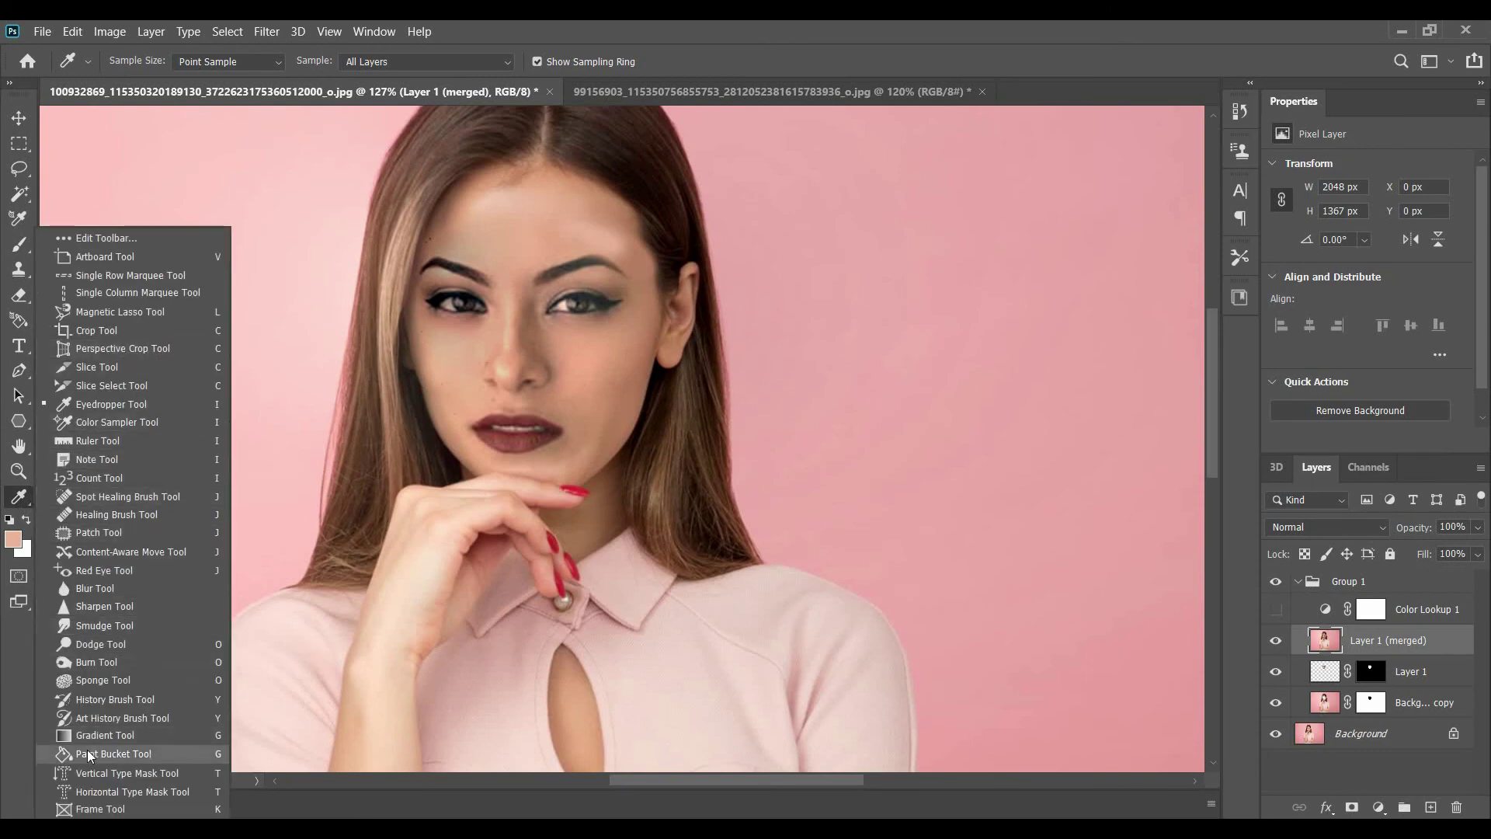
left_click(96, 699)
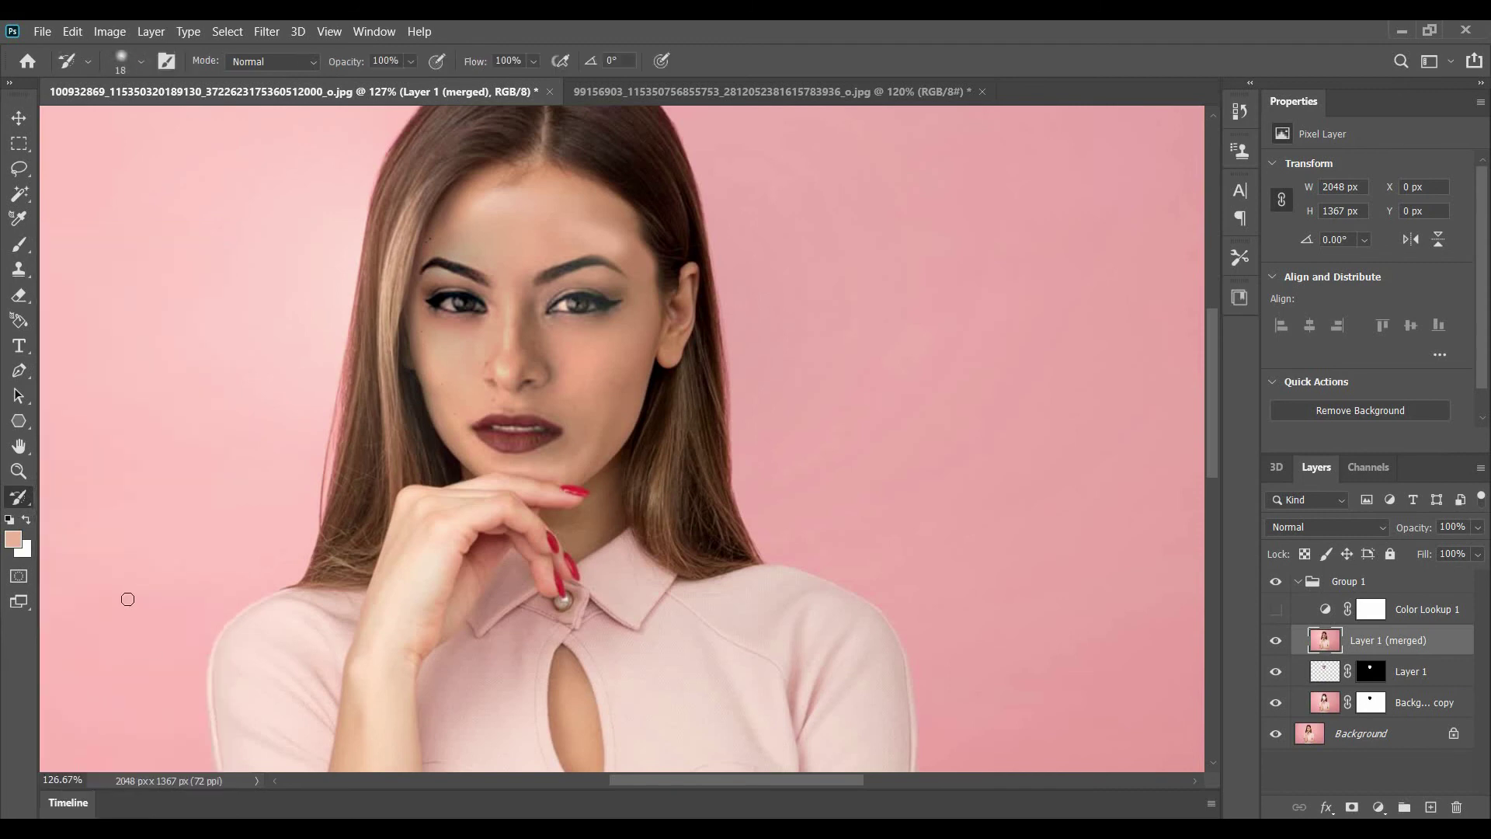
mouse_move(620, 258)
left_mouse_down()
mouse_move(571, 233)
mouse_move(624, 241)
mouse_move(539, 214)
mouse_move(566, 208)
mouse_move(490, 197)
mouse_move(581, 241)
mouse_move(525, 224)
mouse_move(602, 215)
mouse_move(595, 205)
mouse_move(619, 249)
left_mouse_up()
key("ctrl+z")
Sample the forehead skin tone e6aa8d, brush it over the forehead above the eyebrow, and show the Color Lookup 1 layer again.
left_click(19, 245)
left_click(13, 539)
left_click(575, 225)
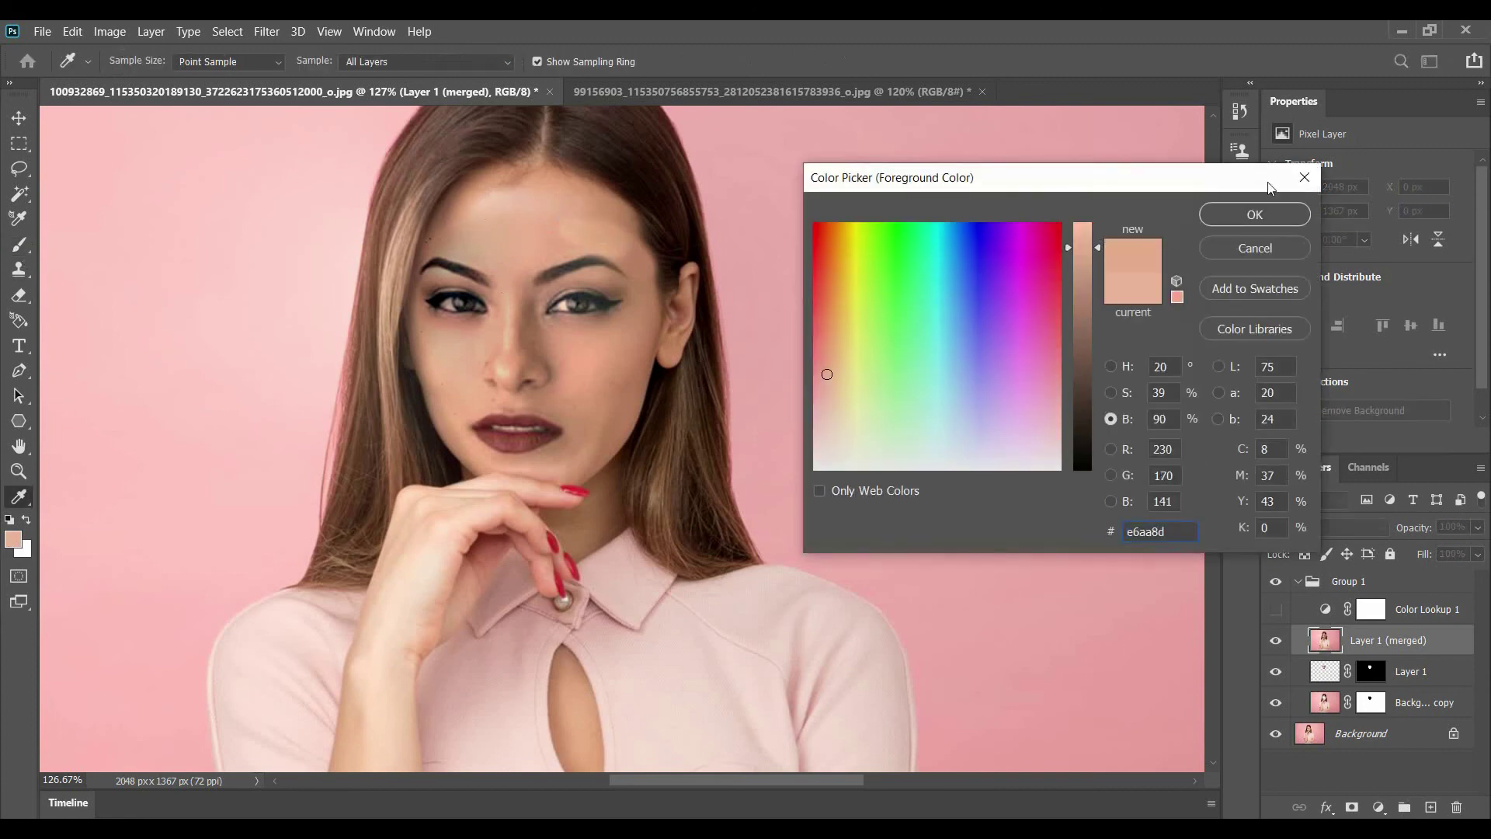
left_click(1255, 214)
mouse_move(556, 224)
left_mouse_down()
mouse_move(600, 235)
mouse_move(602, 215)
mouse_move(612, 221)
mouse_move(576, 223)
left_mouse_up()
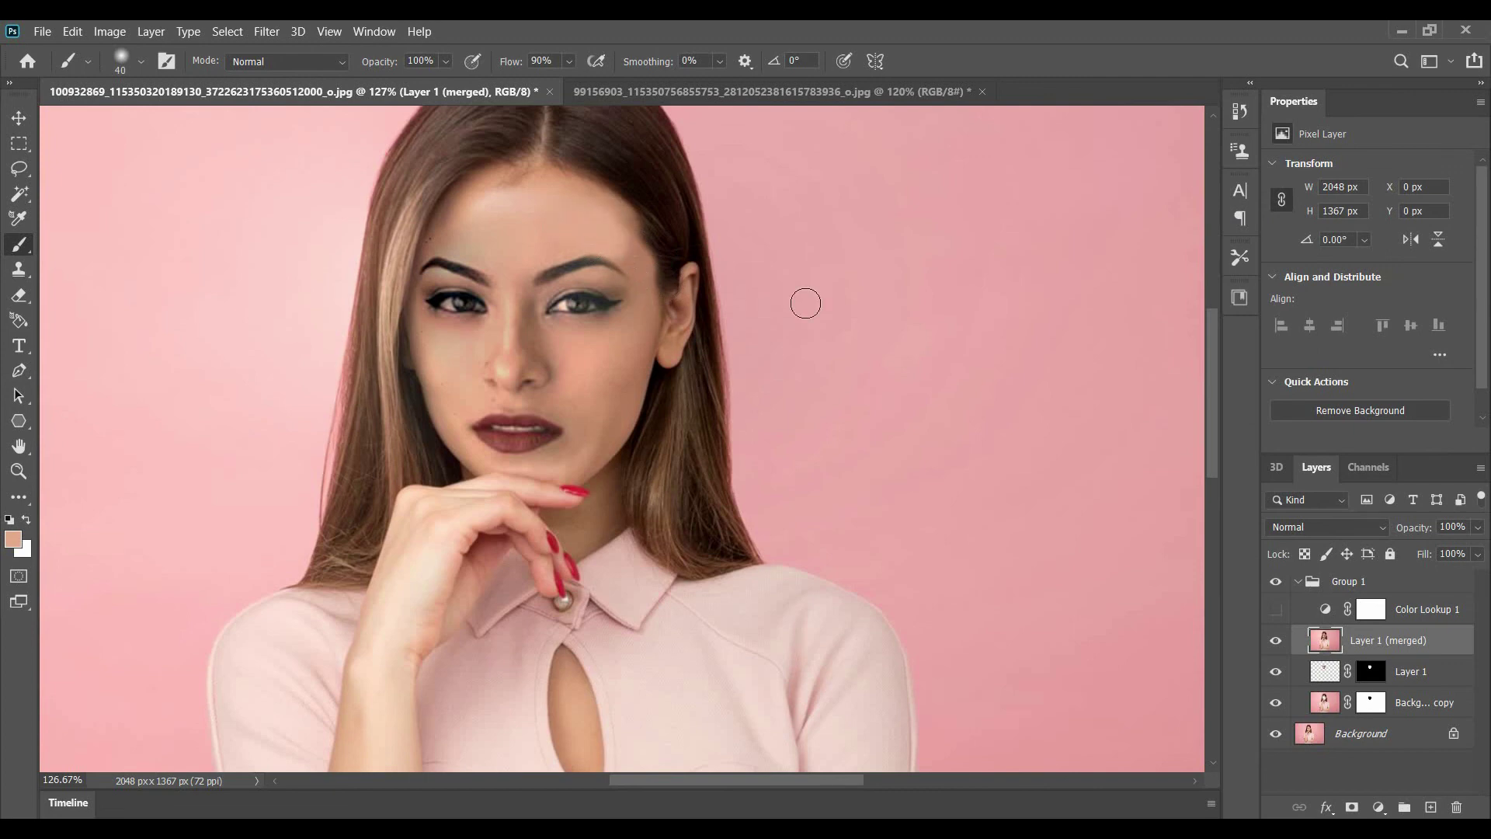
scroll(806, 306, "down", 5)
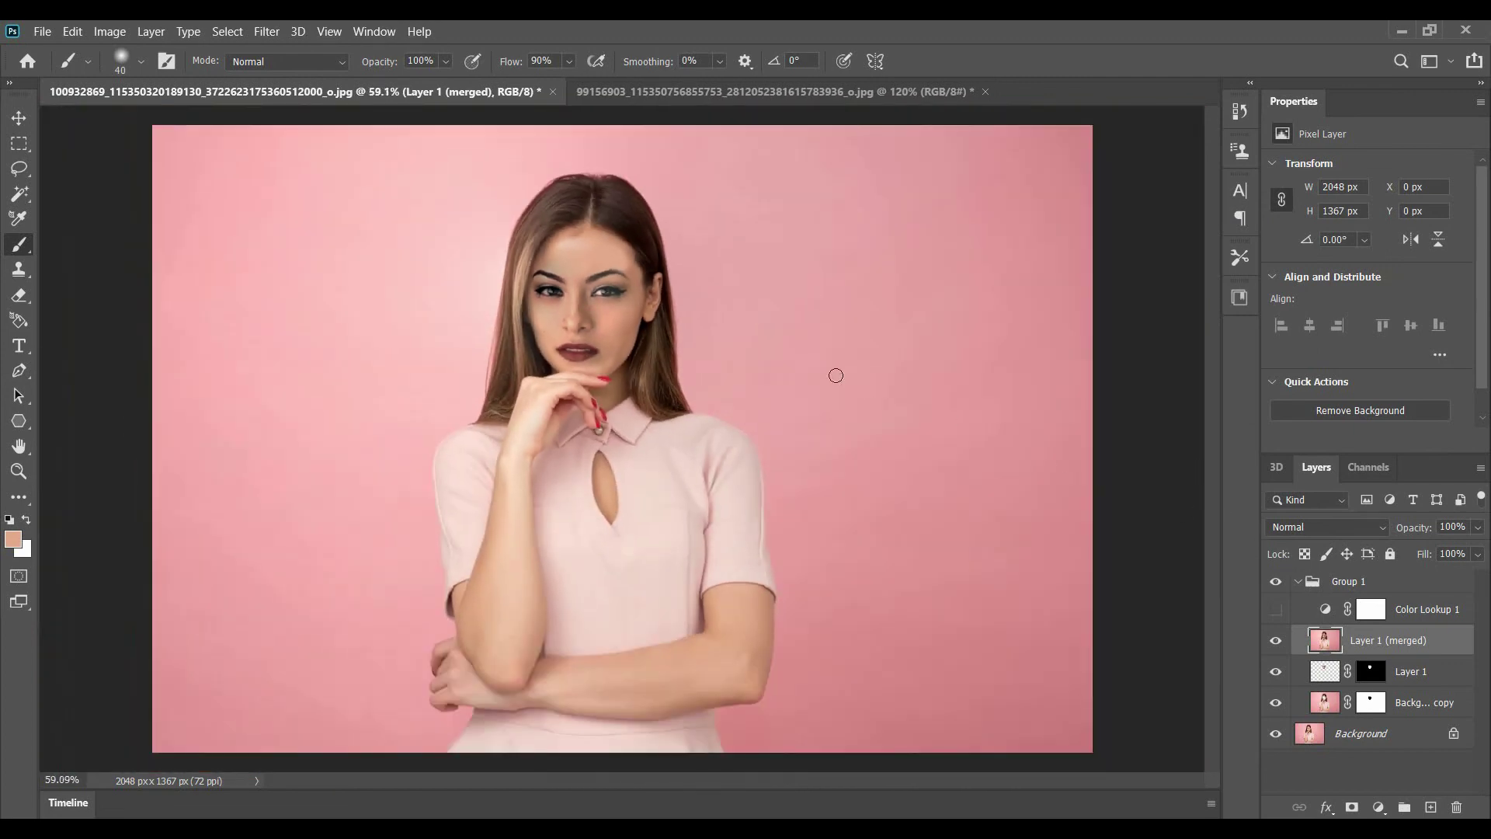
left_click(1276, 611)
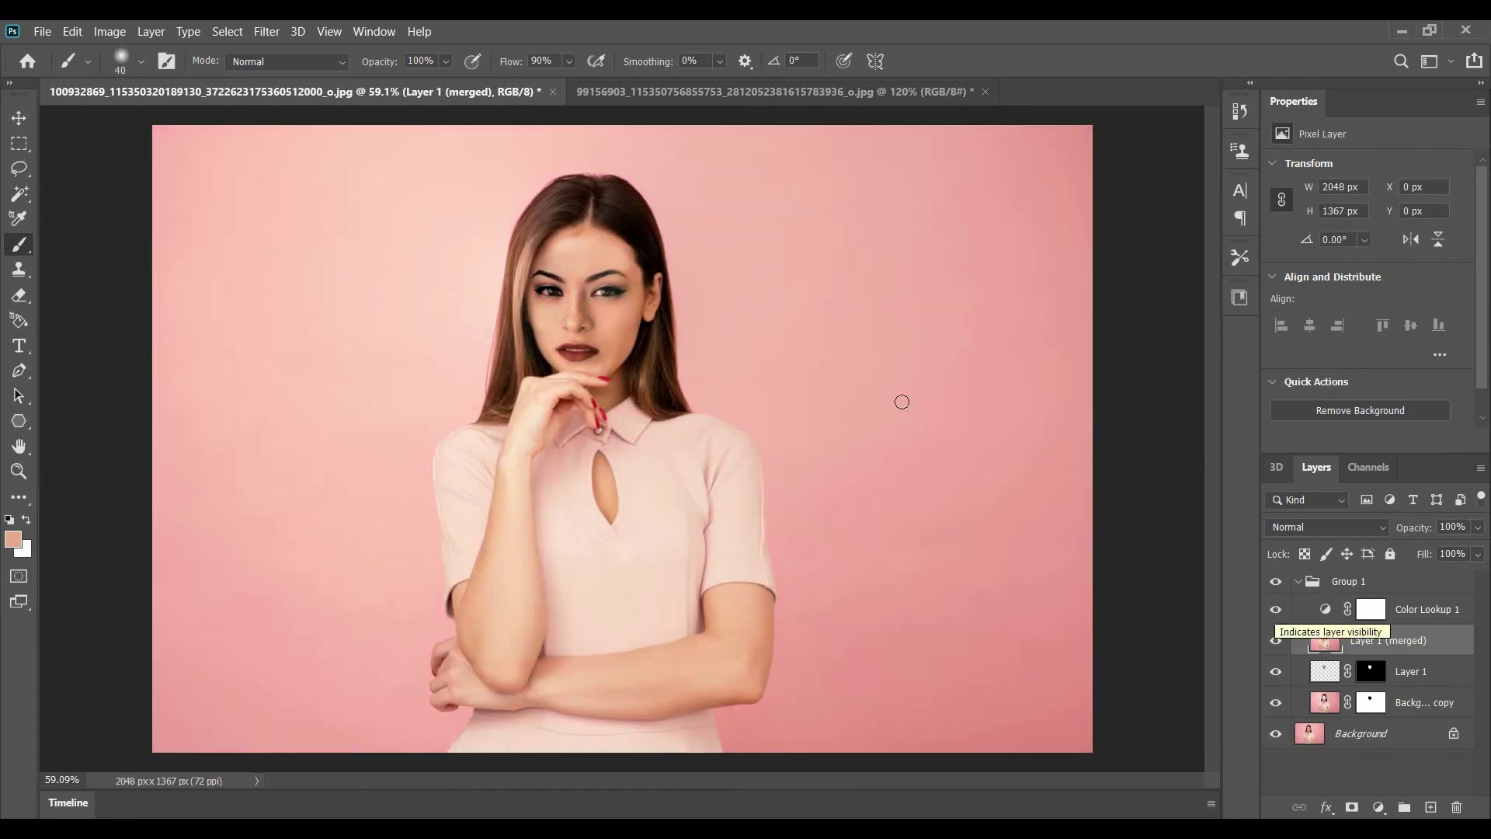
Export the finished image as a PNG at 100% scale to the Desktop under the file name swap face.
left_click(34, 31)
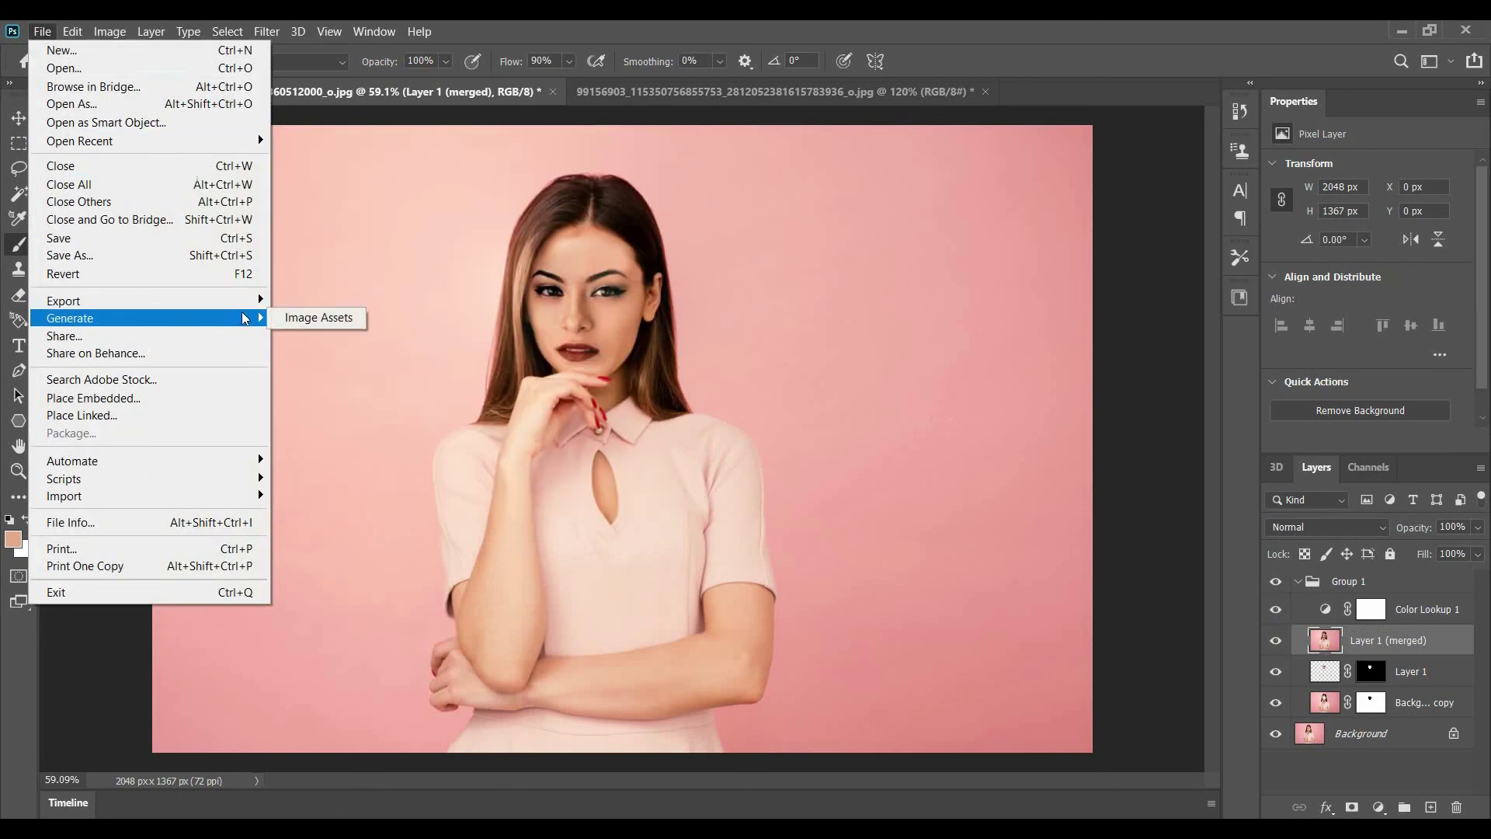
mouse_move(225, 301)
left_click(296, 319)
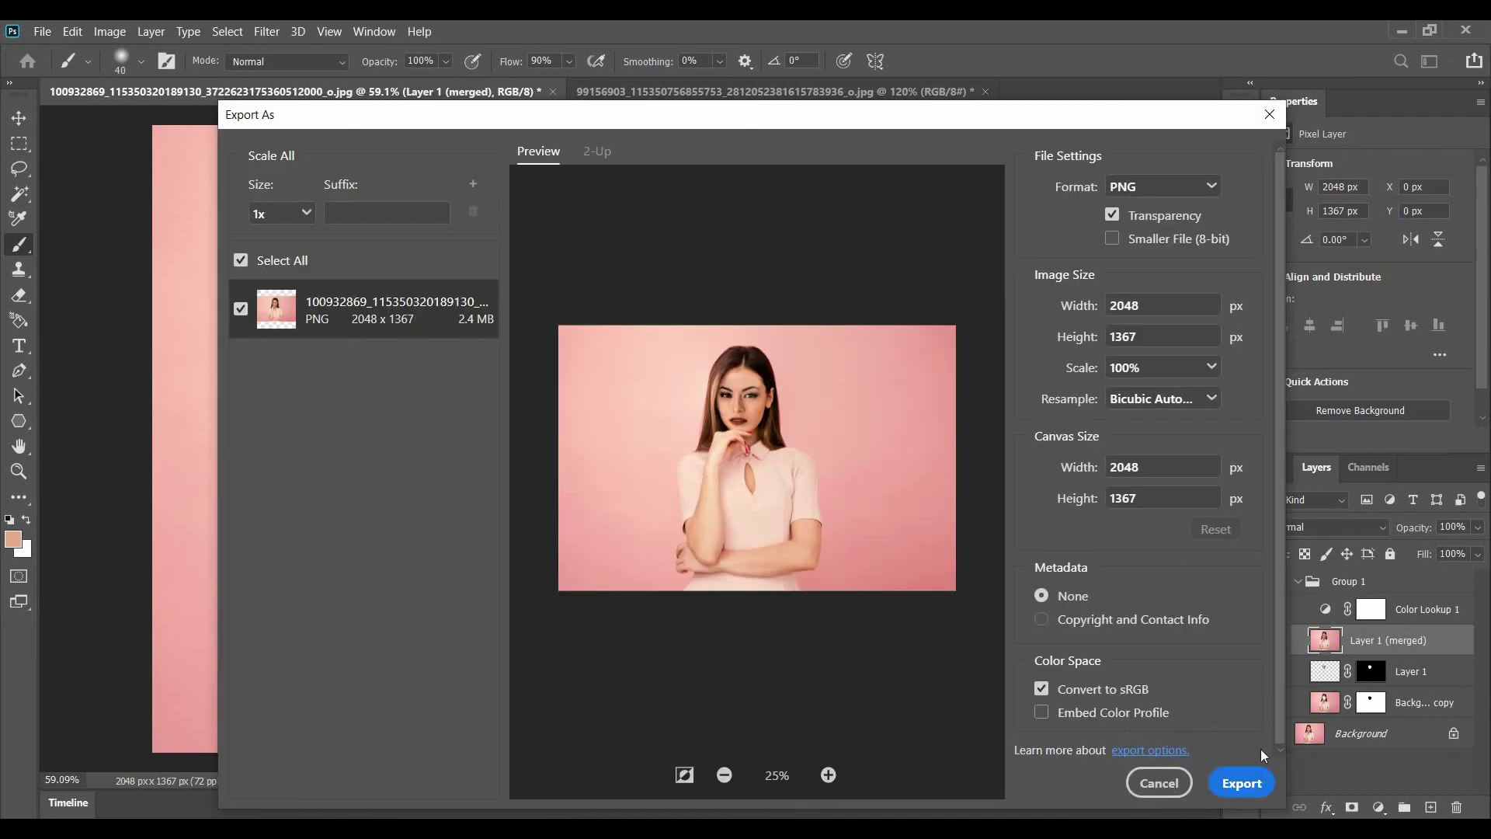
left_click(1258, 786)
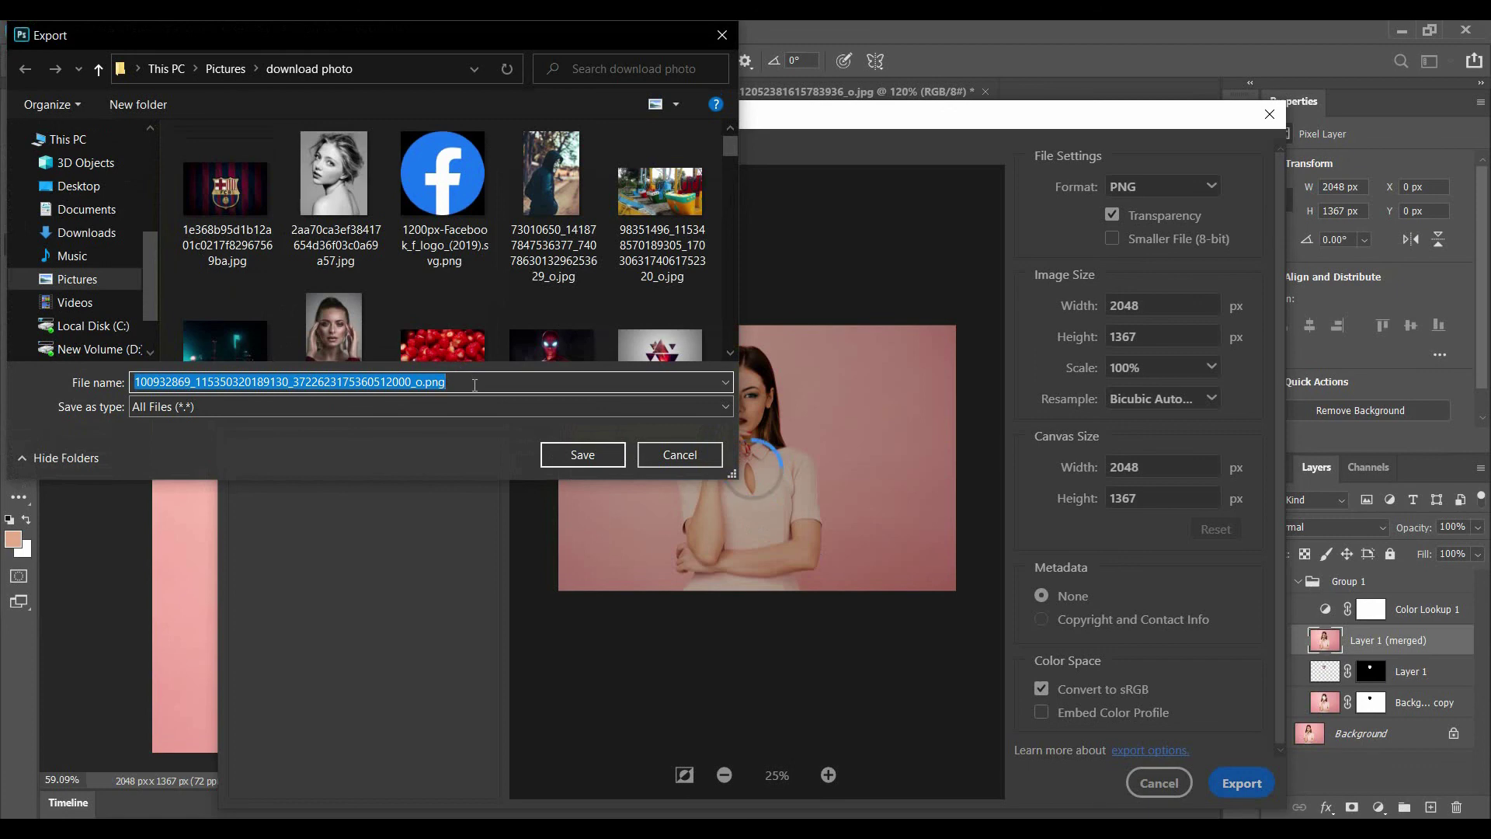
left_click(78, 187)
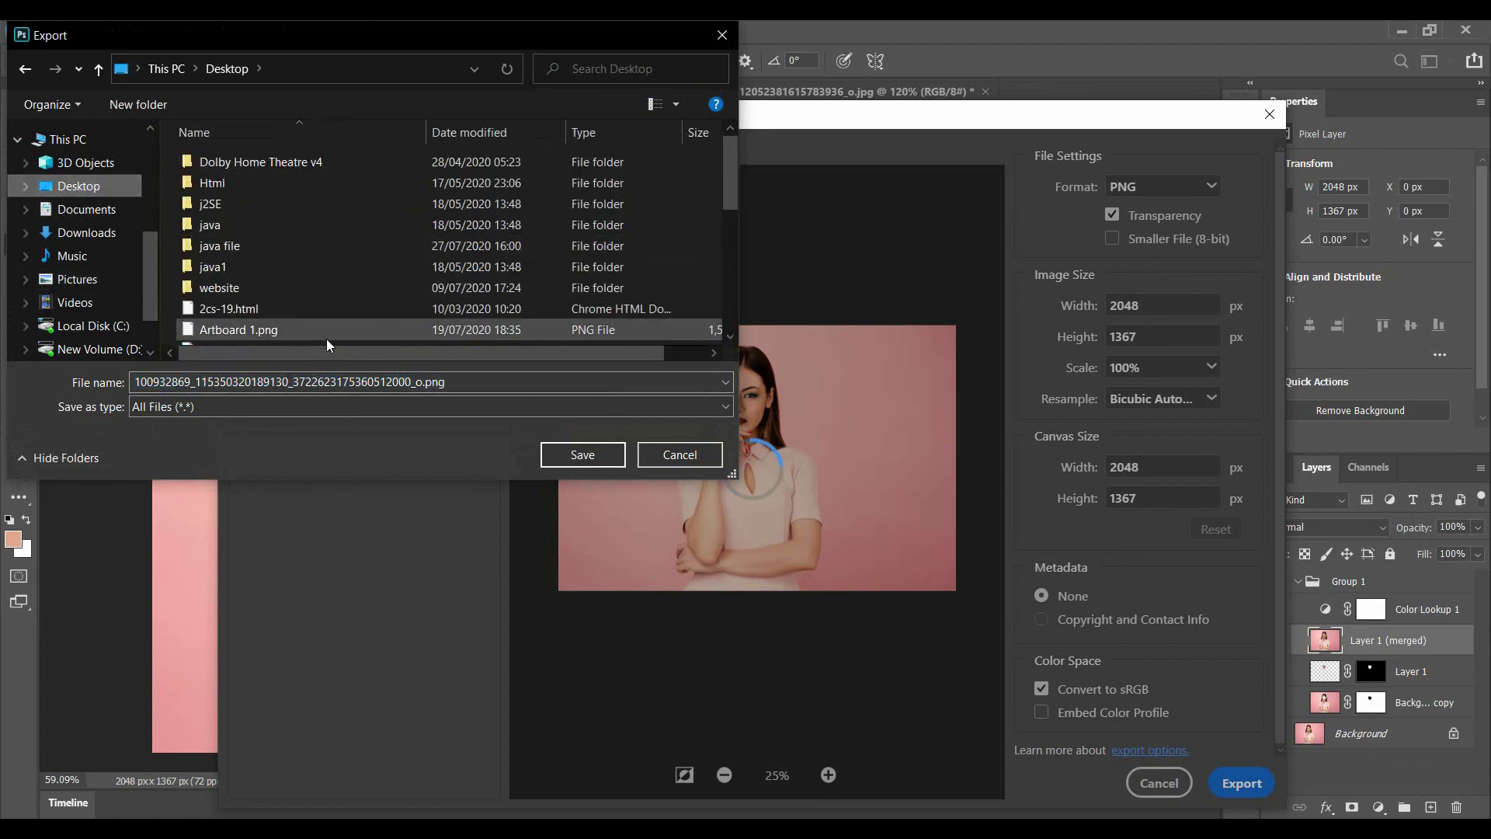
double_click(464, 379)
type("swap fa")
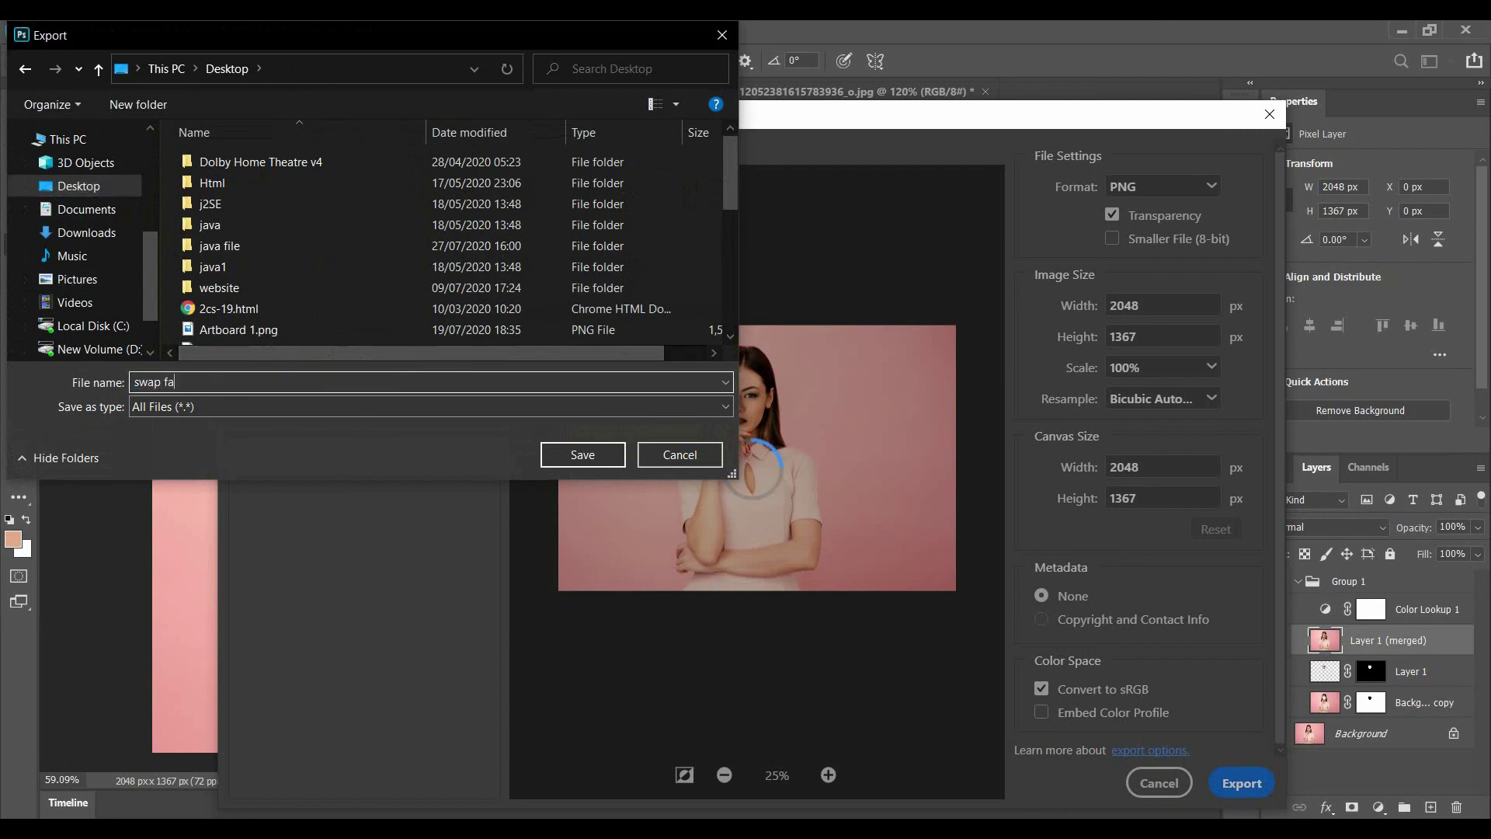
type("ce")
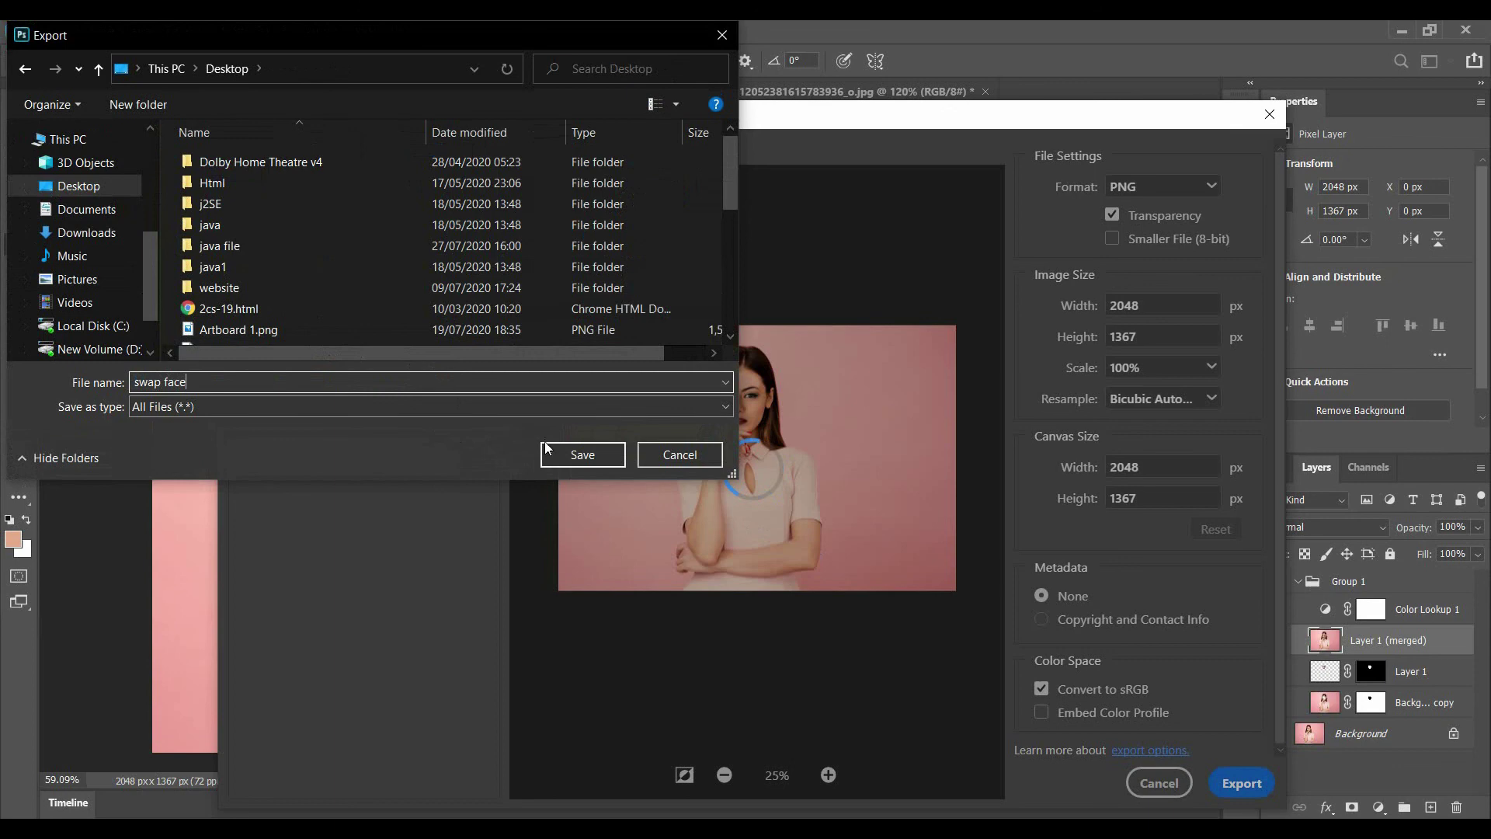
left_click(584, 452)
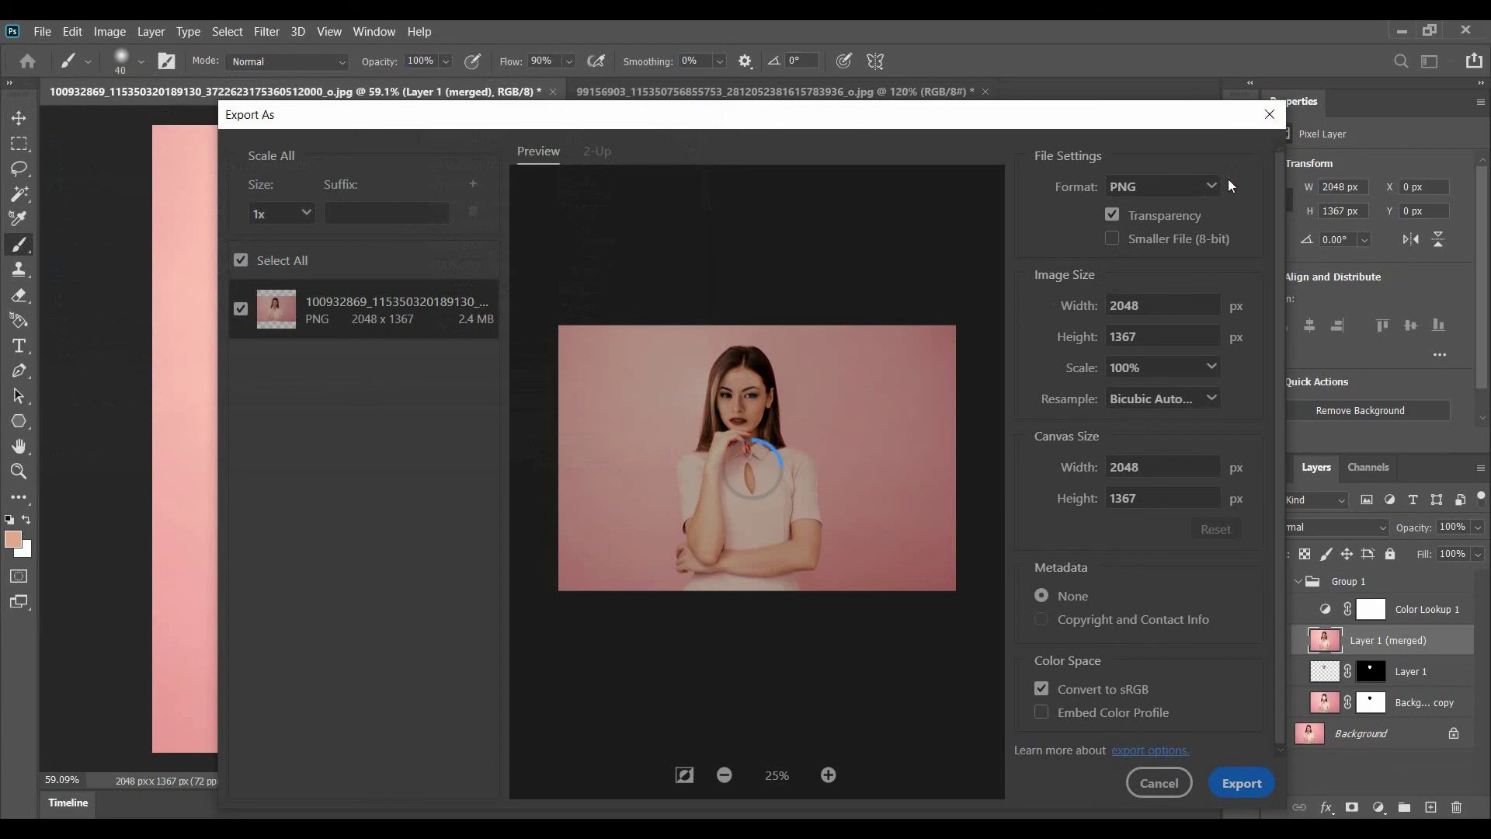
key("Escape")
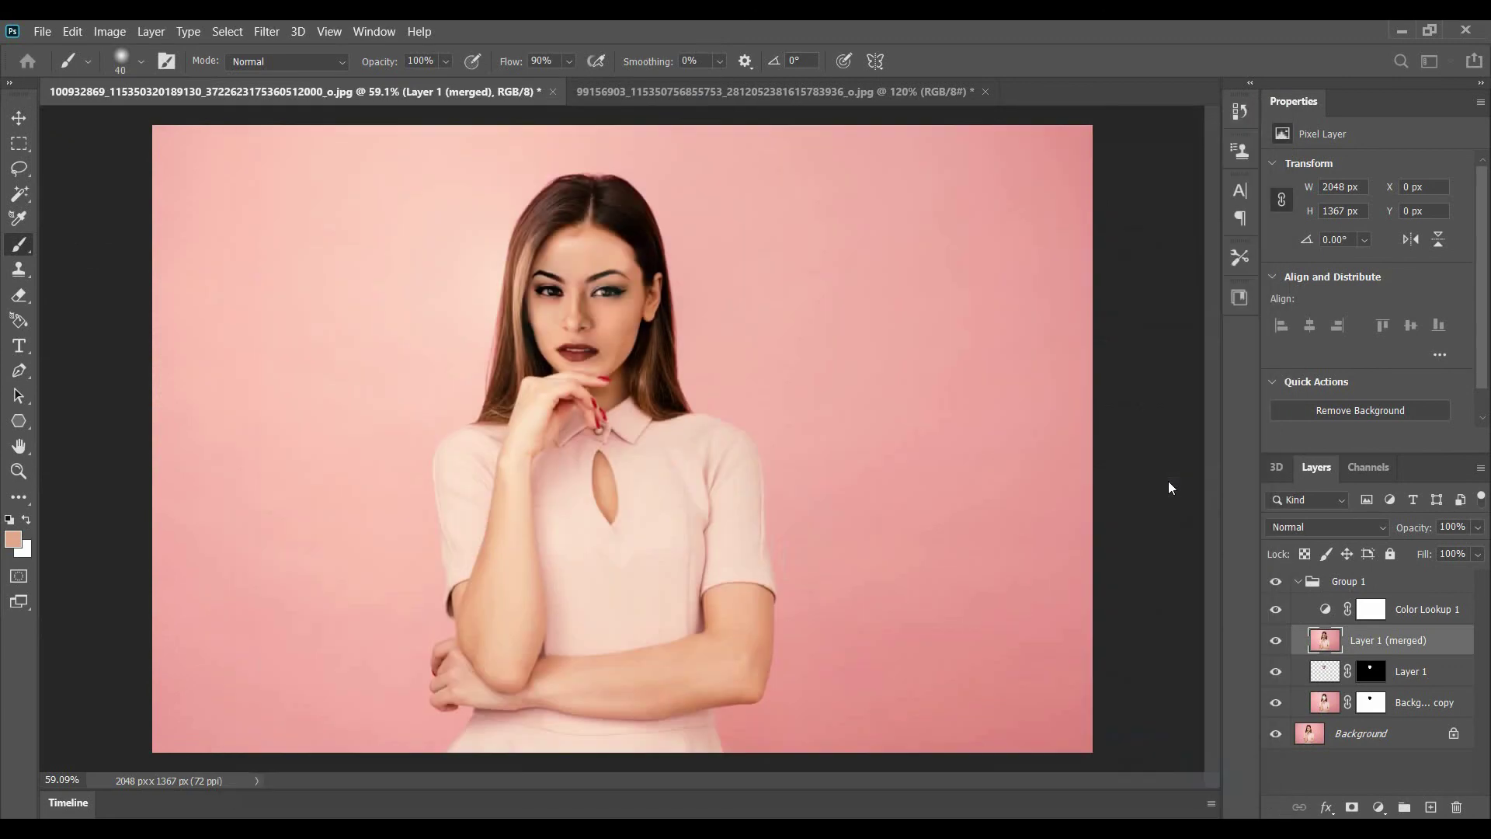